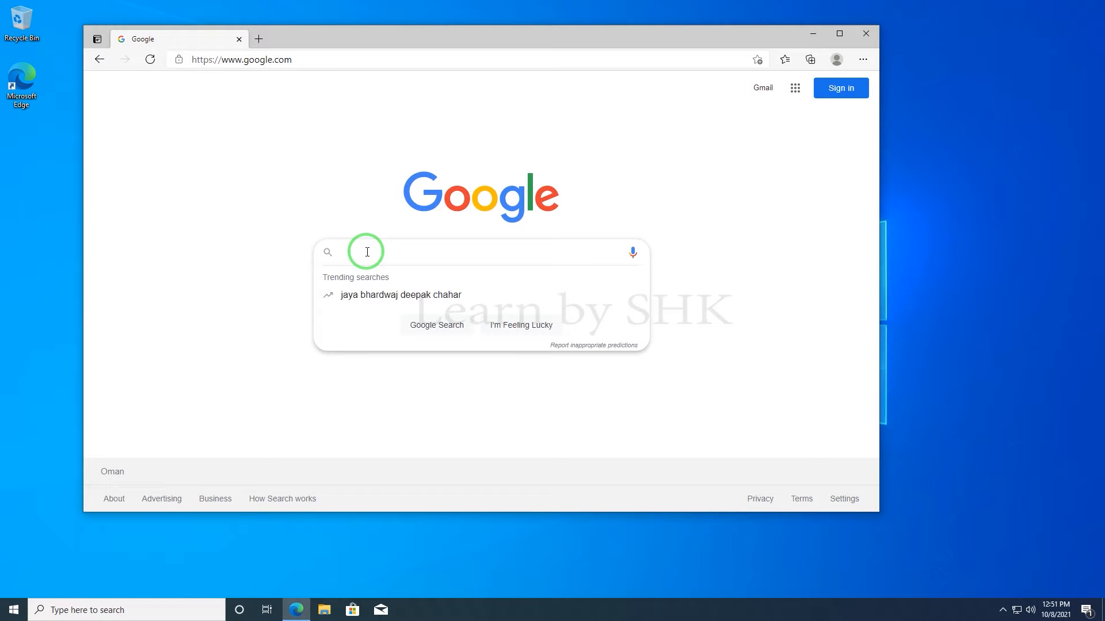
# Search Google for "windows 11 download and install assistant"
pyautogui.write('window')
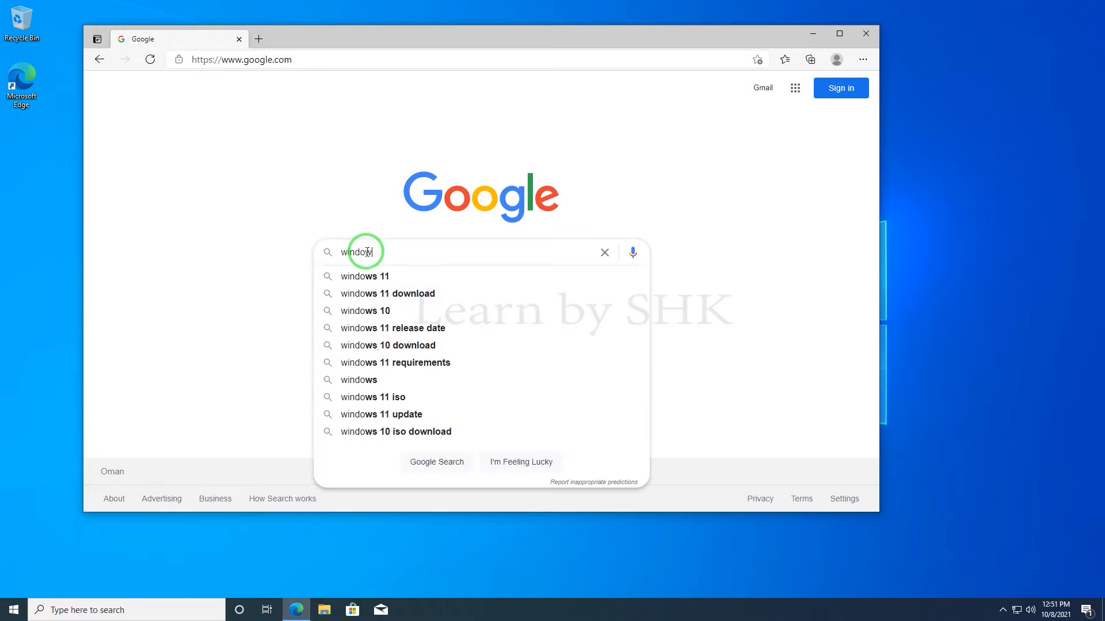
pyautogui.write('s 11 do')
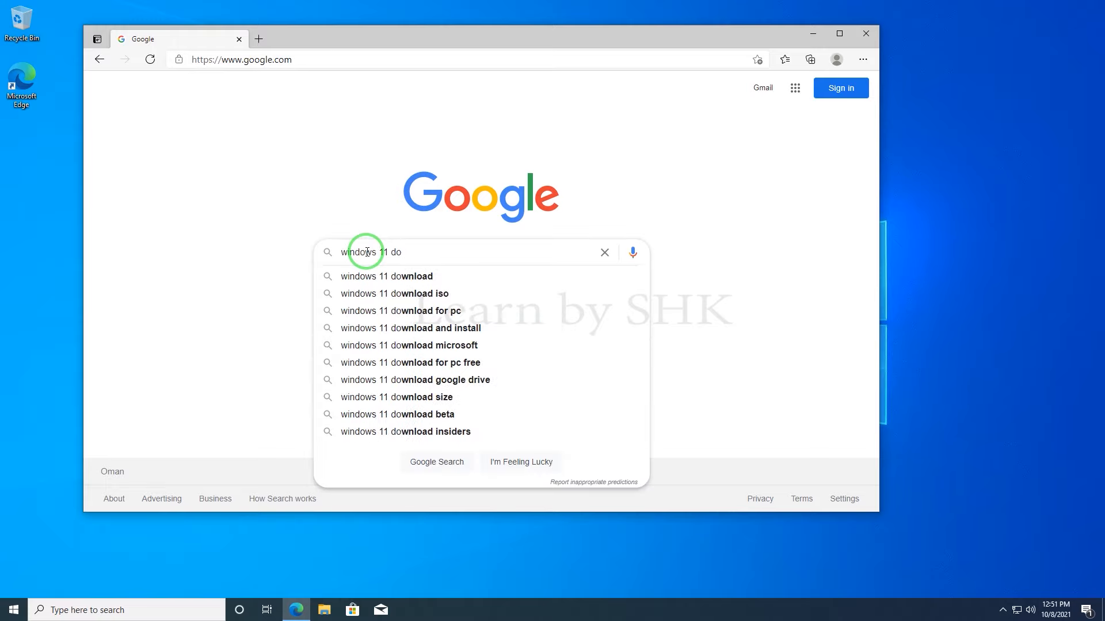
pyautogui.write('wnload and ins')
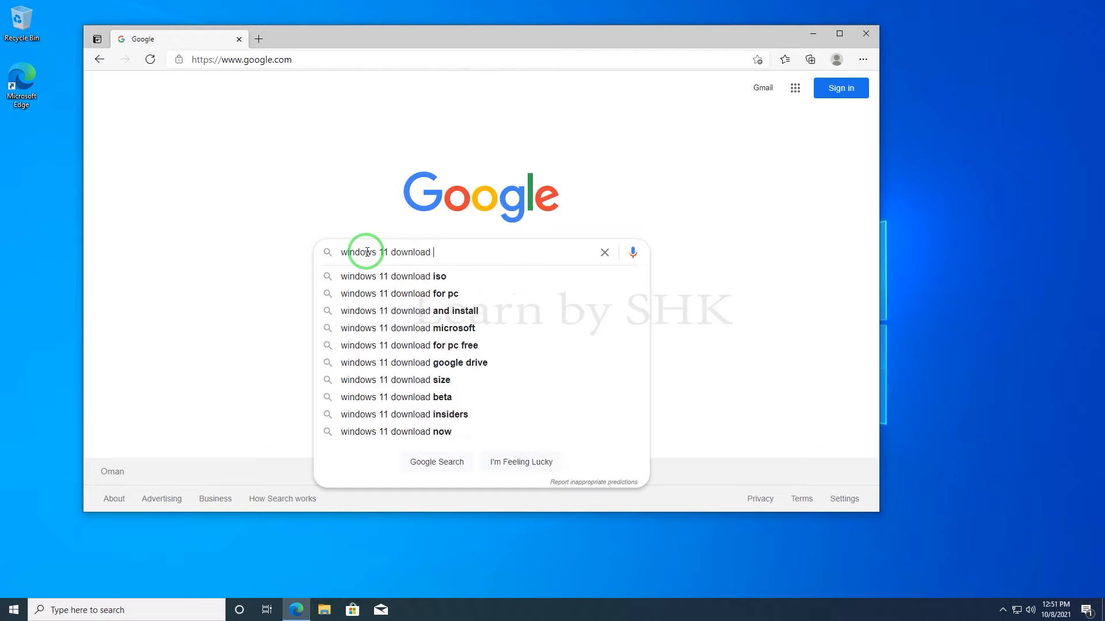
pyautogui.write('ta')
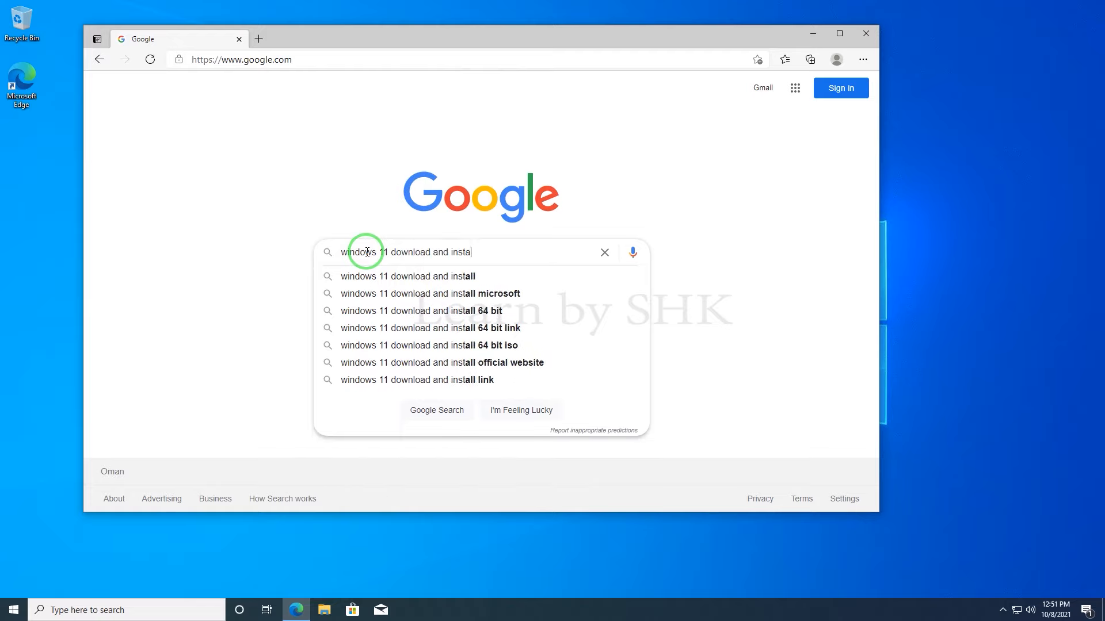
pyautogui.write('ll assi')
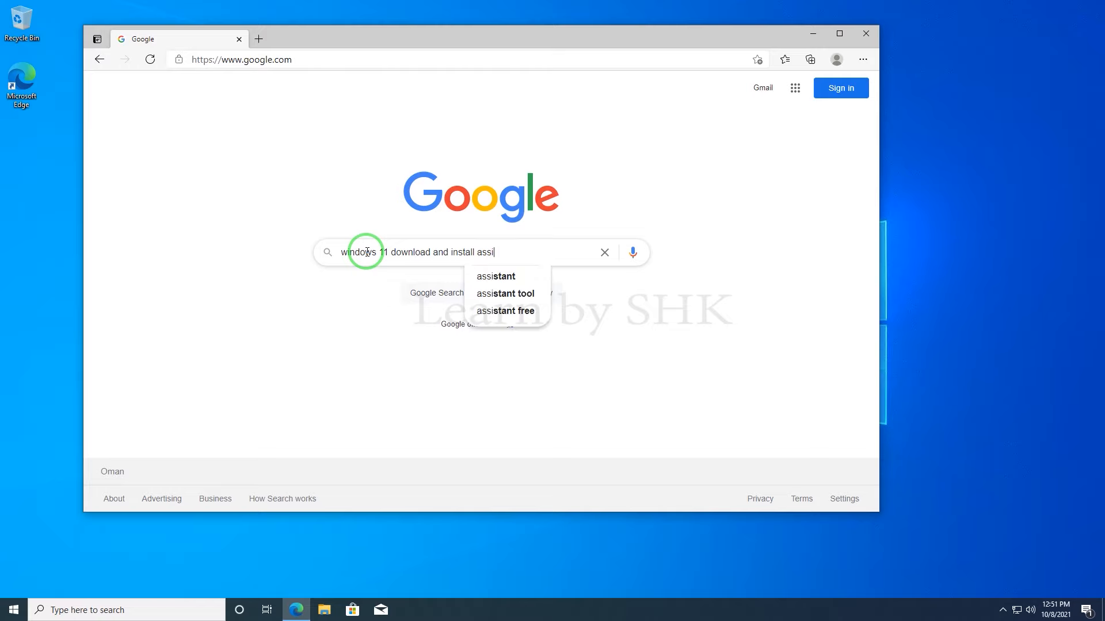
pyautogui.press('Down')
pyautogui.press('Return')
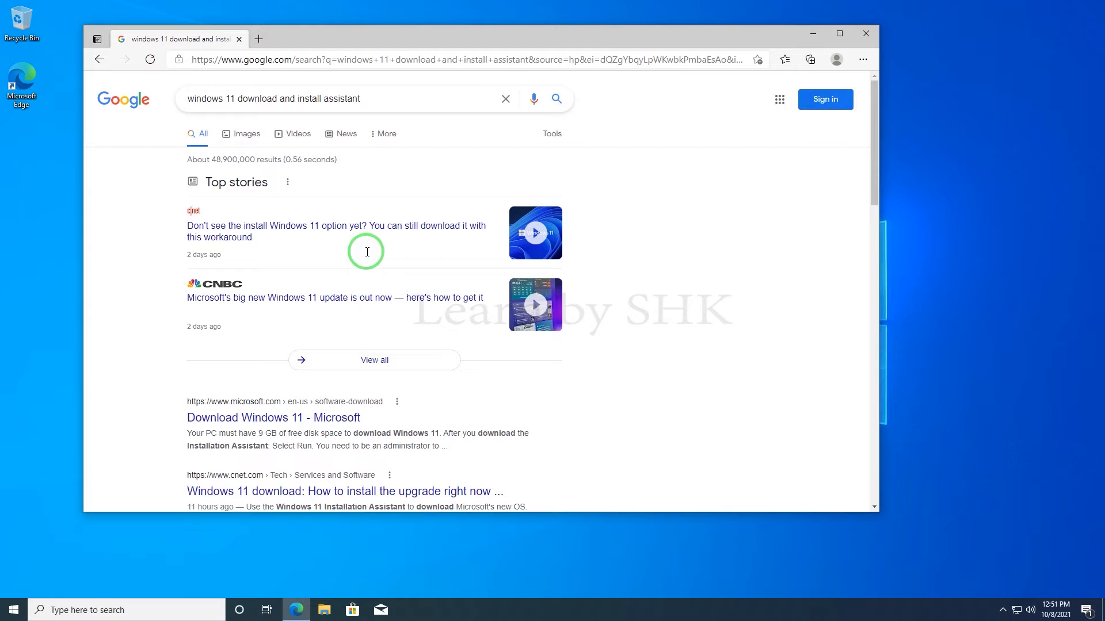
# Open Microsoft's Download Windows 11 result, maximize the browser window and look over the download options
pyautogui.click(250, 424)
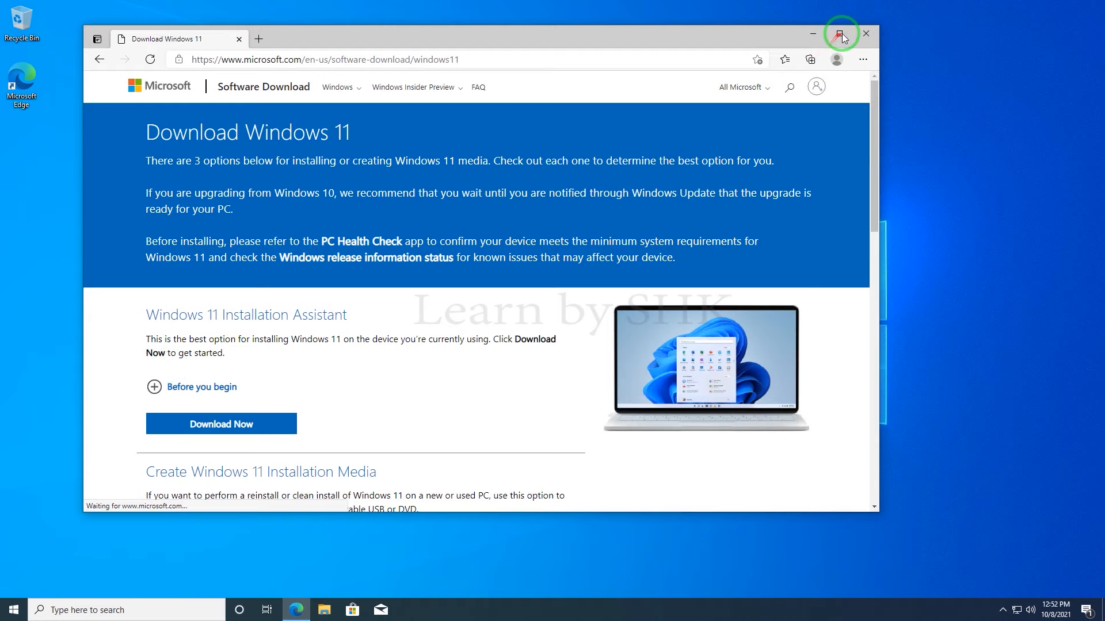
pyautogui.click(840, 35)
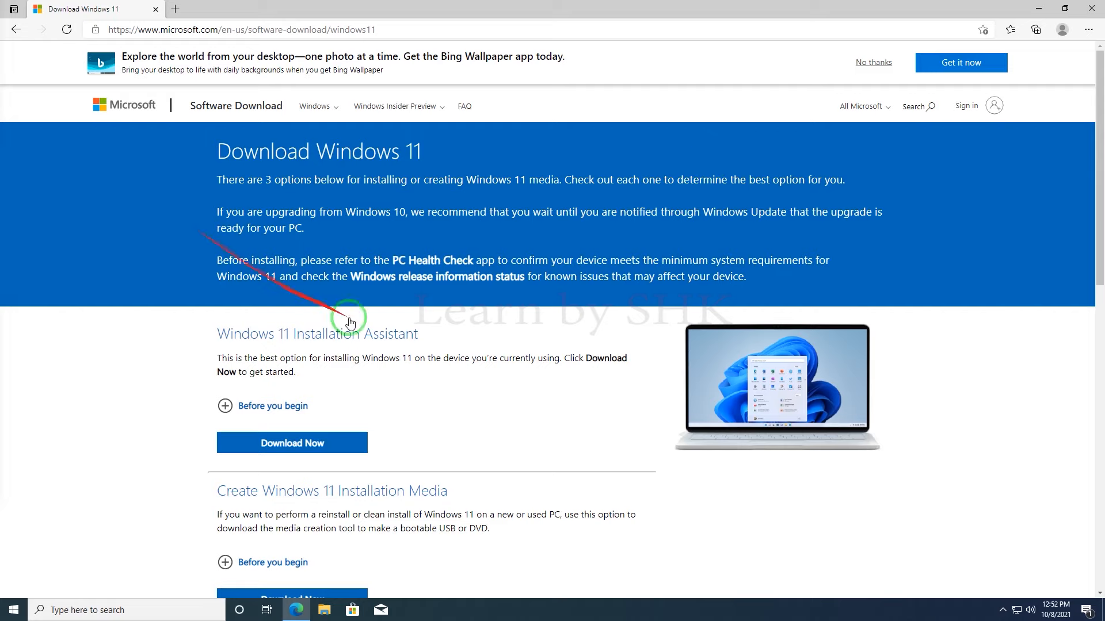
pyautogui.scroll(-12, 450, 385)
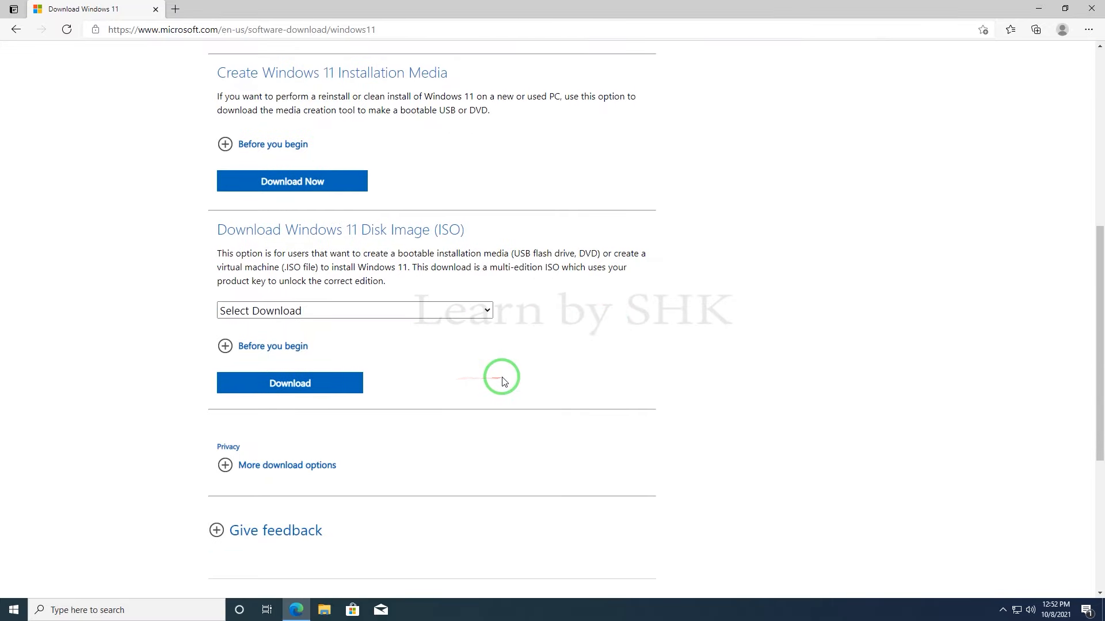
pyautogui.scroll(12, 686, 393)
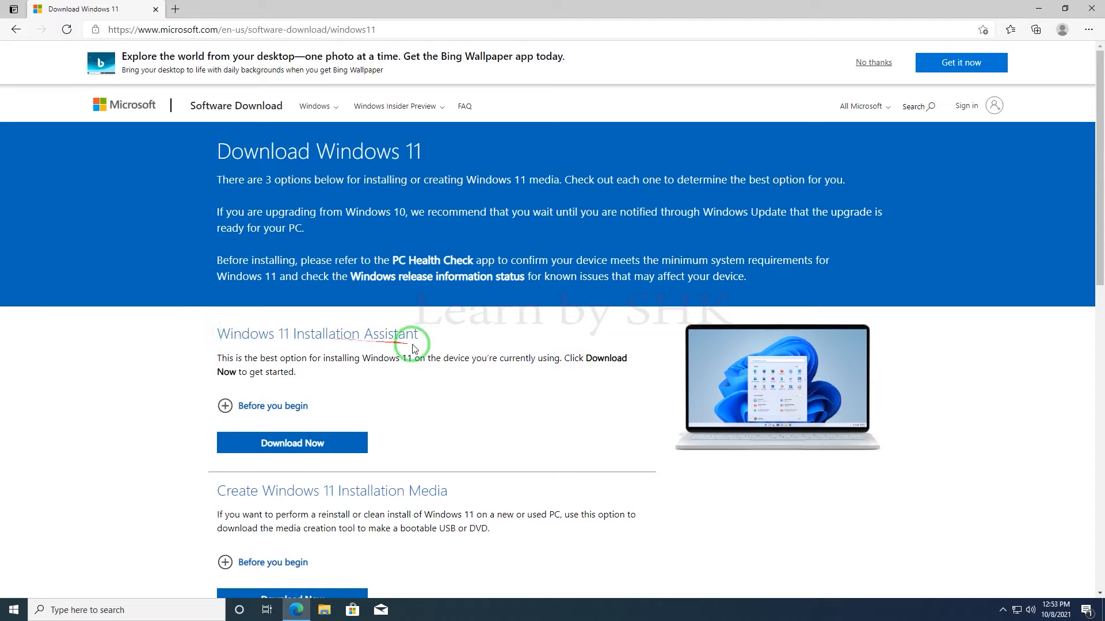
# Expand the "Before you begin" notes under Windows 11 Installation Assistant and read the conditions
pyautogui.moveTo(421, 340); pyautogui.dragTo(212, 338)
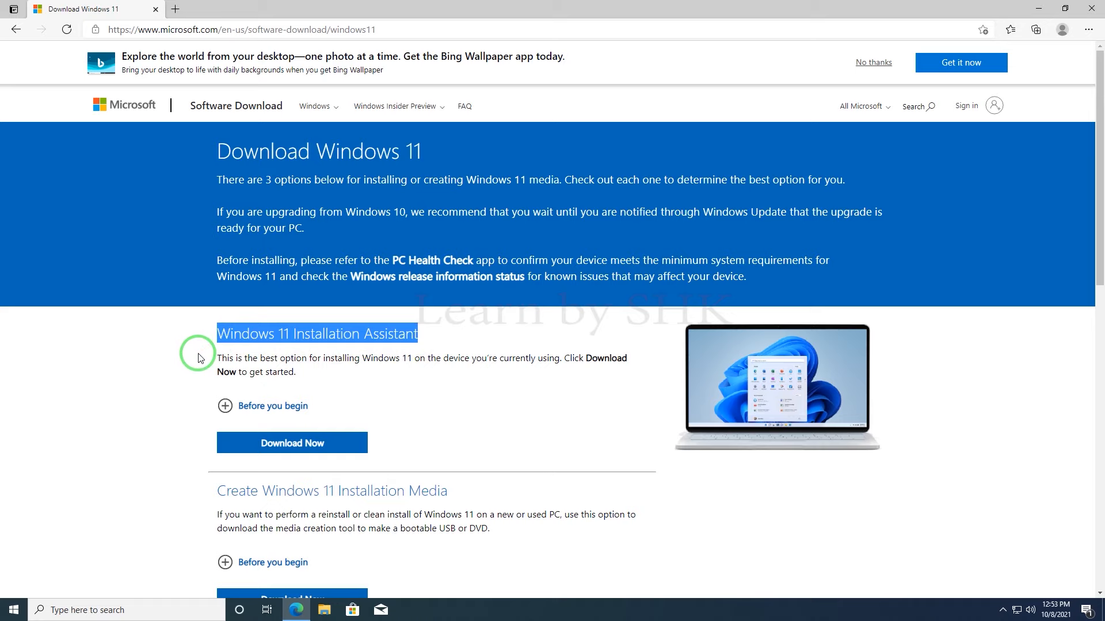
pyautogui.click(226, 405)
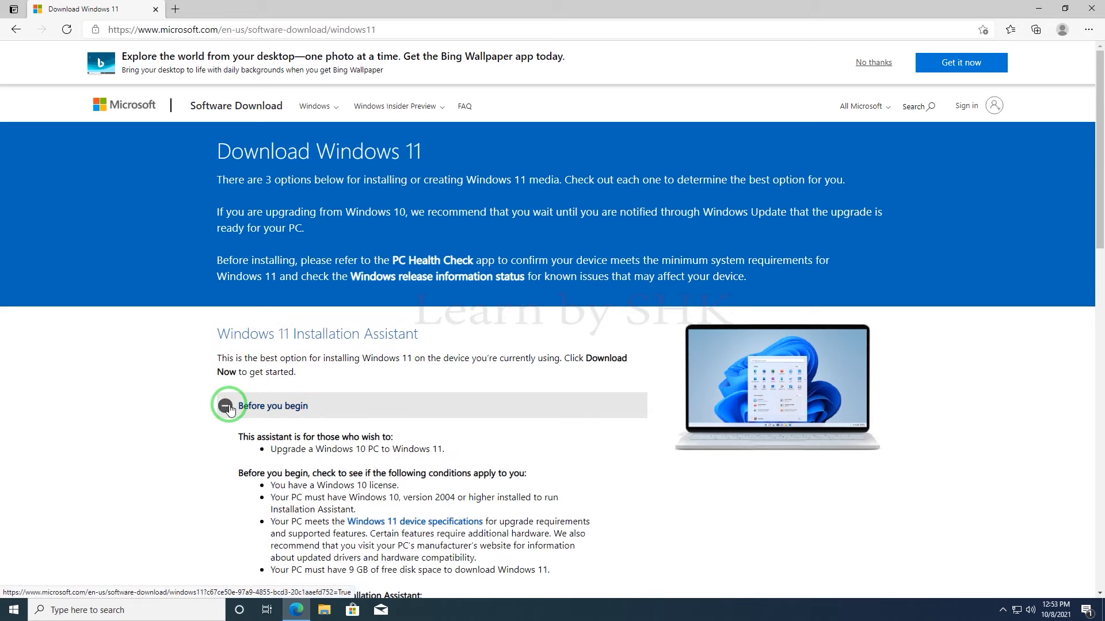
pyautogui.scroll(-1, 230, 410)
pyautogui.scroll(-4, 230, 409)
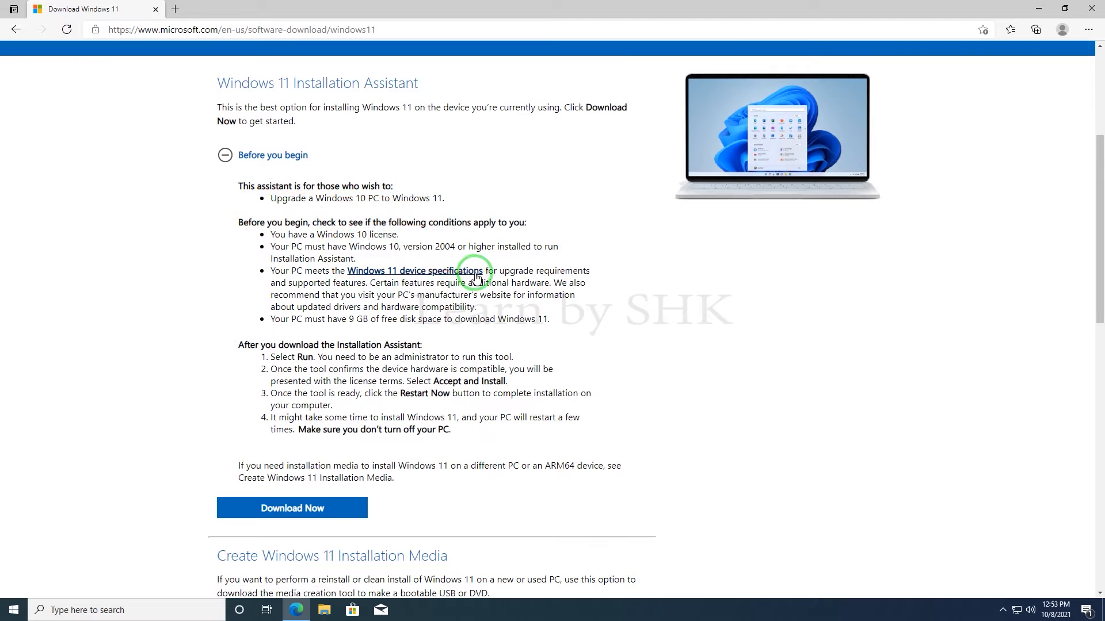
# Open the Windows 11 device specifications and review the system requirements and feature-specific requirements
pyautogui.click(381, 277)
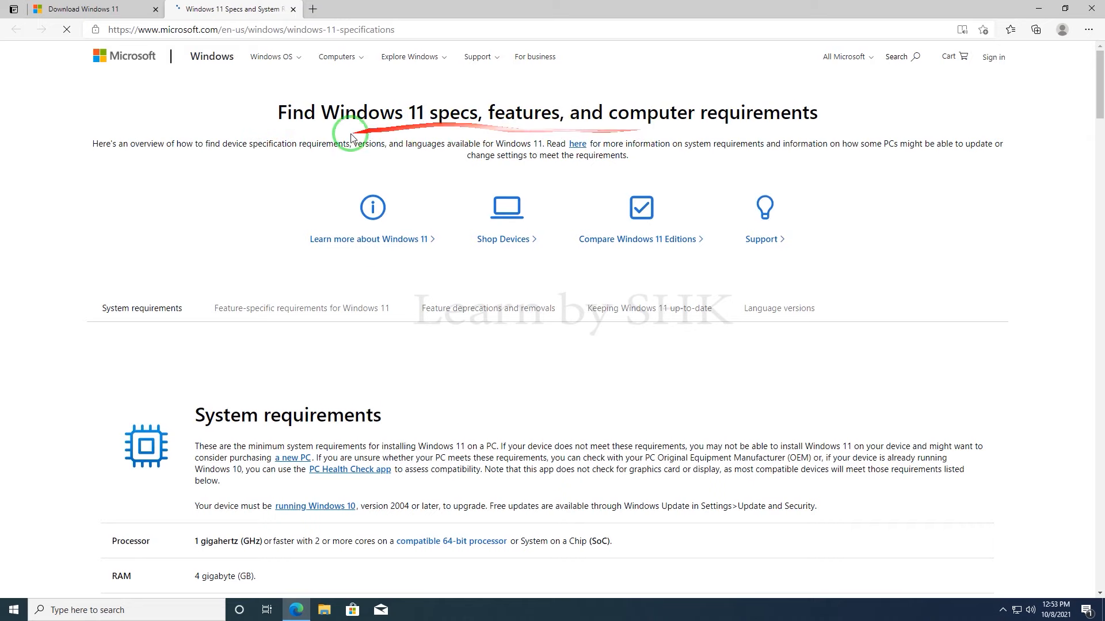
pyautogui.scroll(-3, 296, 440)
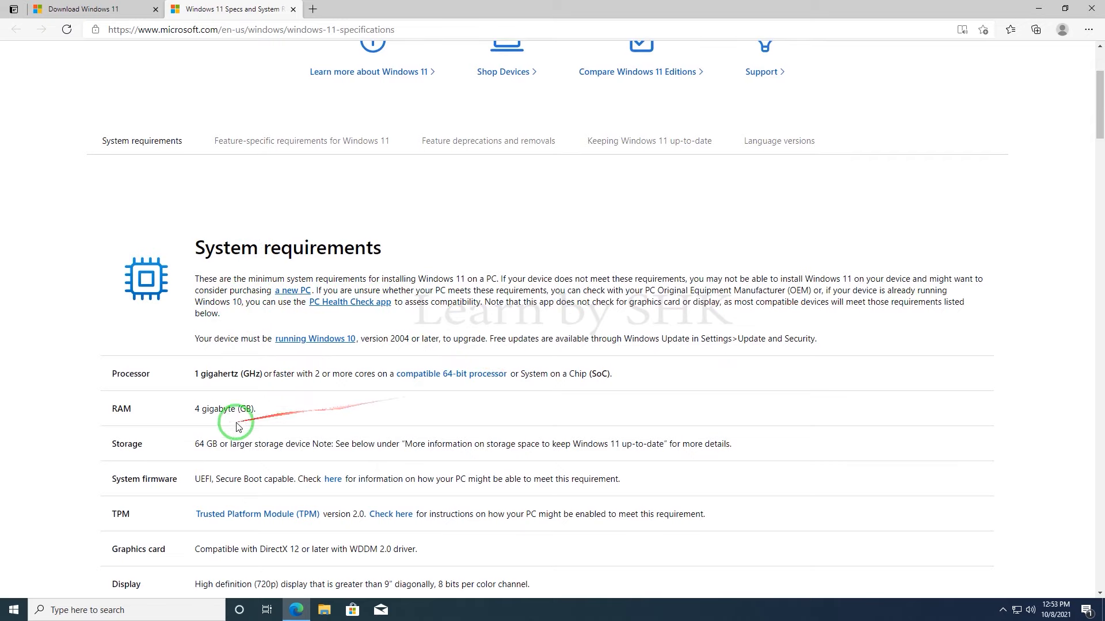
pyautogui.scroll(-5, 239, 426)
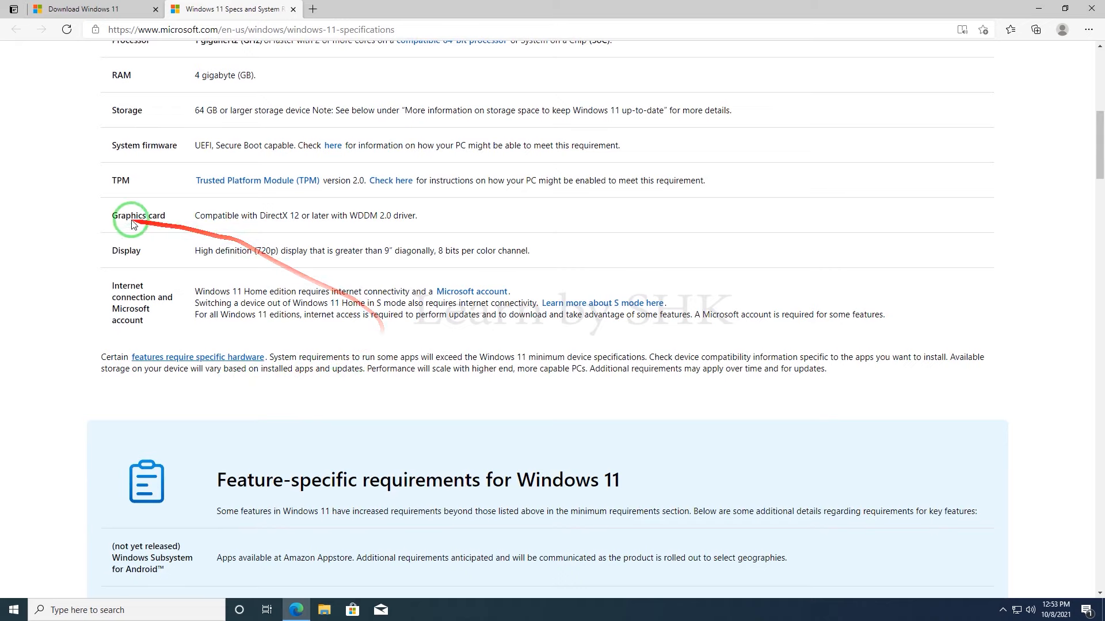
pyautogui.scroll(-5, 277, 397)
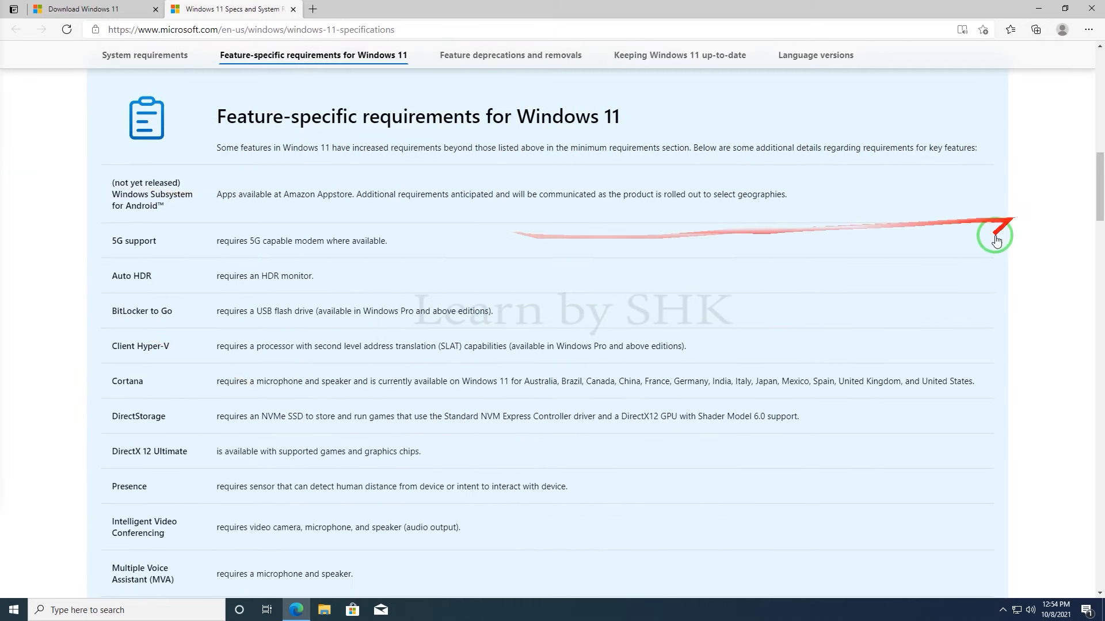
pyautogui.scroll(-1, 879, 296)
pyautogui.scroll(-12, 879, 296)
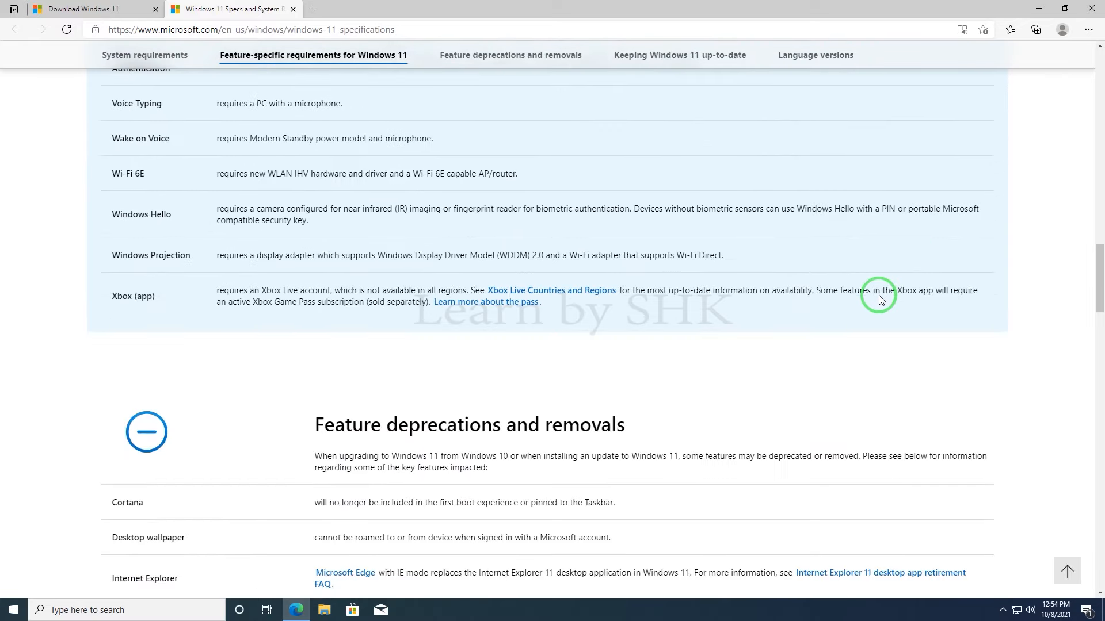
pyautogui.scroll(5, 880, 297)
pyautogui.scroll(15, 879, 297)
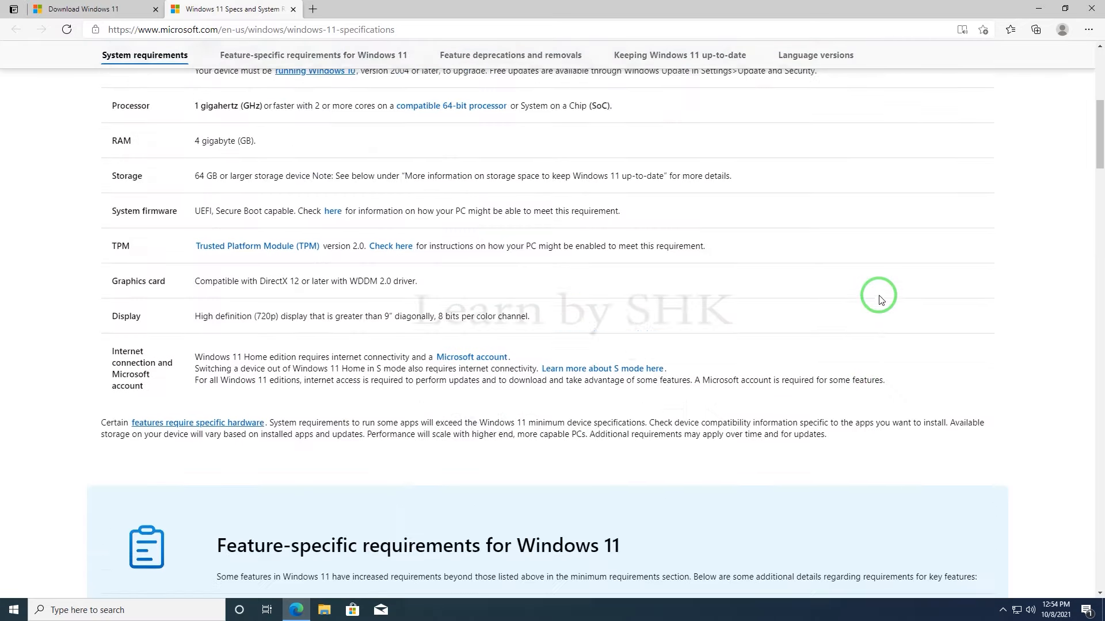
pyautogui.scroll(-2, 879, 296)
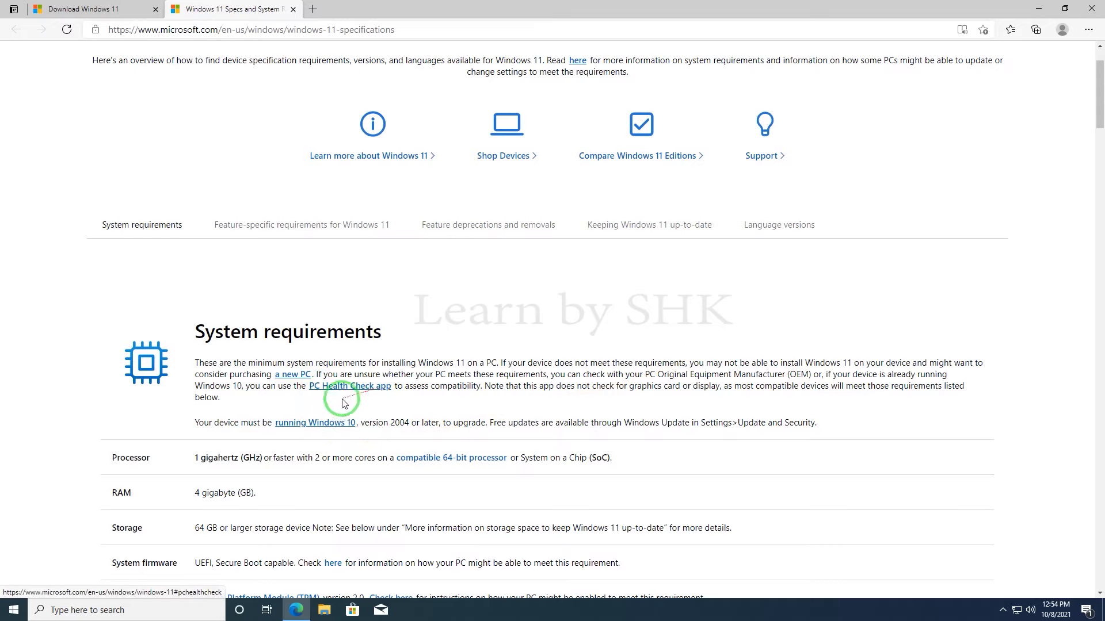
# Return to the Download Windows 11 page, download the Windows 11 Installation Assistant and launch it
pyautogui.click(124, 13)
pyautogui.click(268, 509)
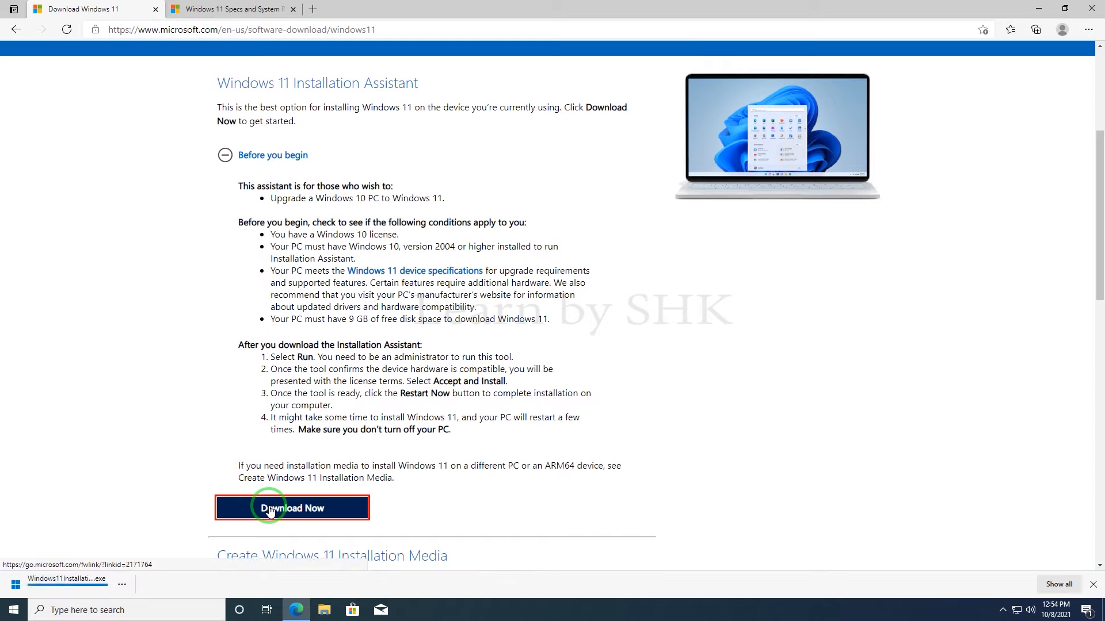
pyautogui.click(41, 588)
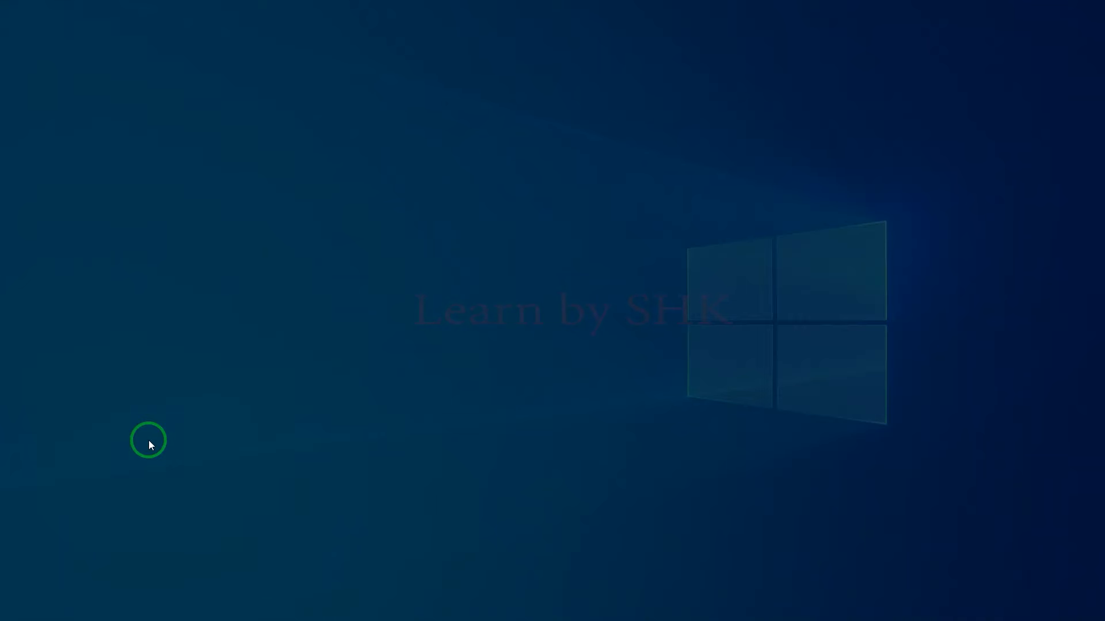
pyautogui.click(481, 381)
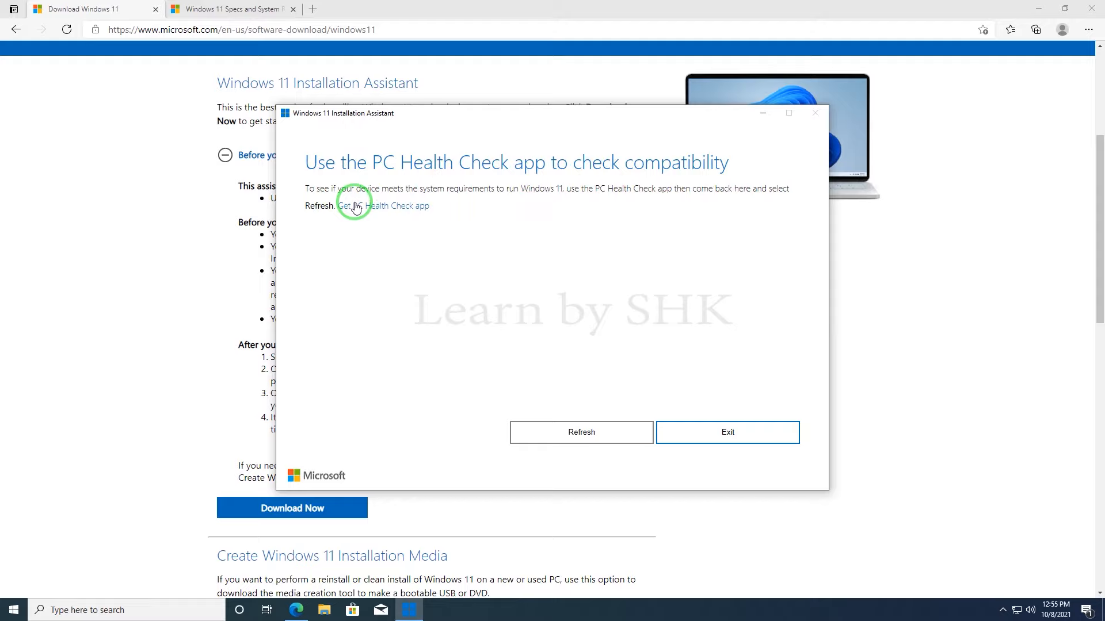
# Follow the Installation Assistant's link to the PC Health Check app and download its installer
pyautogui.click(402, 207)
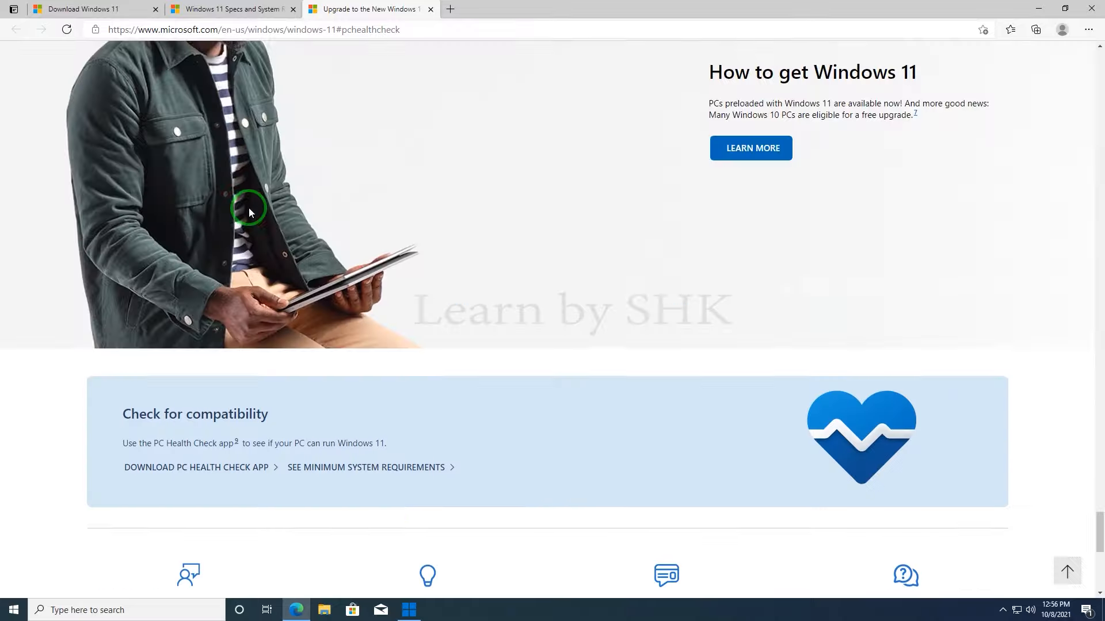
pyautogui.scroll(-3, 249, 208)
pyautogui.click(209, 303)
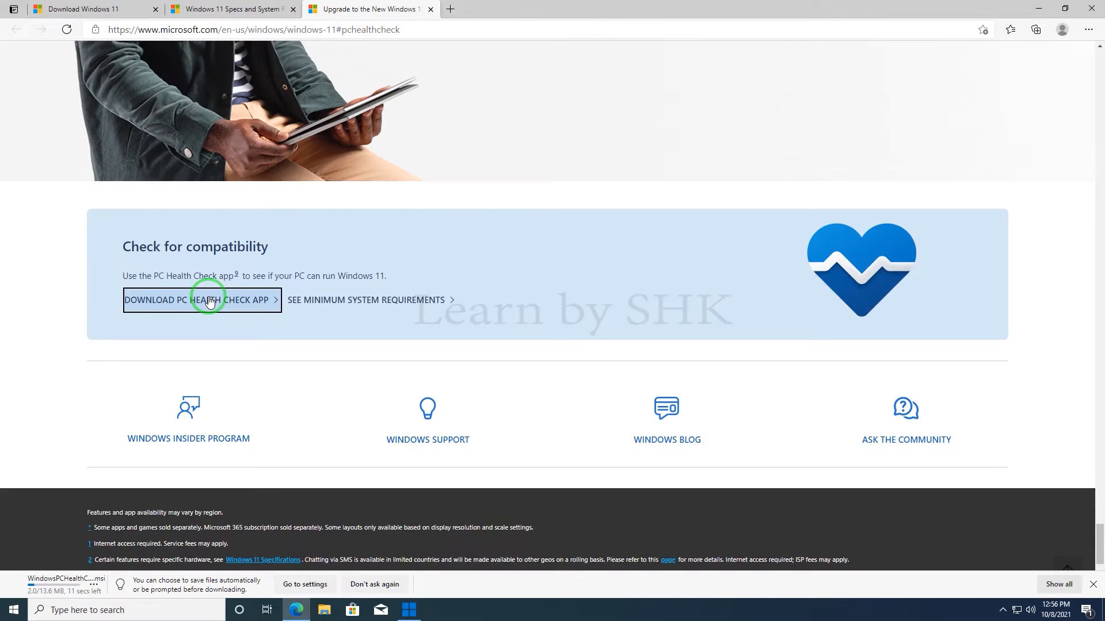
pyautogui.scroll(-2, 210, 302)
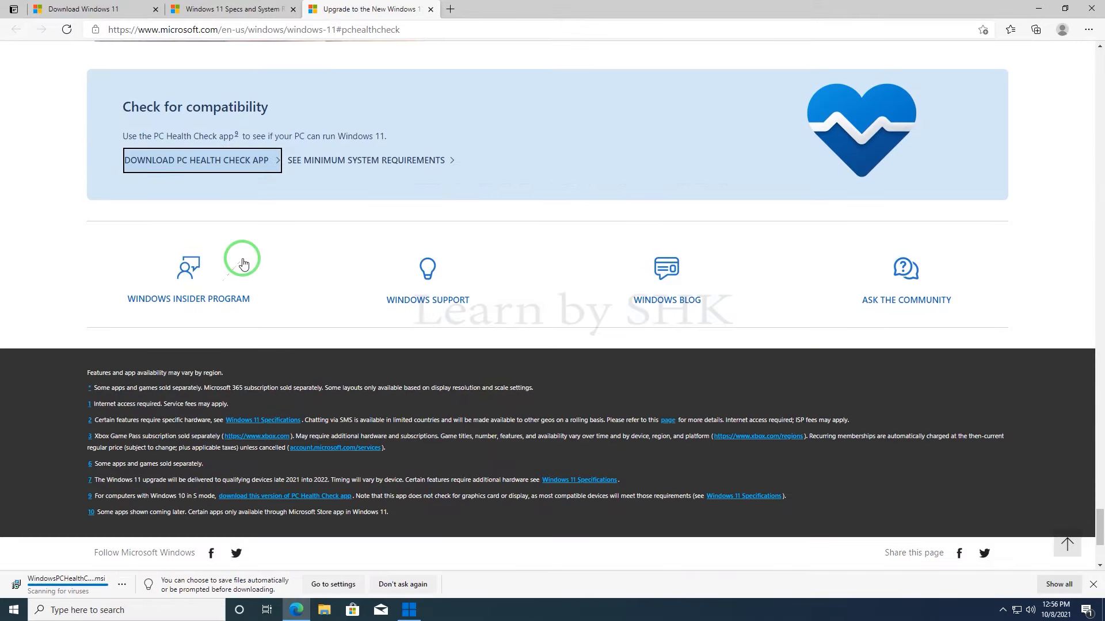
# Install Windows PC Health Check, accepting the license terms, adding a desktop shortcut and keeping the option to open the app
pyautogui.click(72, 591)
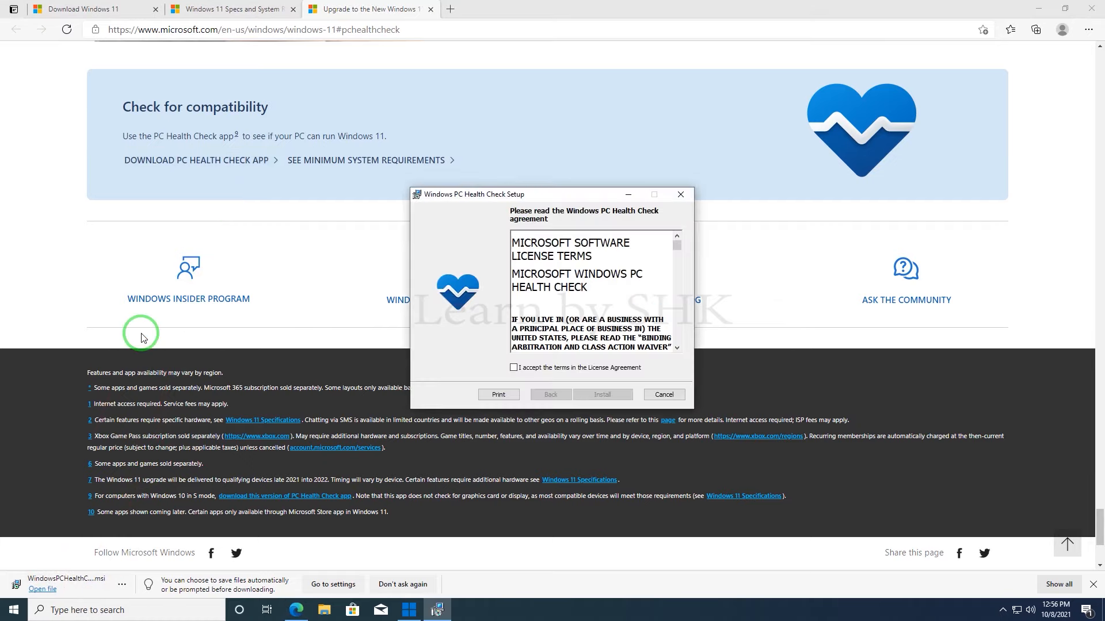
pyautogui.click(514, 367)
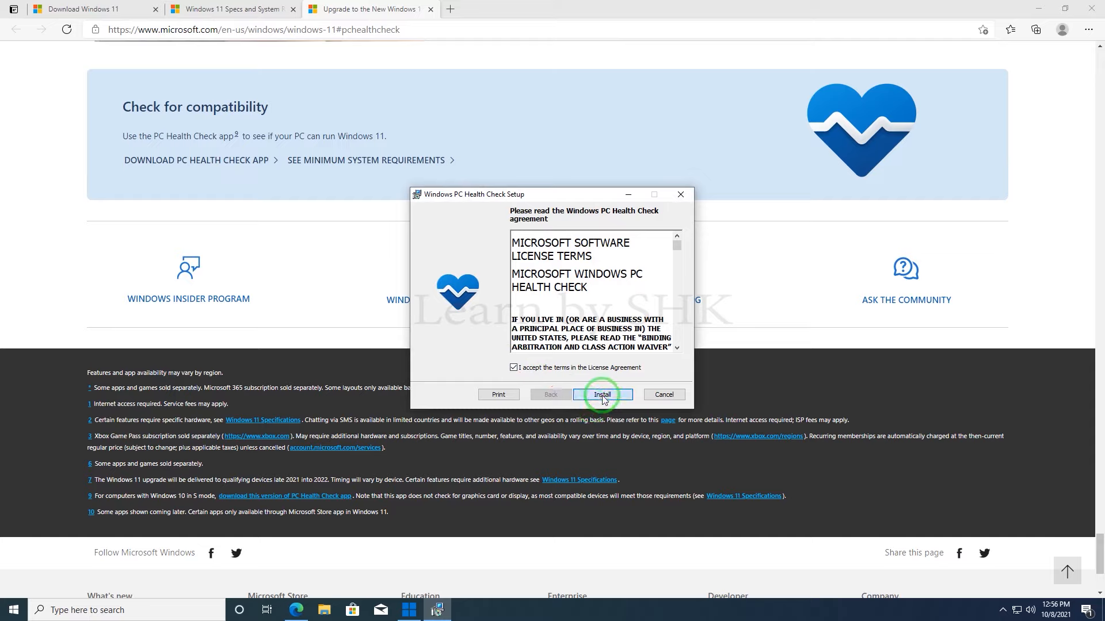
pyautogui.click(602, 395)
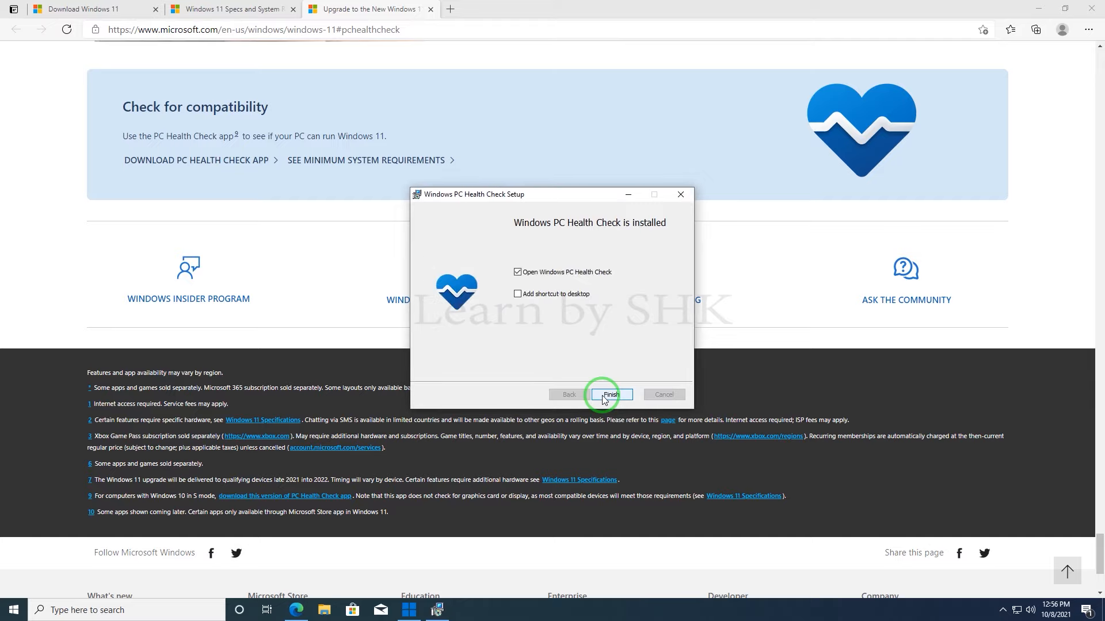
pyautogui.click(517, 294)
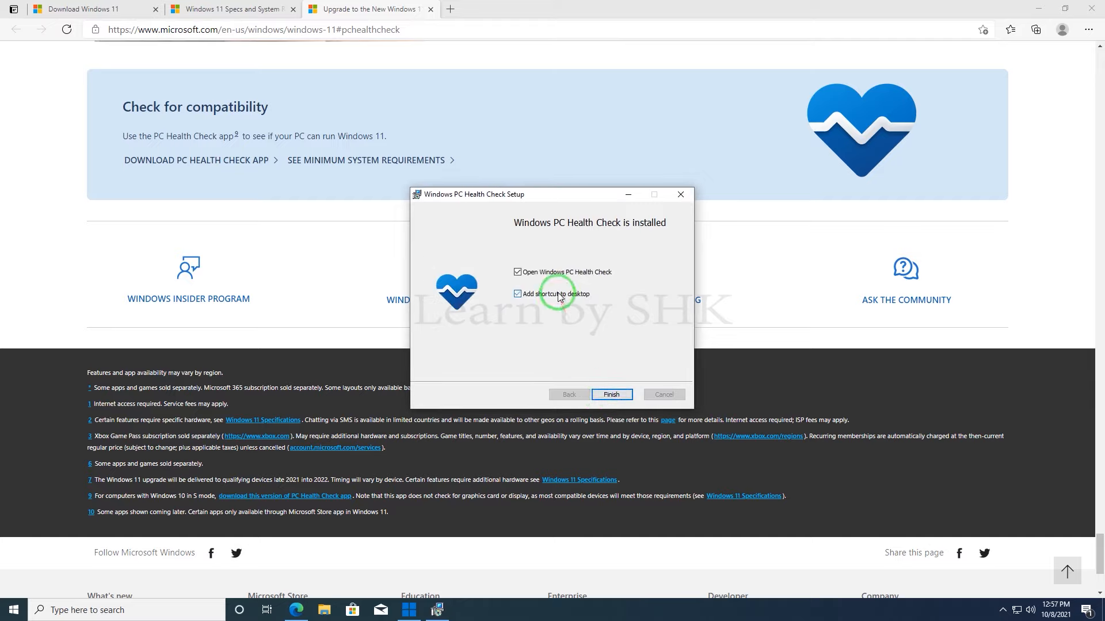
pyautogui.click(622, 400)
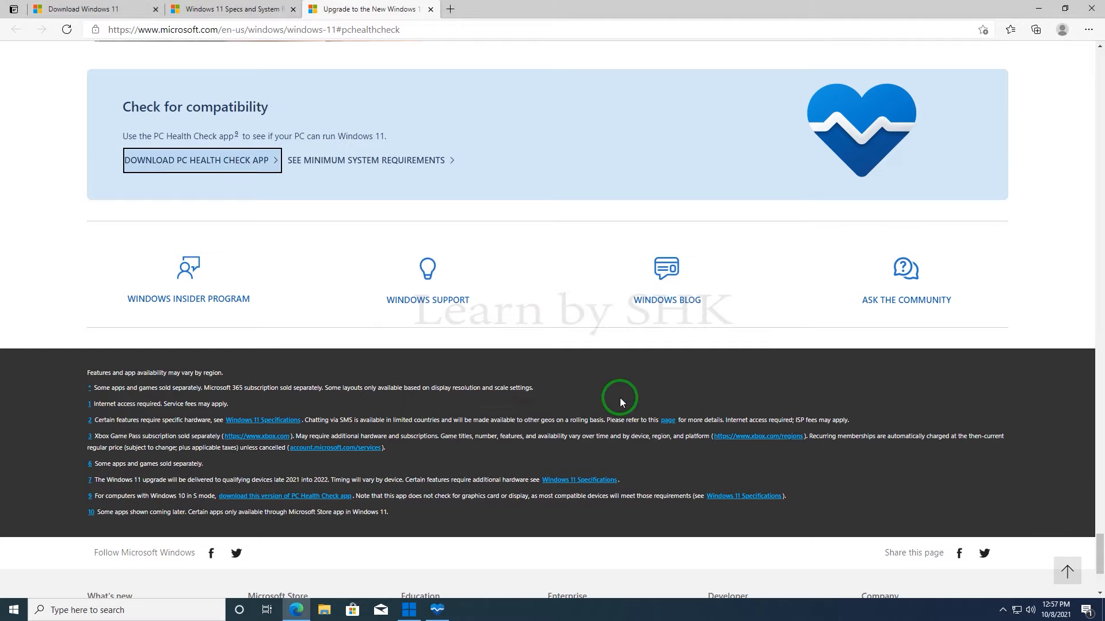
# Run the Windows 11 compatibility check in PC Health Check and examine the system requirement, TPM 2.0 and processor results
pyautogui.click(435, 607)
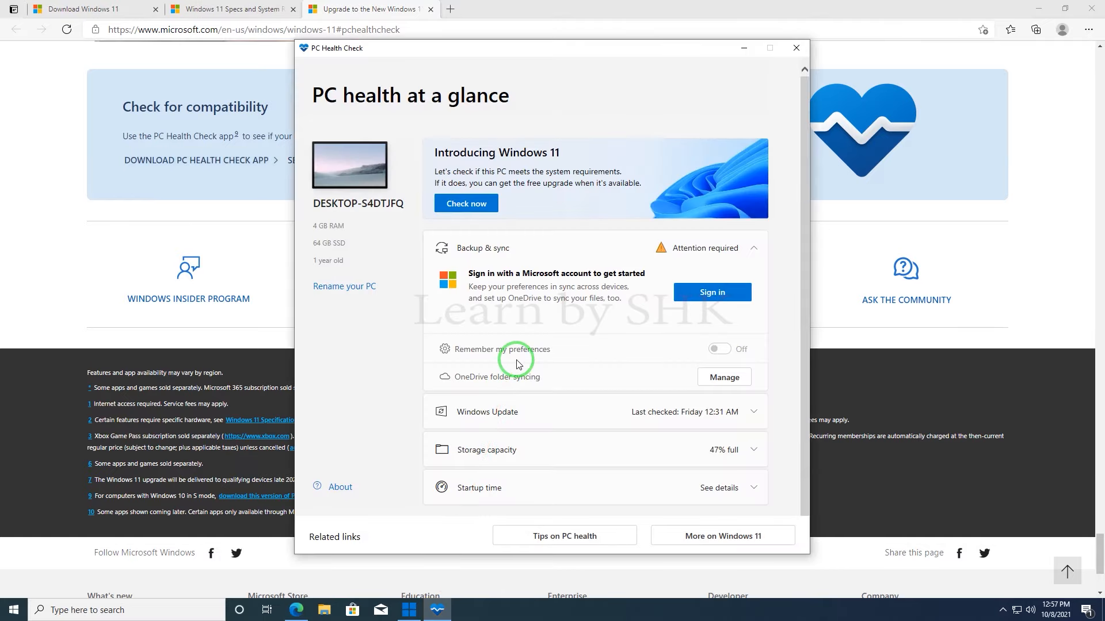
pyautogui.click(471, 204)
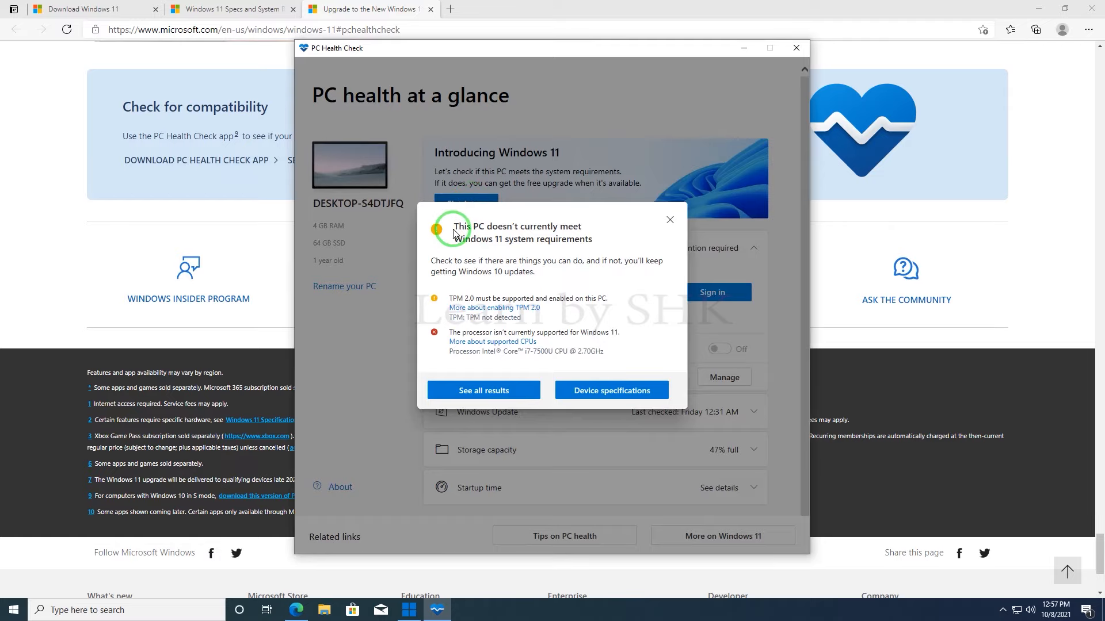
pyautogui.moveTo(460, 224); pyautogui.dragTo(574, 233)
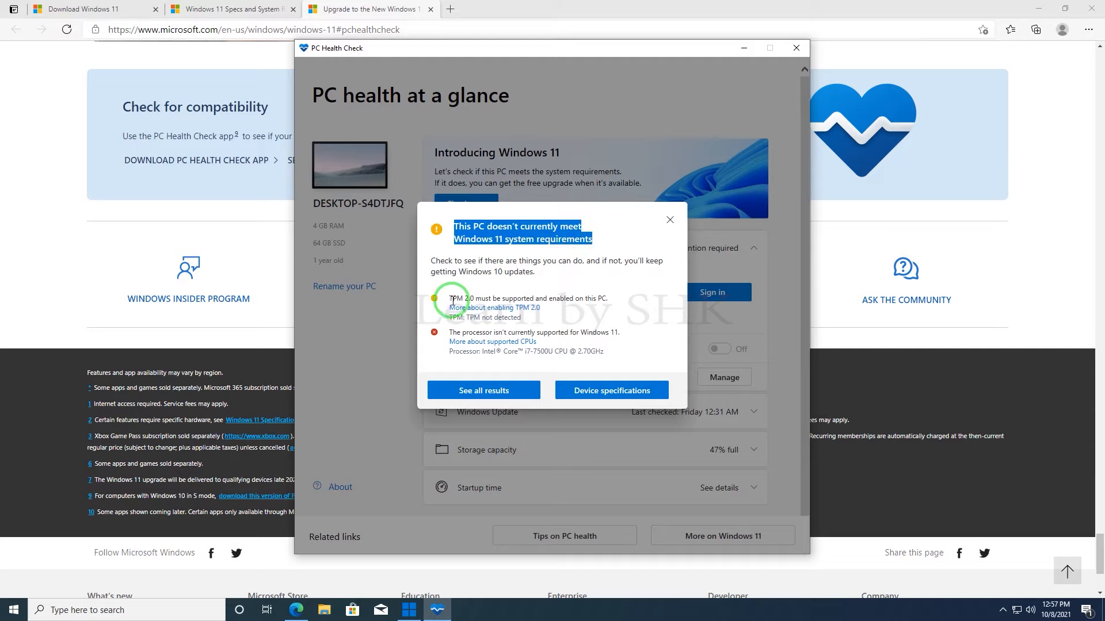
pyautogui.moveTo(451, 298); pyautogui.dragTo(591, 342)
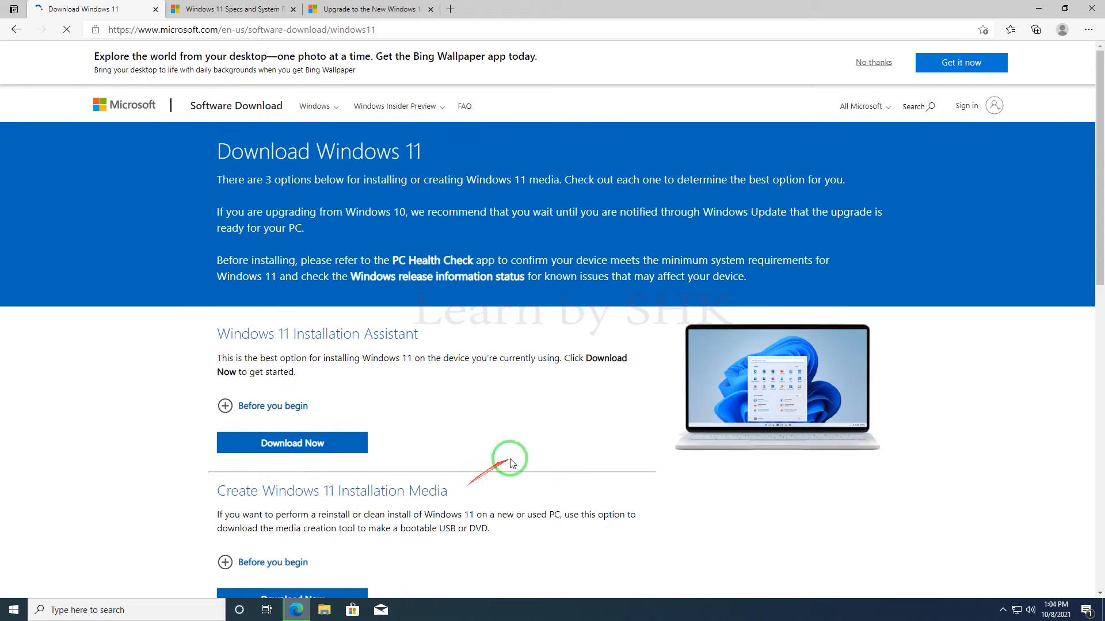
# Read the Create Windows 11 Installation Media and Download Windows 11 Disk Image (ISO) options on the Download Windows 11 page
pyautogui.scroll(-2, 138, 481)
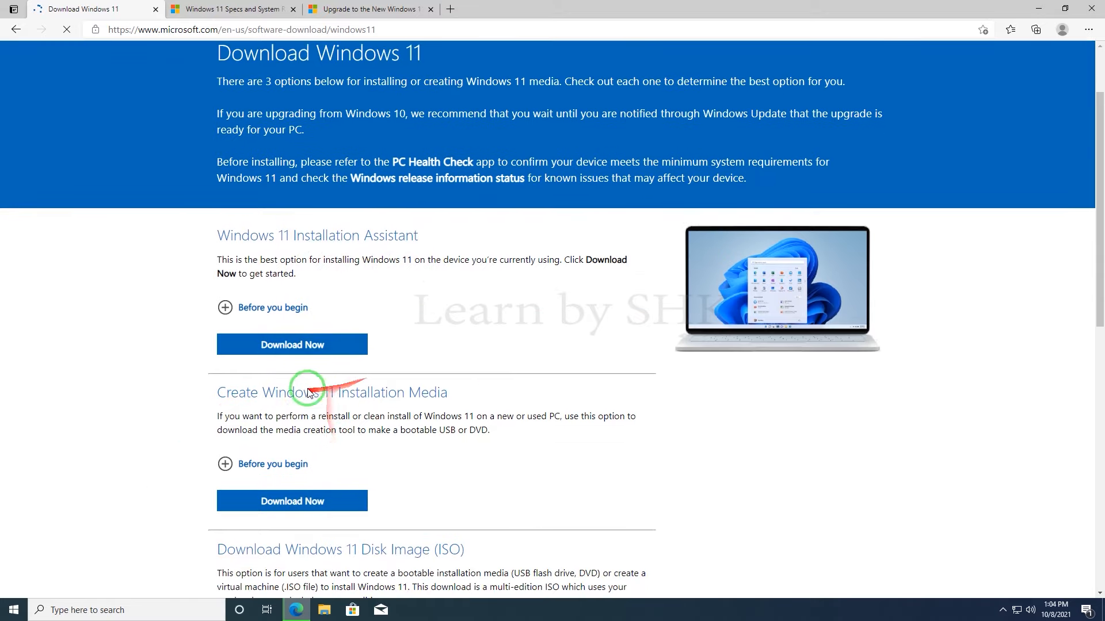
pyautogui.scroll(-1, 288, 385)
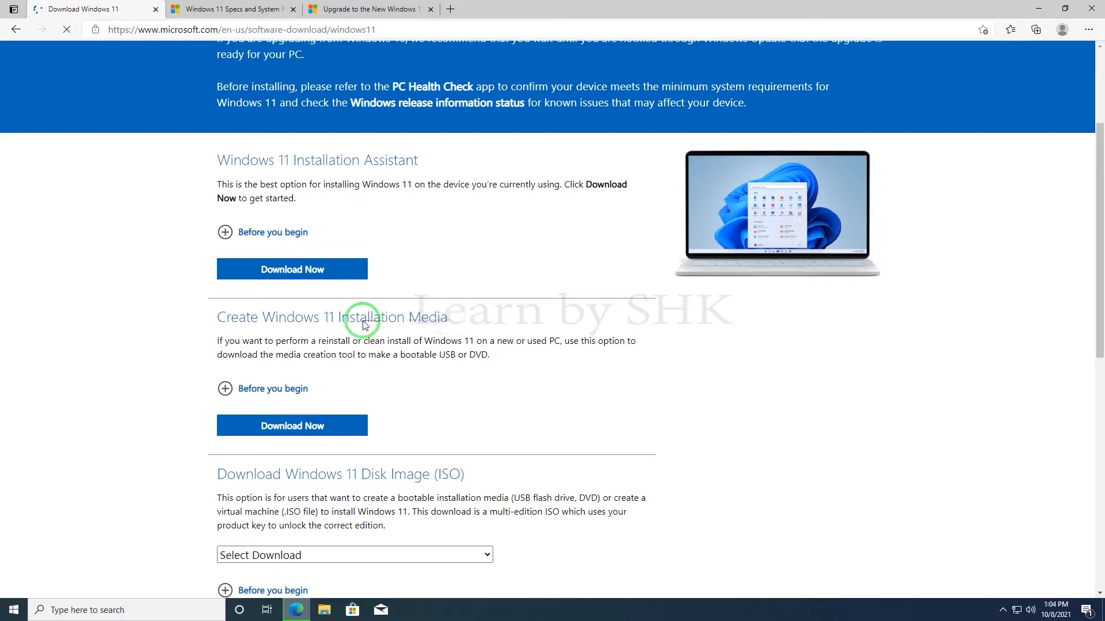
pyautogui.moveTo(447, 322); pyautogui.dragTo(342, 321)
pyautogui.scroll(-2, 360, 320)
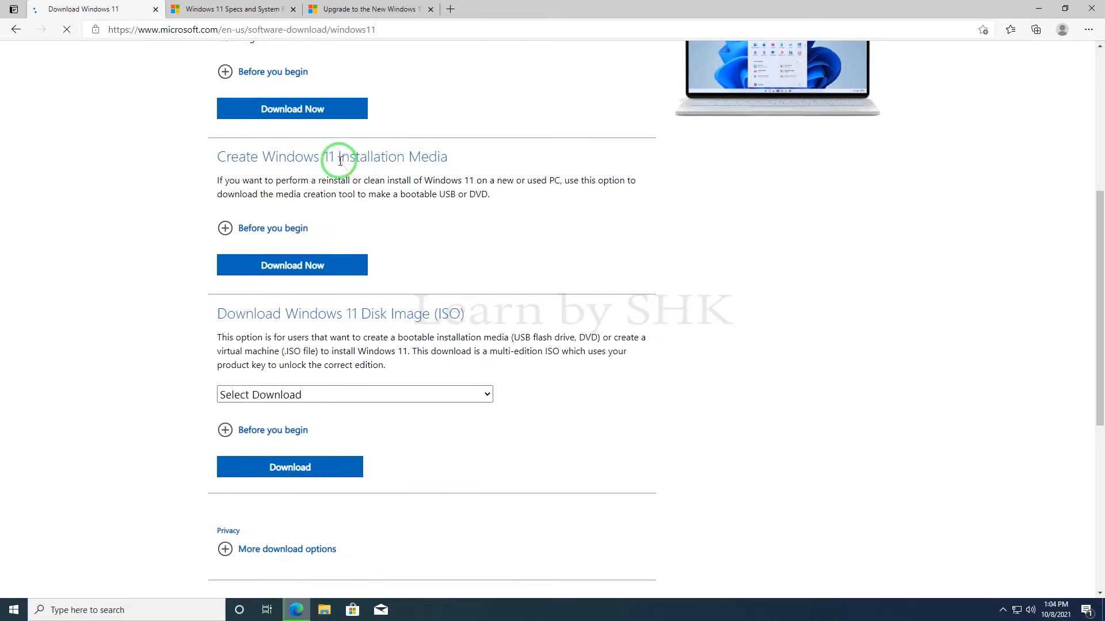
pyautogui.moveTo(440, 162); pyautogui.dragTo(342, 162)
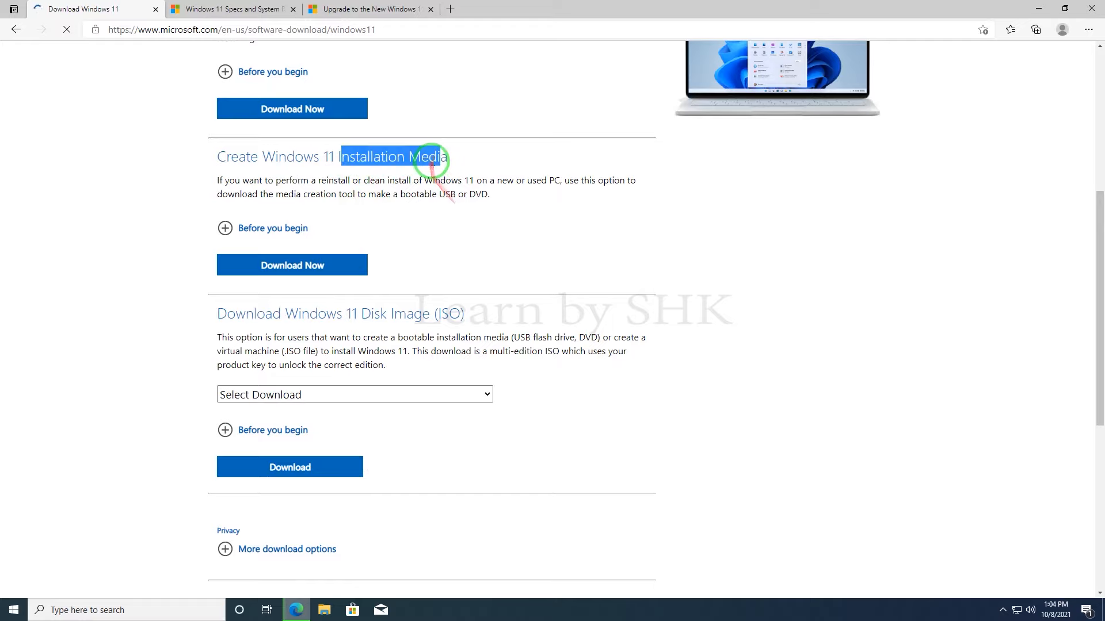
pyautogui.moveTo(352, 236); pyautogui.dragTo(440, 196)
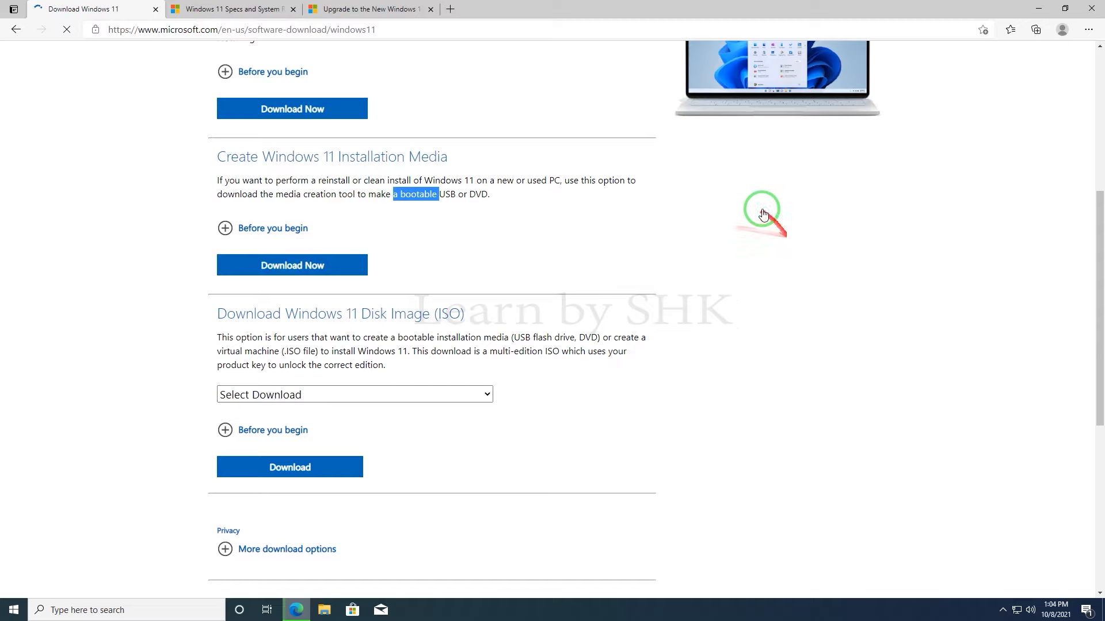
pyautogui.click(121, 299)
pyautogui.scroll(-1, 122, 301)
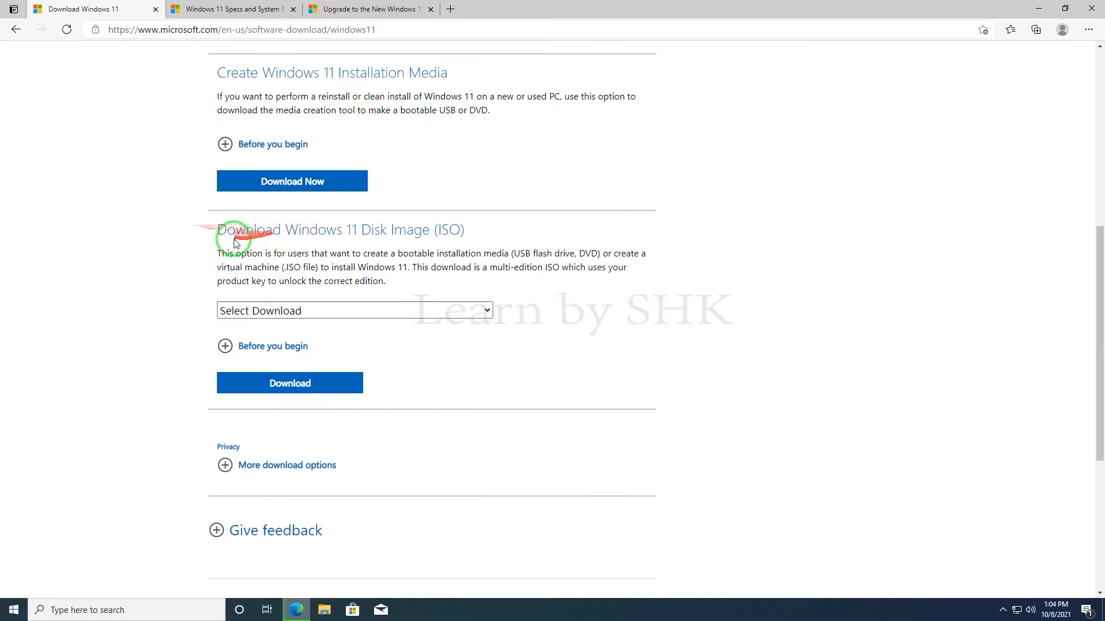
pyautogui.moveTo(441, 230); pyautogui.dragTo(468, 236)
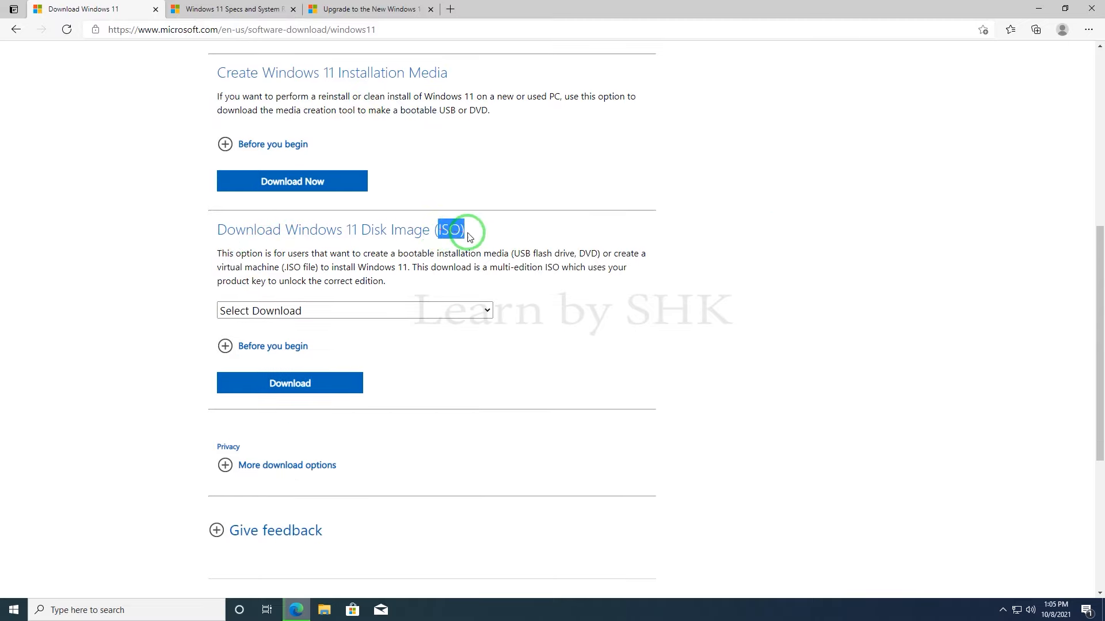
pyautogui.click(295, 268)
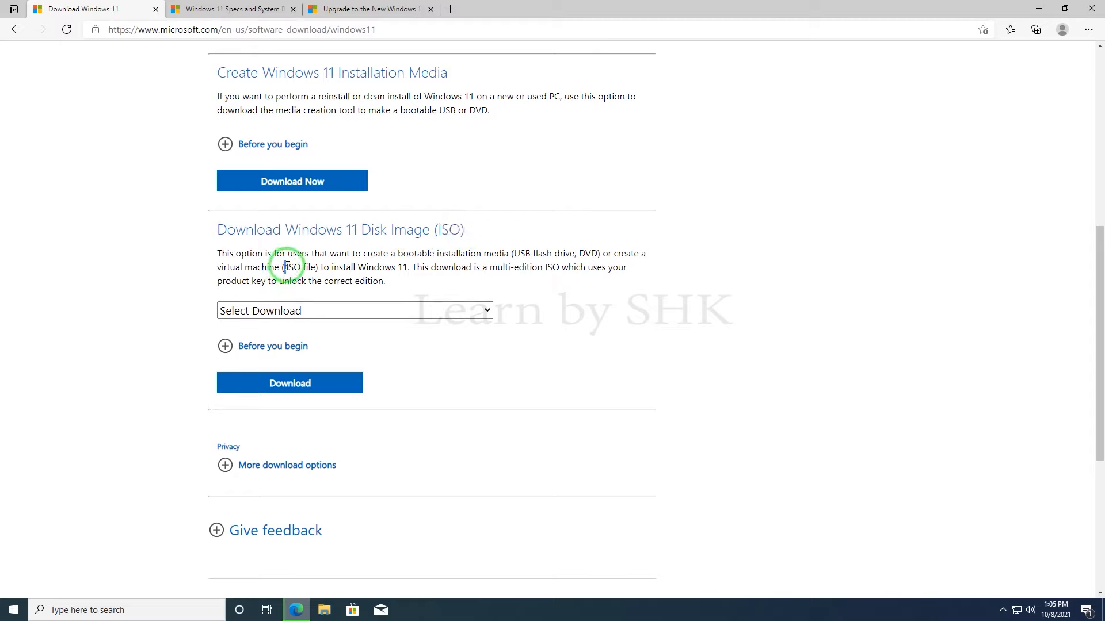
pyautogui.doubleClick(588, 254)
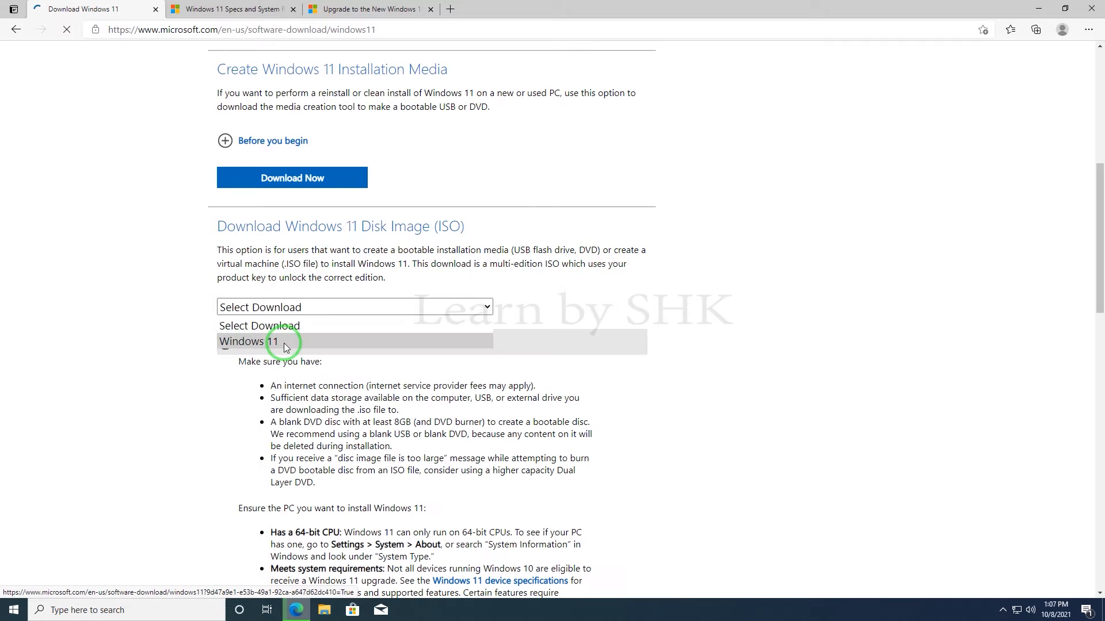
# Choose Windows 11 as the disk image (ISO) to download and start the download
pyautogui.click(284, 343)
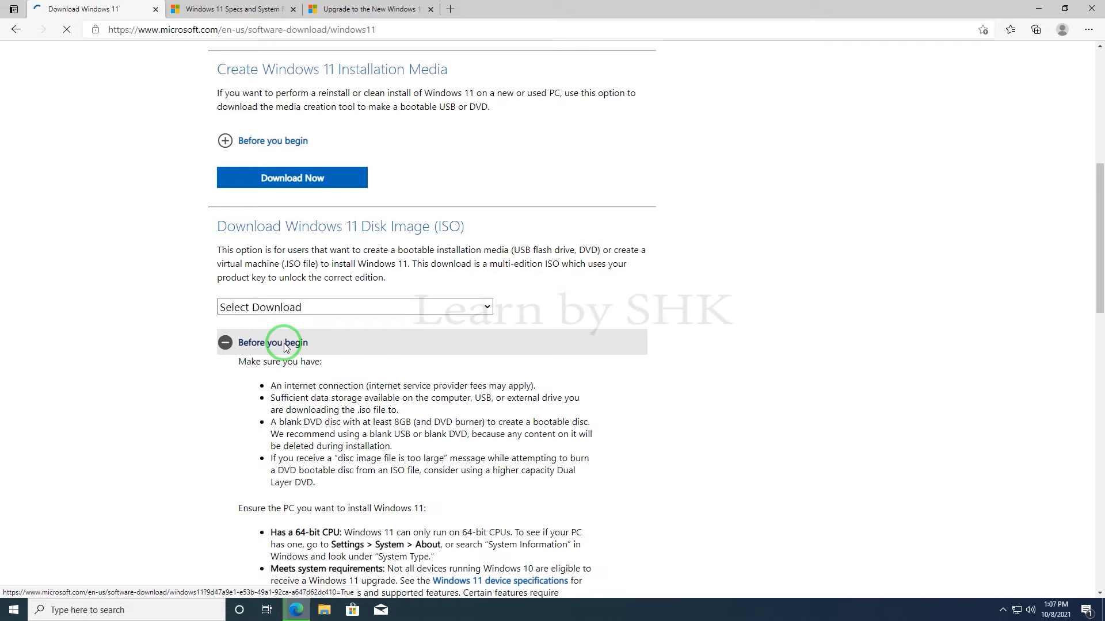
pyautogui.click(488, 308)
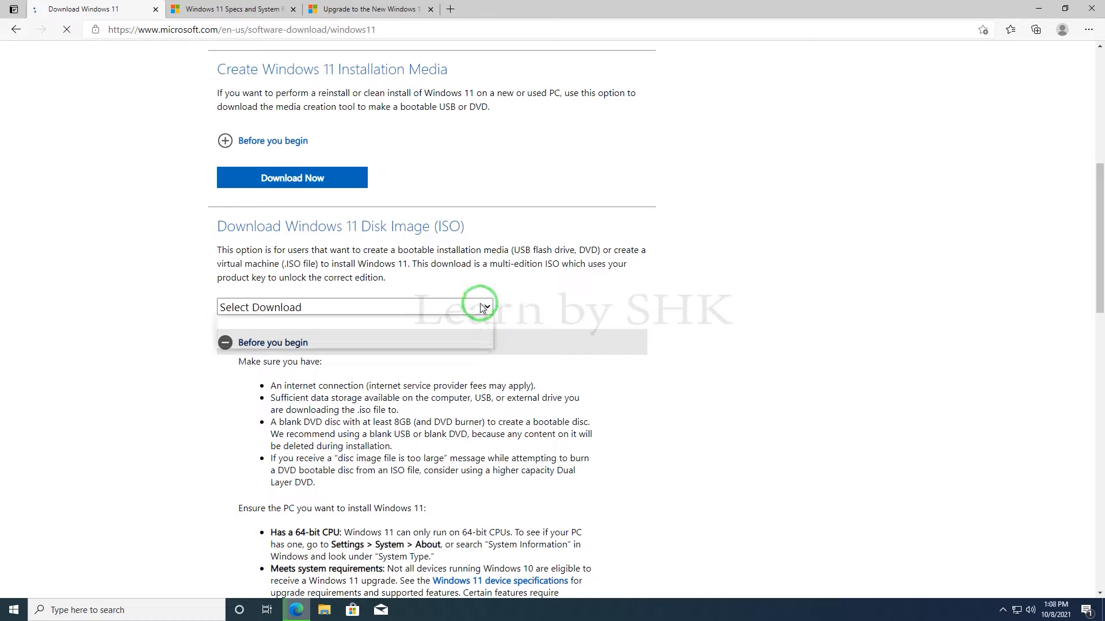
pyautogui.click(239, 320)
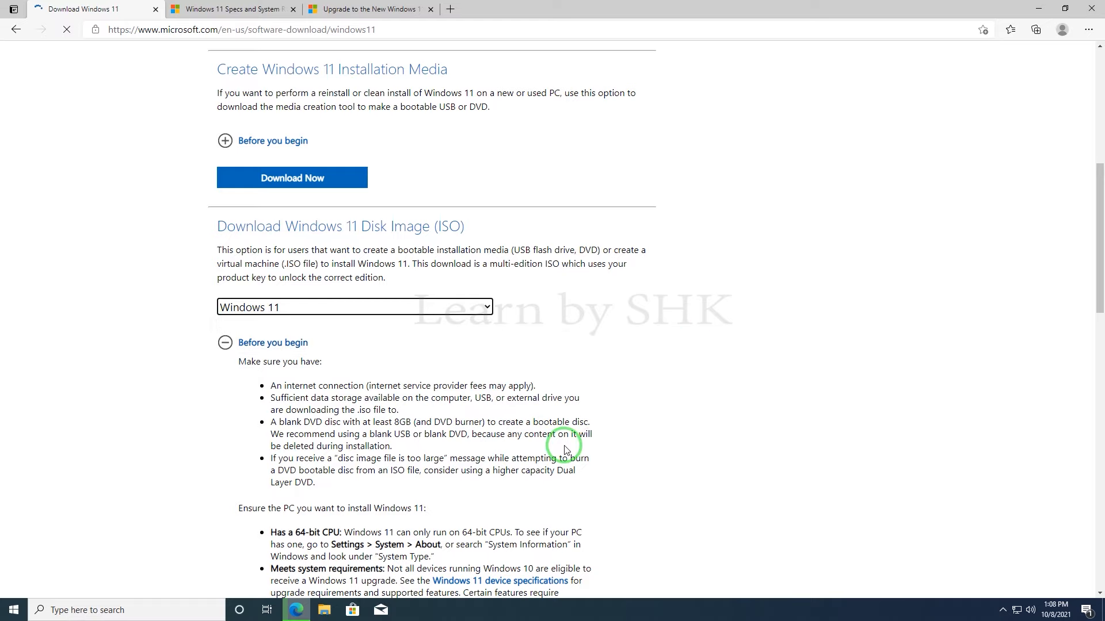
pyautogui.scroll(-10, 959, 478)
pyautogui.click(296, 451)
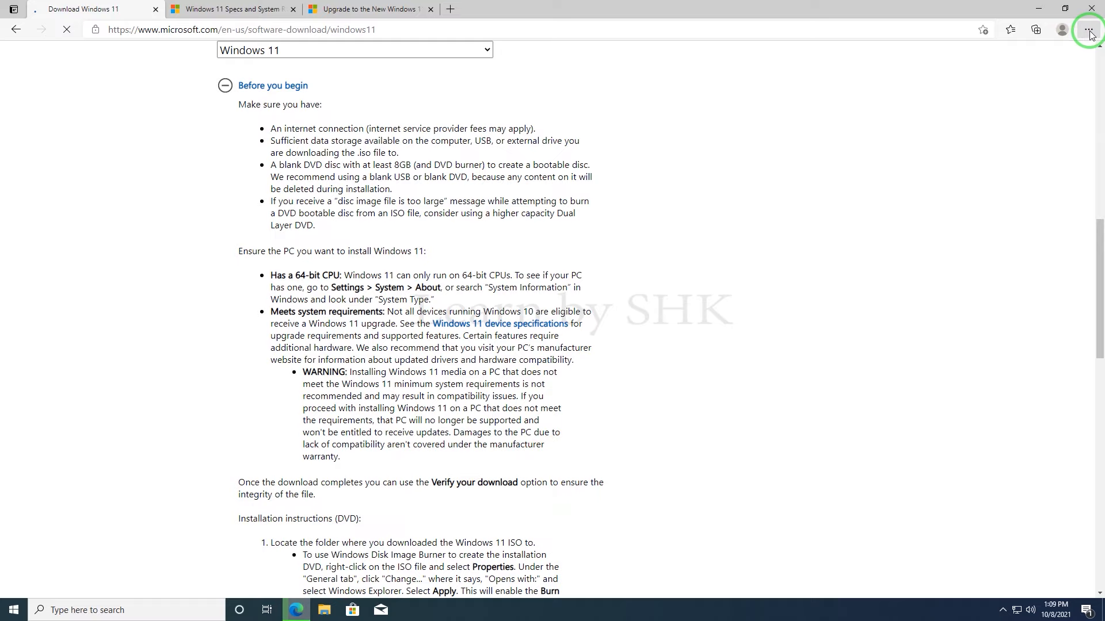
# Open the browser's download list and show Win11_English_x64.iso in its folder
pyautogui.click(1089, 30)
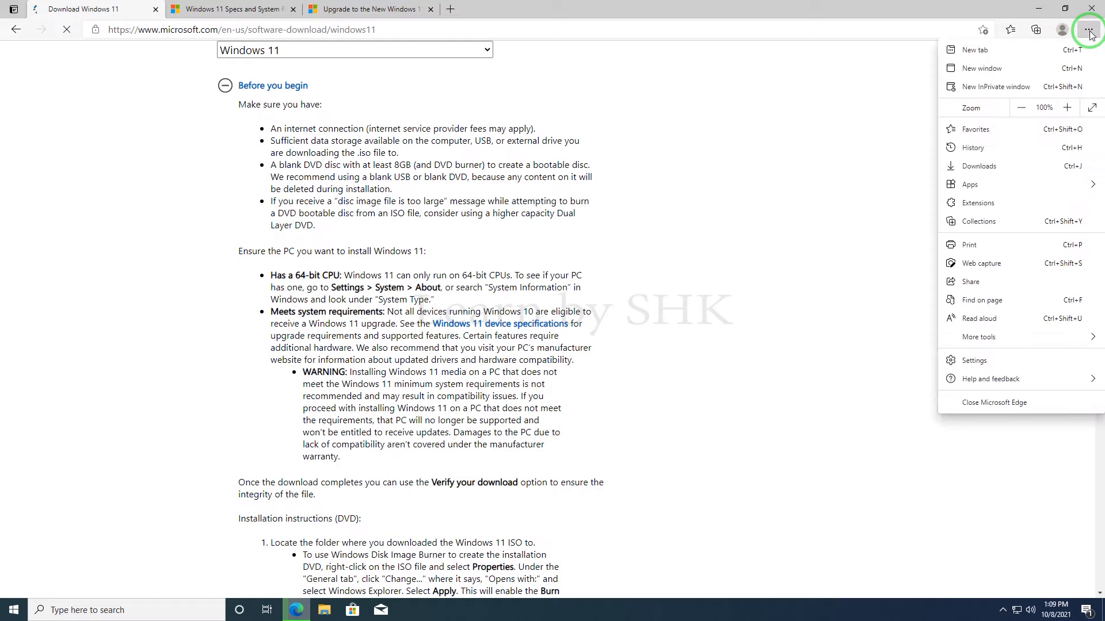
pyautogui.click(978, 167)
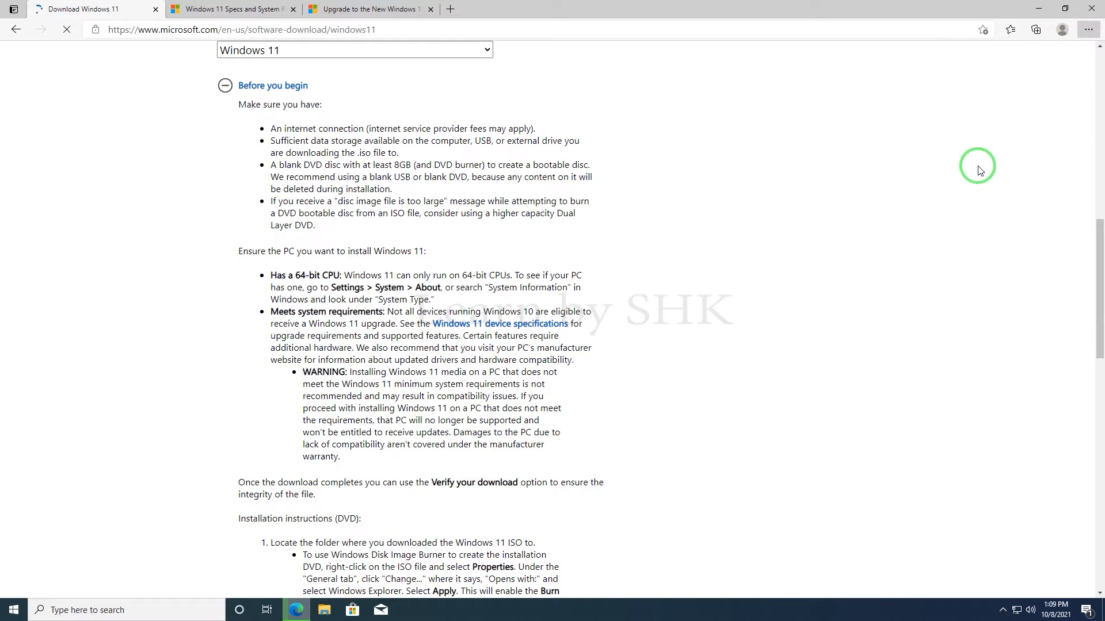
pyautogui.scroll(-6, 979, 171)
pyautogui.click(493, 10)
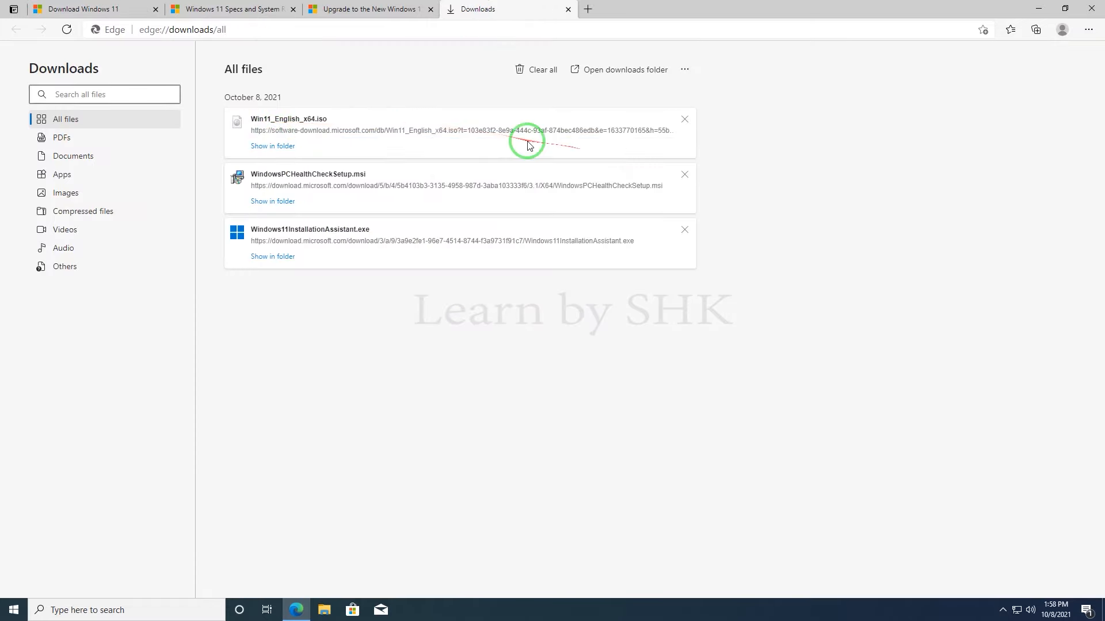
pyautogui.click(272, 145)
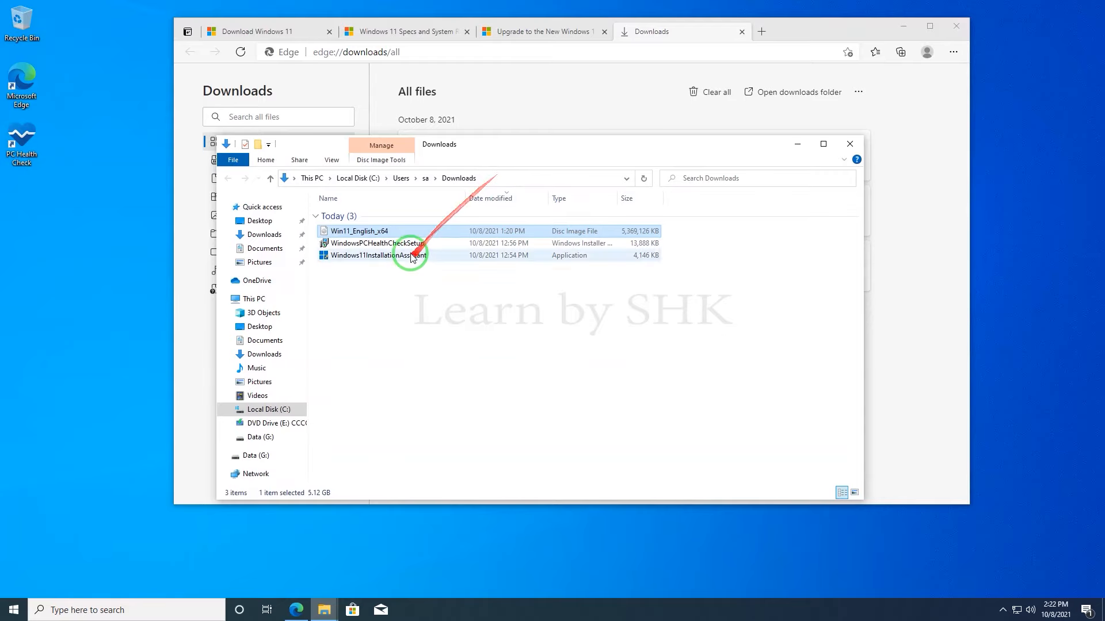
# Mount the Win11_English_x64 disc image from the Downloads folder
pyautogui.click(358, 232)
pyautogui.rightClick(355, 230)
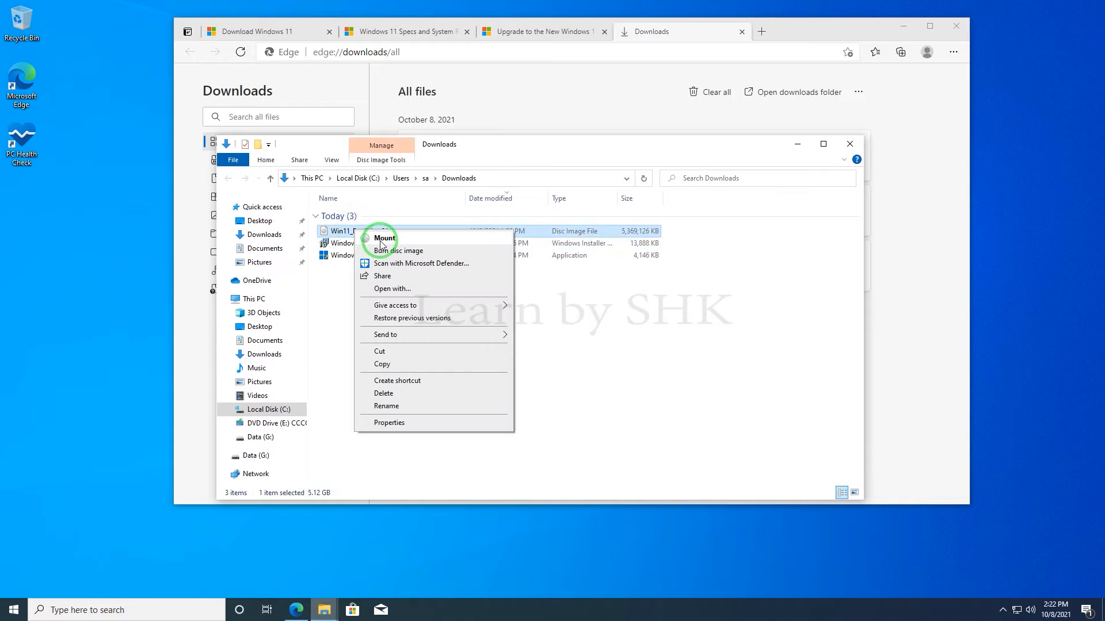
pyautogui.click(381, 237)
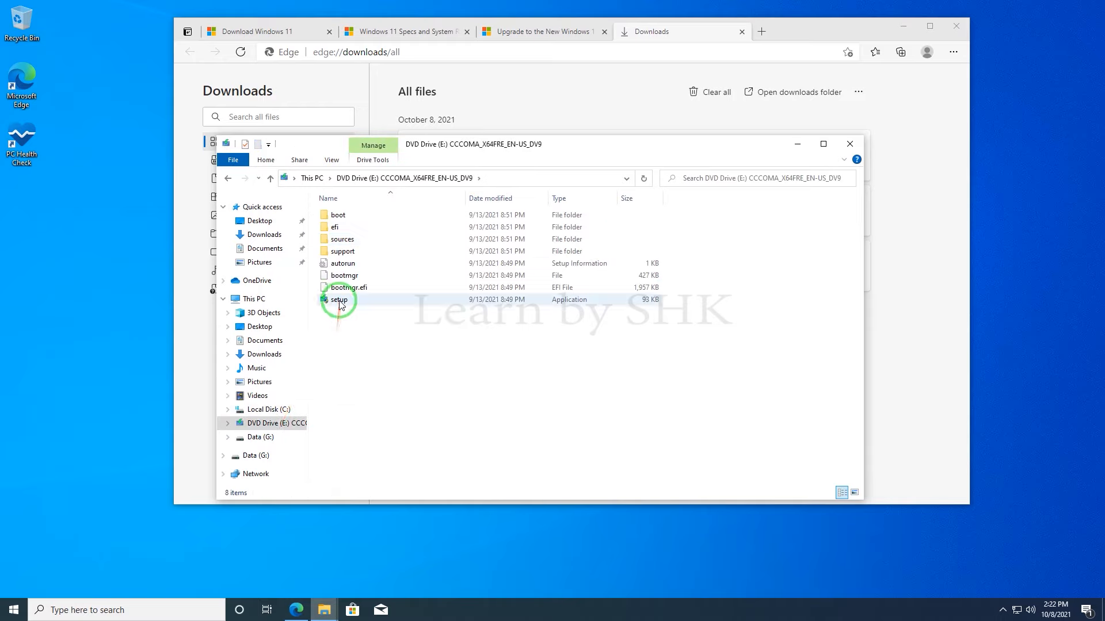
# Try to install Windows 11 by running setup from the mounted DVD drive, and close the installer after its requirements check
pyautogui.click(340, 300)
pyautogui.rightClick(340, 302)
pyautogui.click(378, 321)
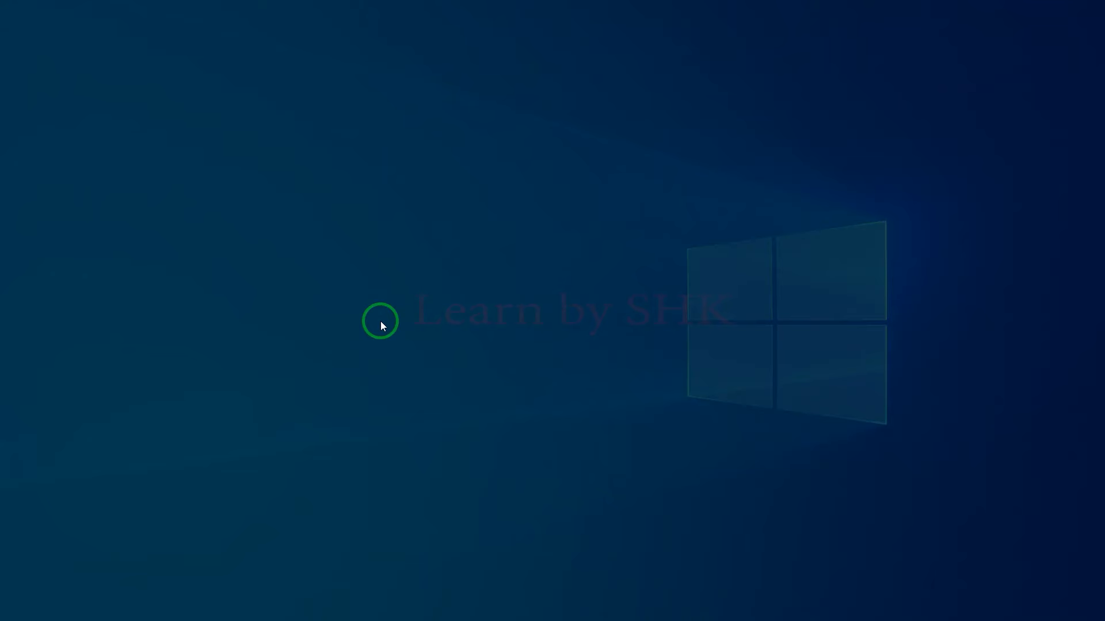
pyautogui.click(488, 385)
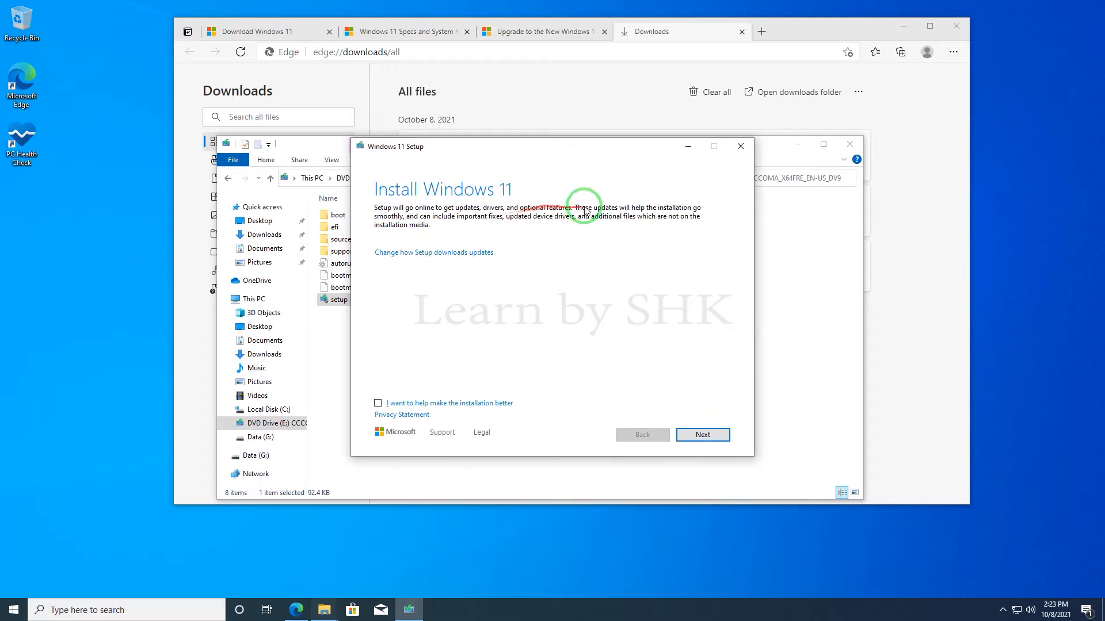
pyautogui.click(703, 436)
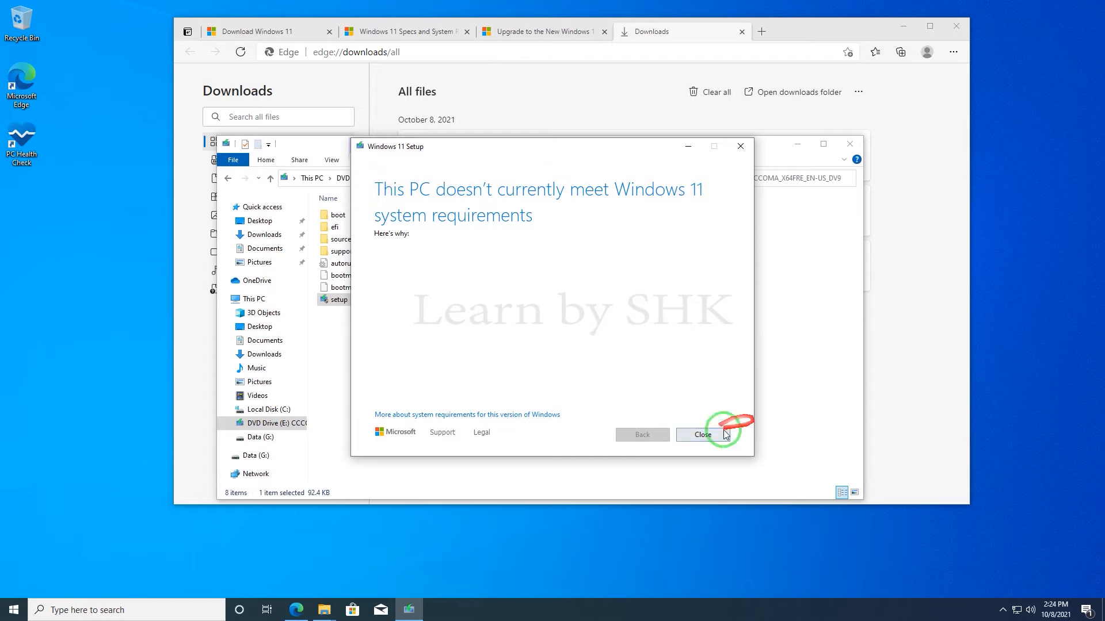
pyautogui.click(698, 435)
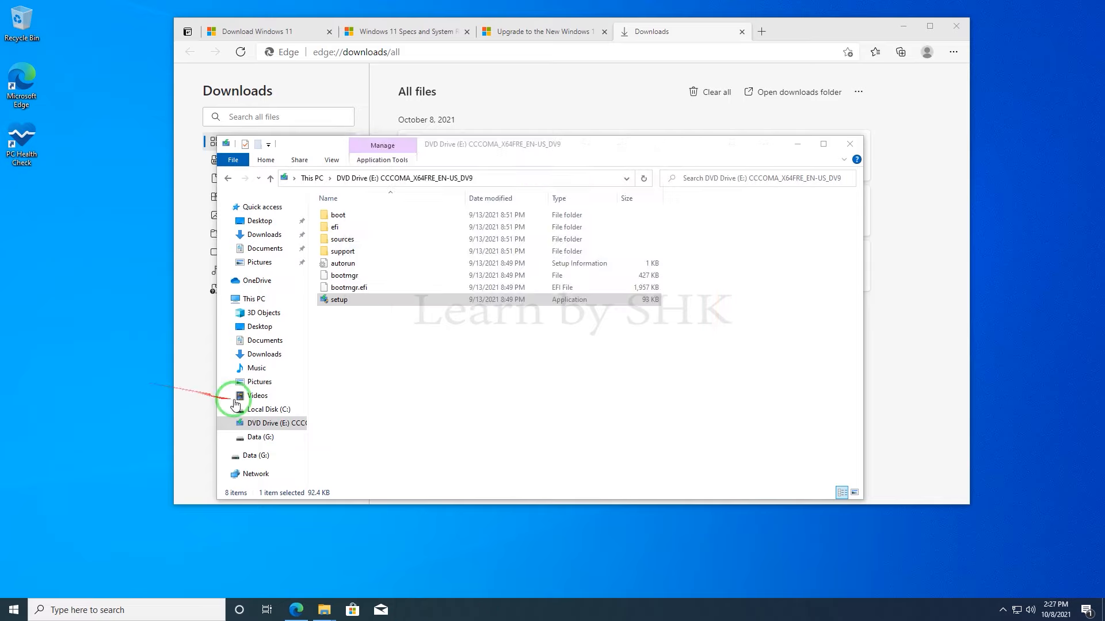
# Paste the zipped folder "How to Install Windows 11 without TPM 2.0, Secure Boot, System Requirements" onto the desktop and extract it there
pyautogui.rightClick(84, 264)
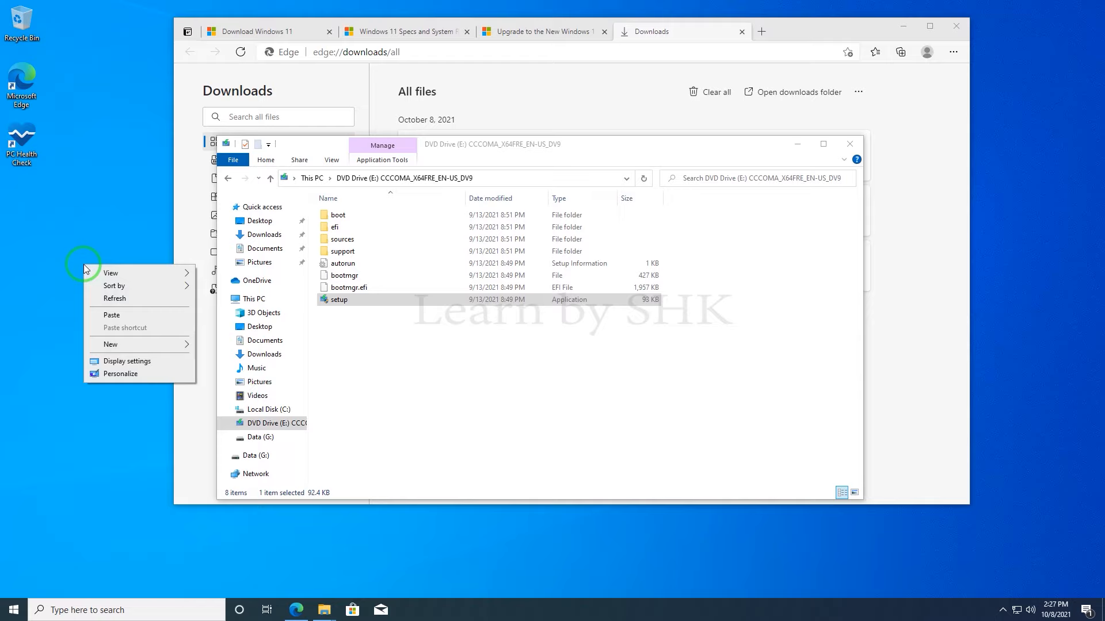
pyautogui.click(110, 315)
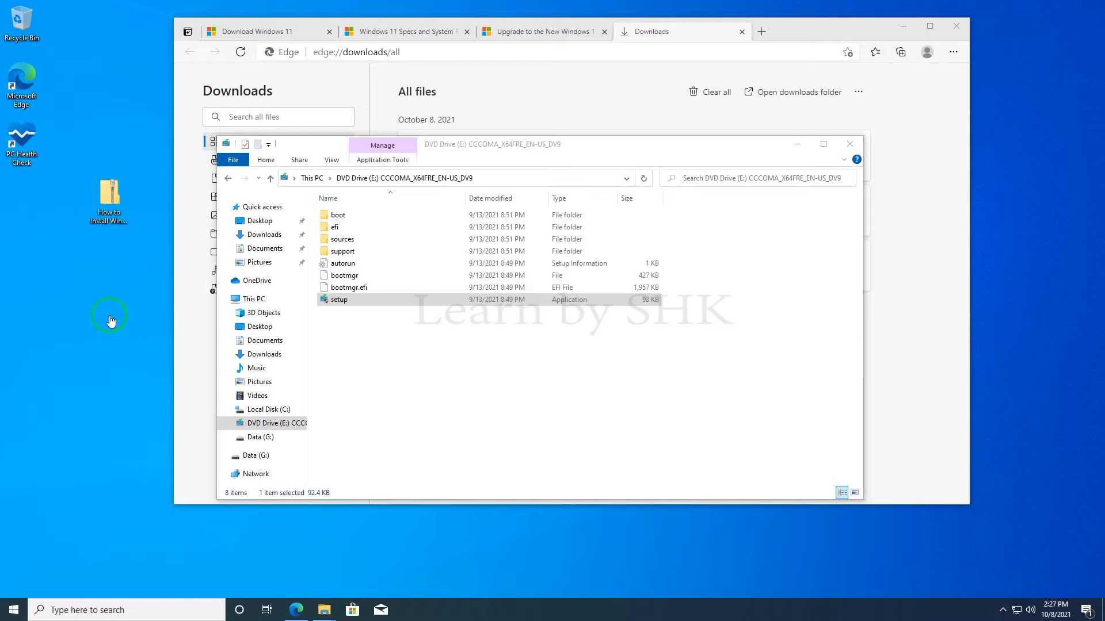
pyautogui.rightClick(111, 184)
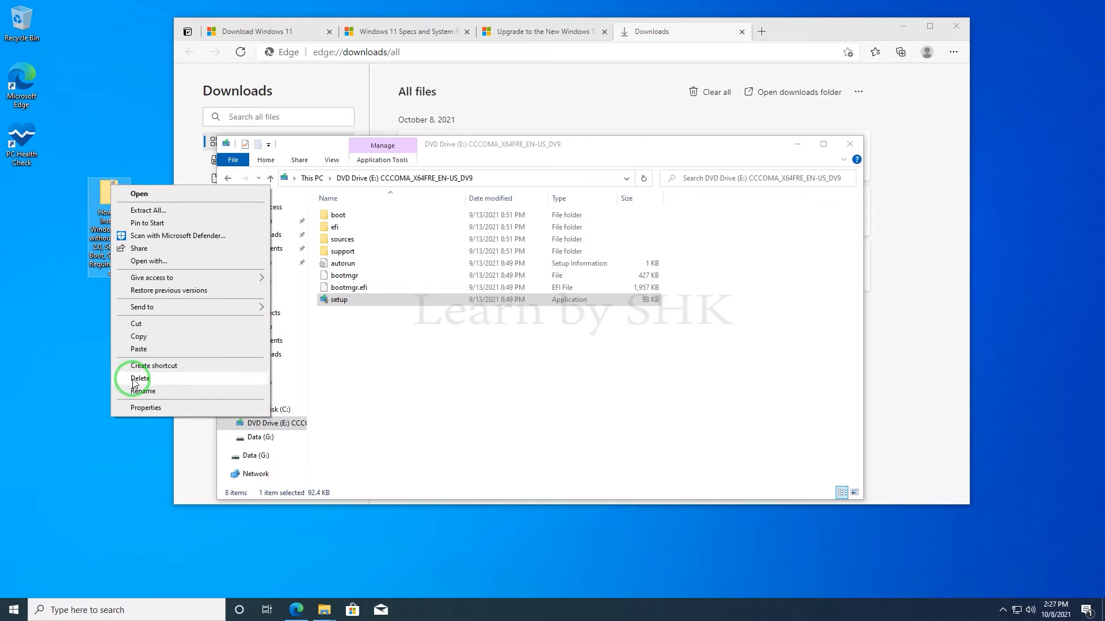
pyautogui.click(144, 211)
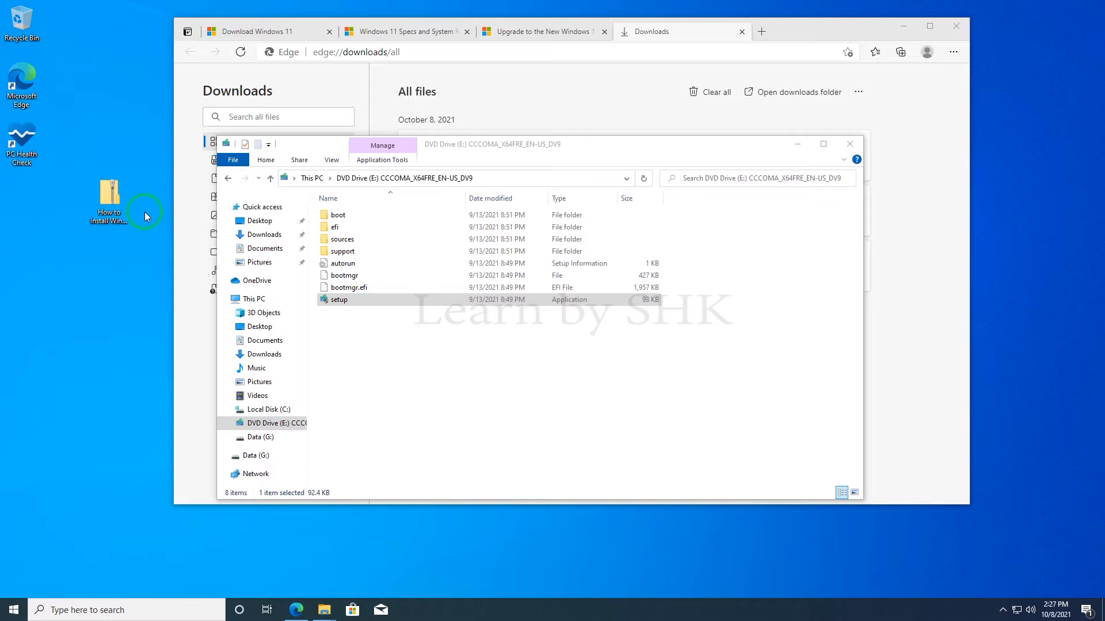
pyautogui.moveTo(440, 175); pyautogui.dragTo(95, 265)
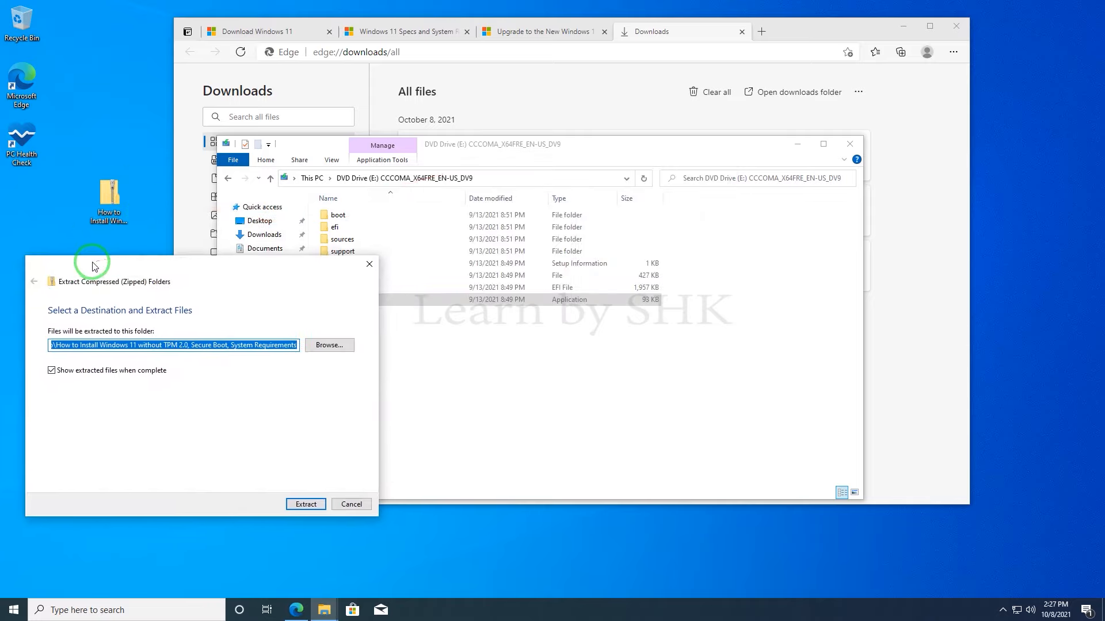
pyautogui.click(305, 505)
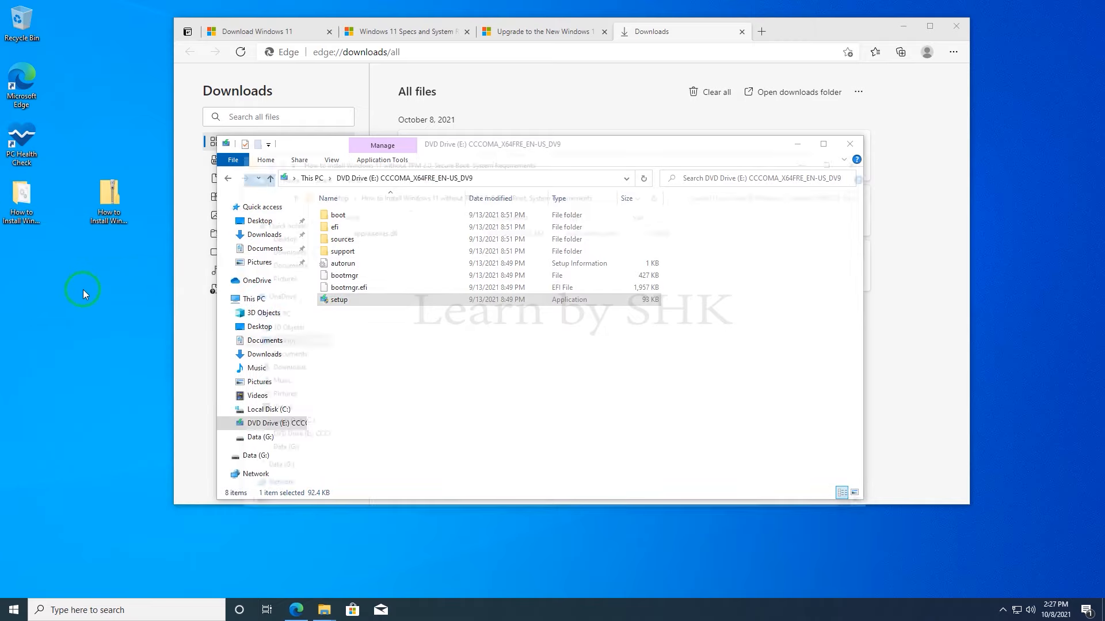
pyautogui.click(392, 233)
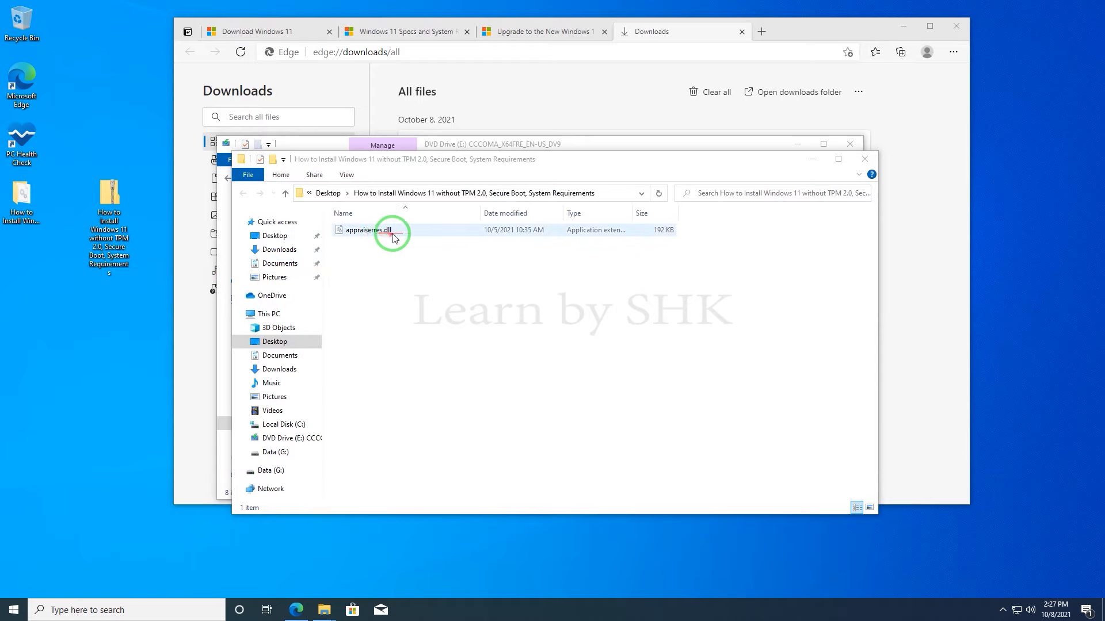
pyautogui.click(872, 155)
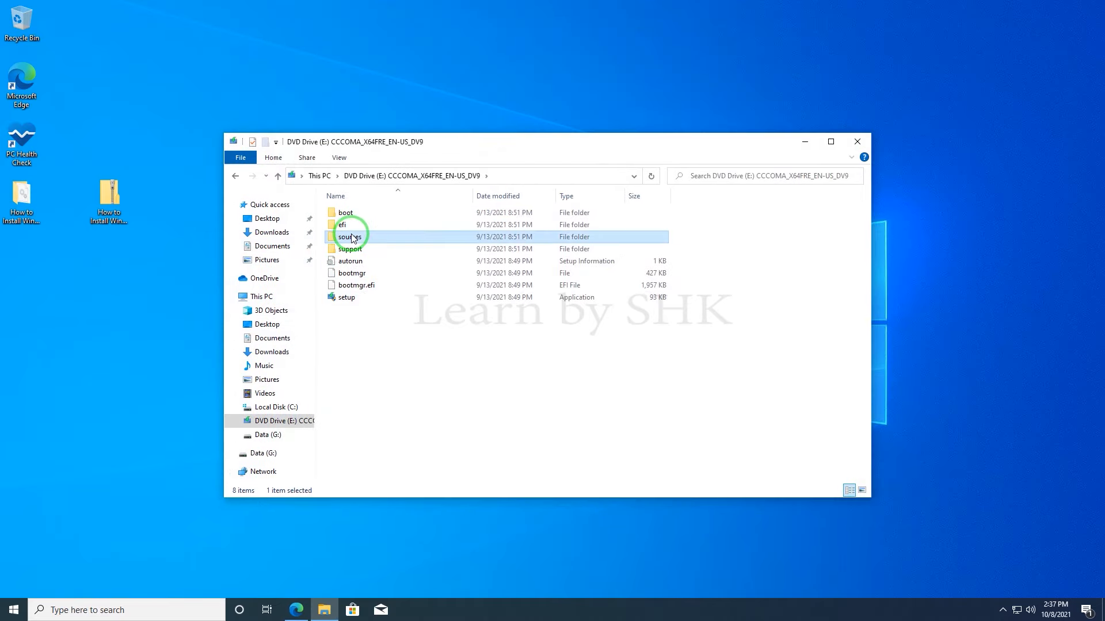
# Open appraiserres.dll from the DVD drive's sources folder in Notepad
pyautogui.doubleClick(348, 236)
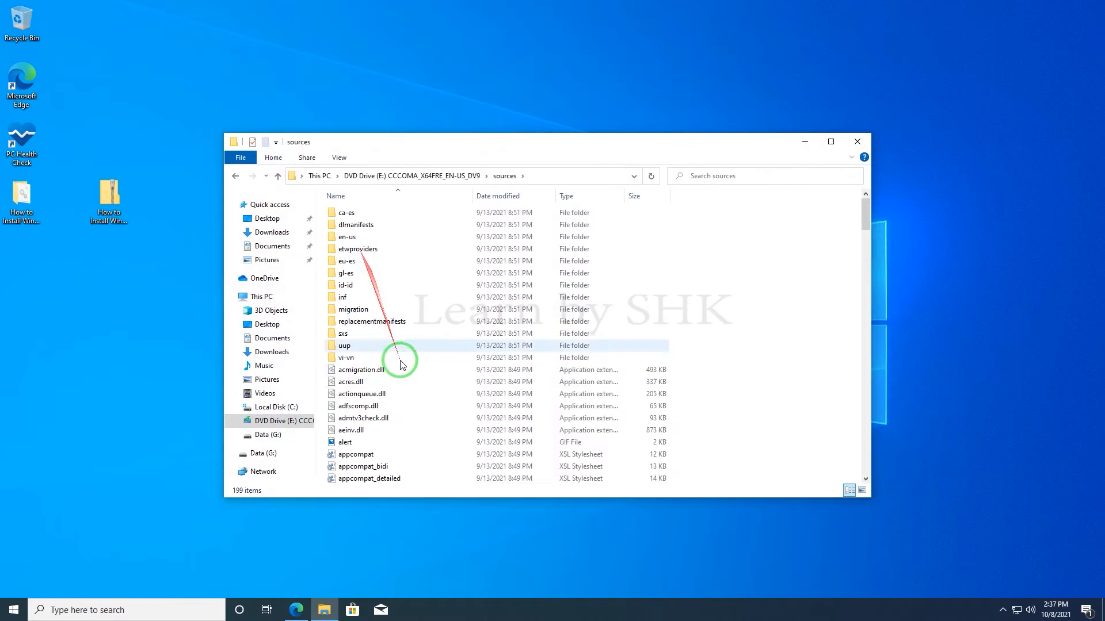
pyautogui.scroll(-6, 402, 364)
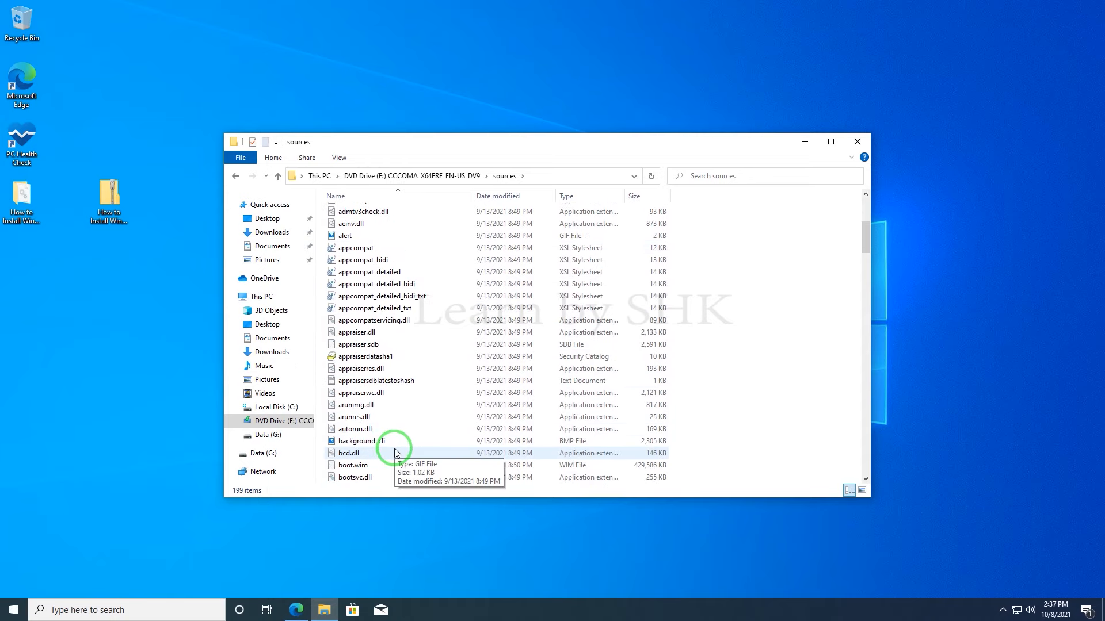
pyautogui.rightClick(378, 375)
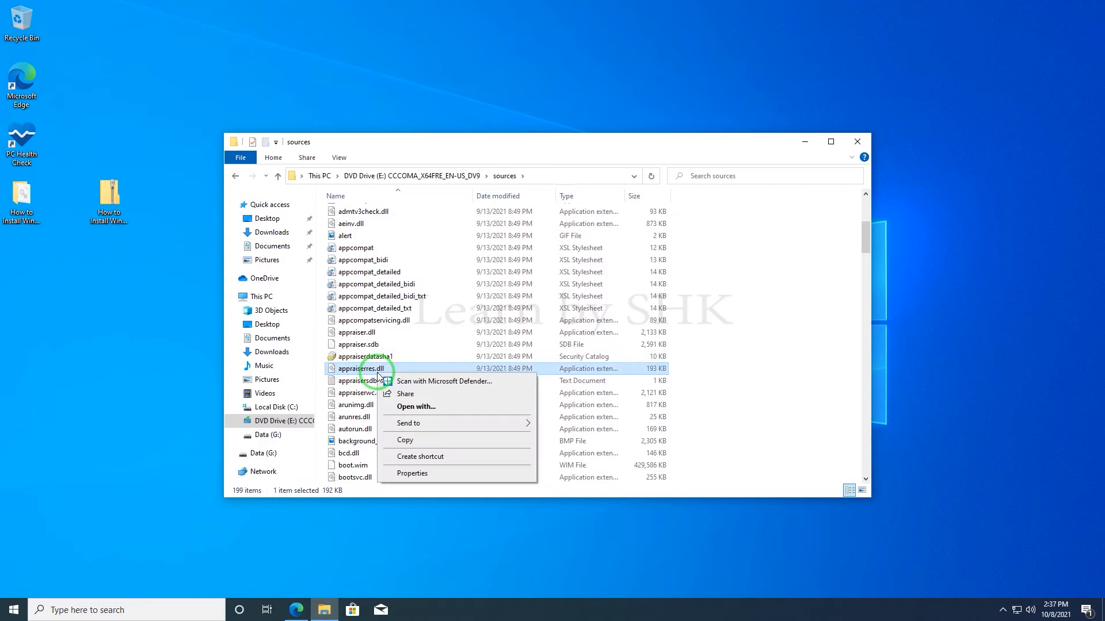
pyautogui.click(410, 406)
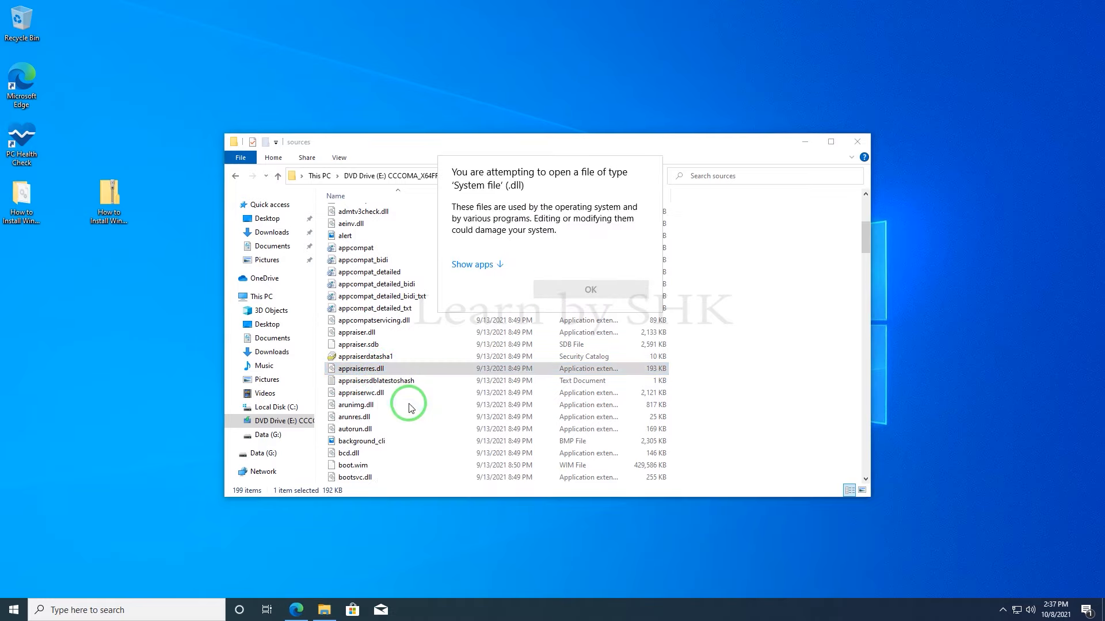
pyautogui.click(477, 271)
pyautogui.click(584, 433)
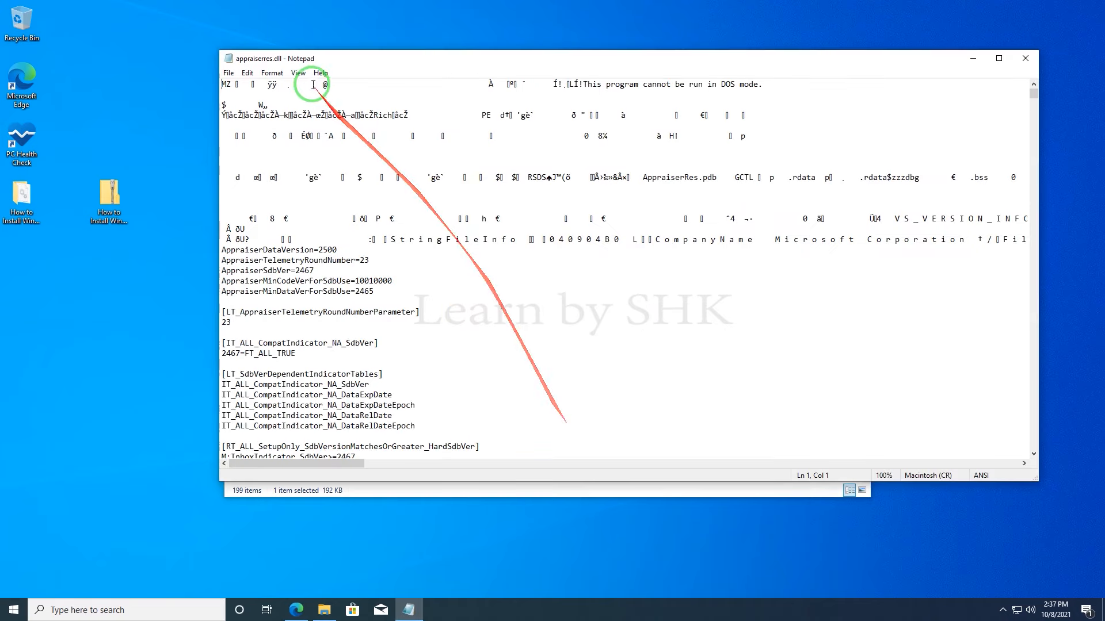
# Search appraiserres.dll for "tpm", highlight the FT_ALL_AssetTypesForTpmVersion entry, and step through the further matches
pyautogui.click(228, 73)
pyautogui.moveTo(247, 76)
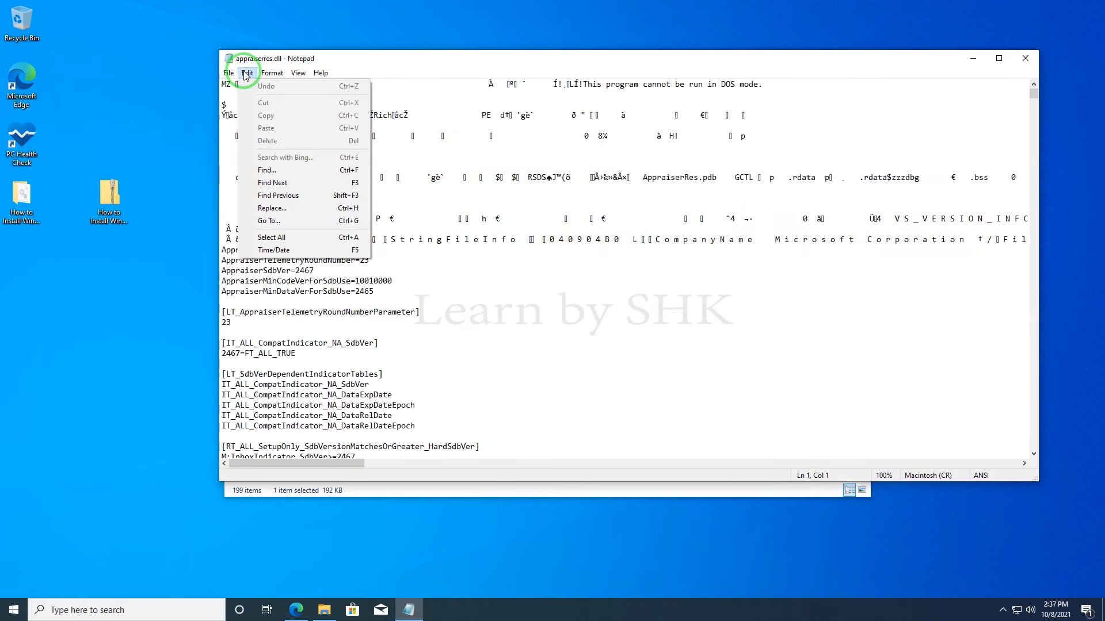
pyautogui.click(266, 170)
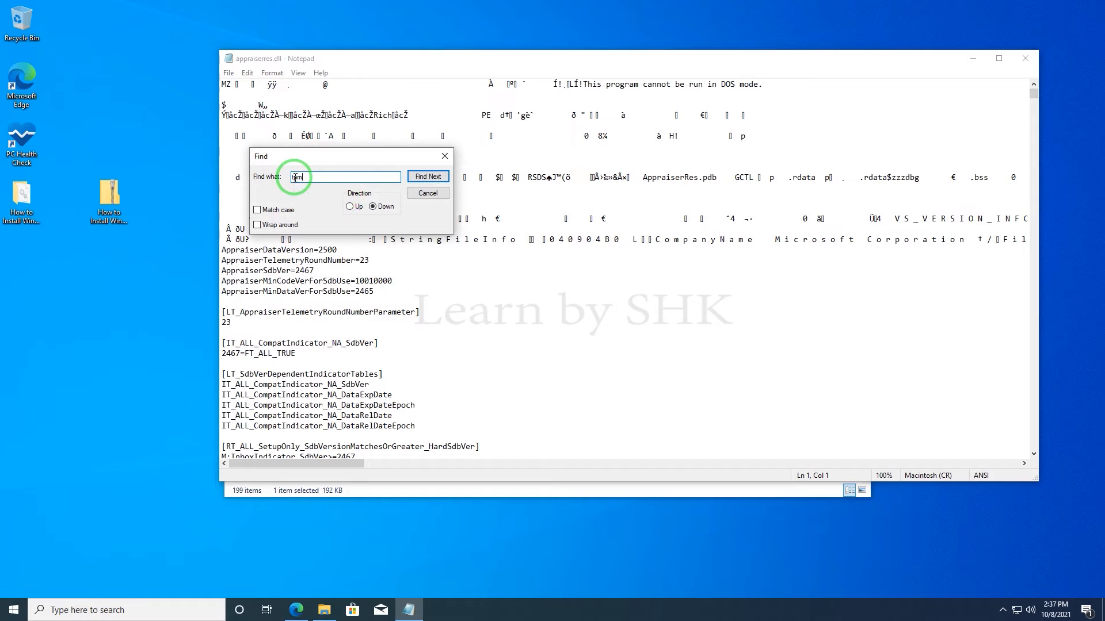
pyautogui.click(427, 178)
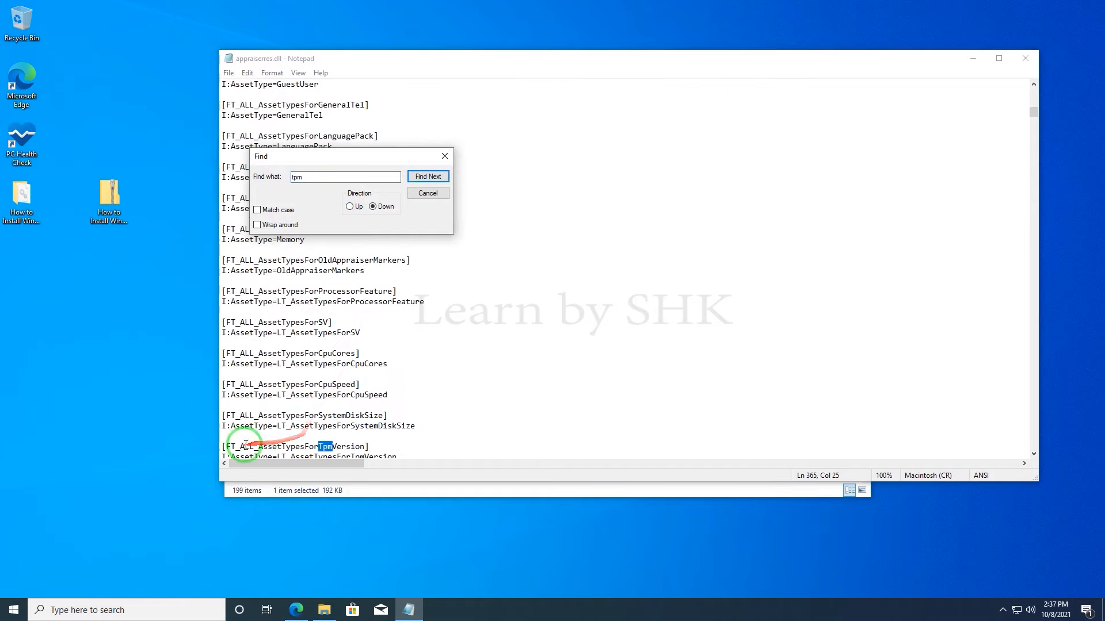
pyautogui.moveTo(224, 382); pyautogui.dragTo(397, 404)
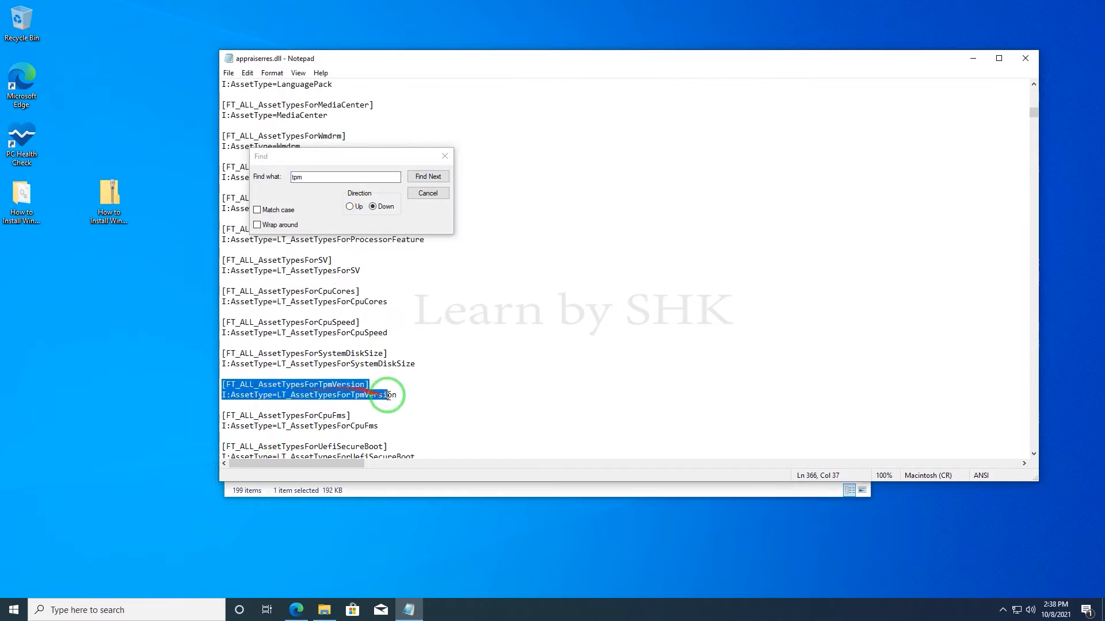
pyautogui.click(426, 181)
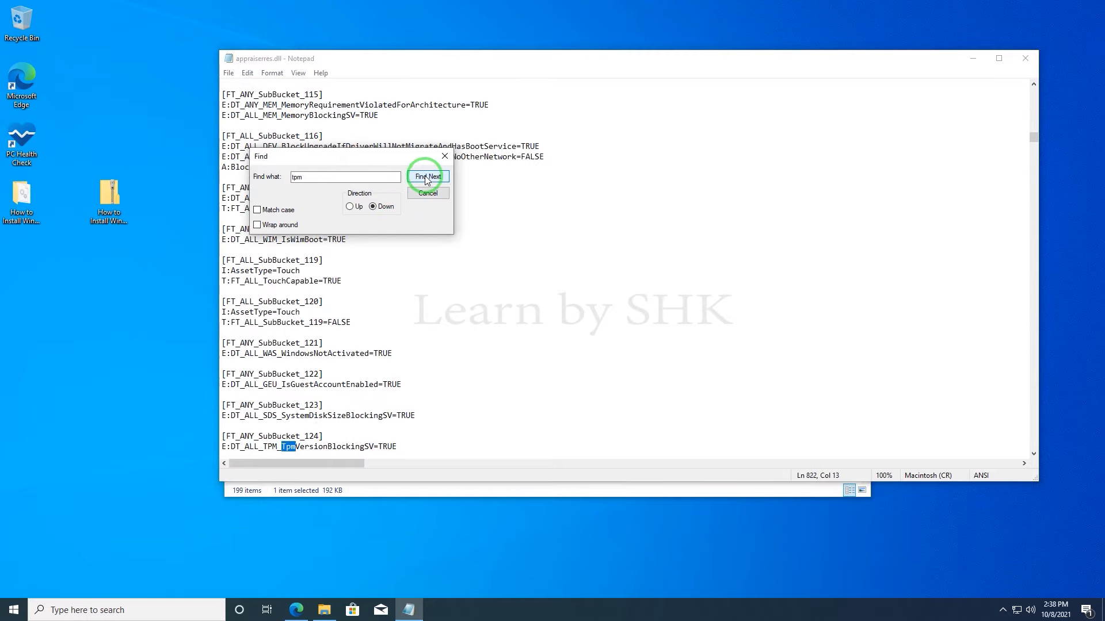
pyautogui.click(426, 178)
pyautogui.click(427, 178)
pyautogui.click(427, 179)
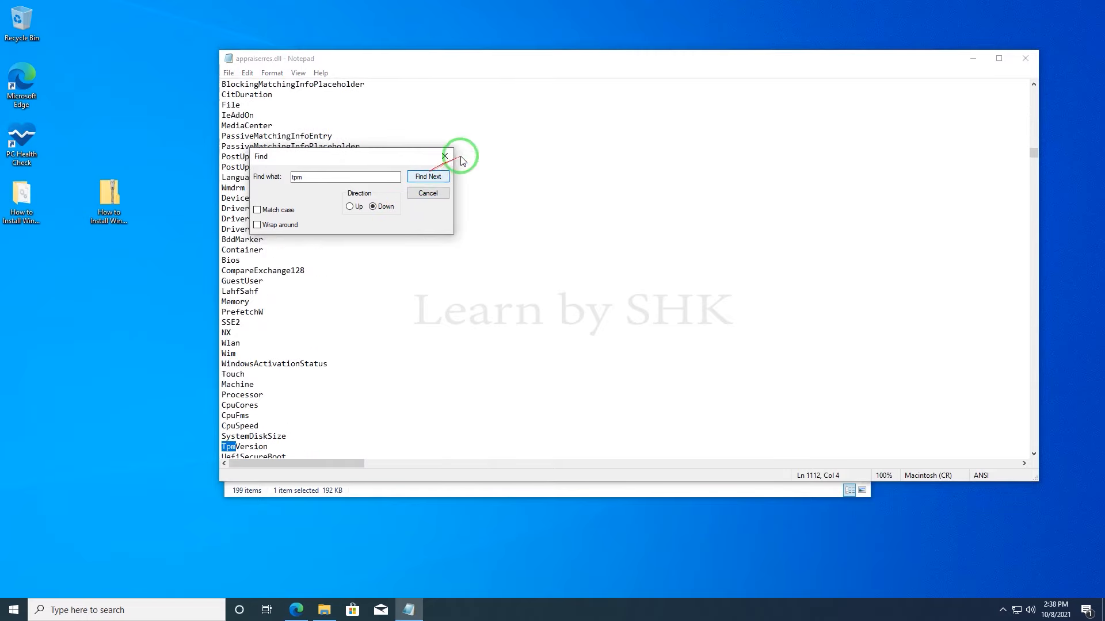
pyautogui.click(421, 179)
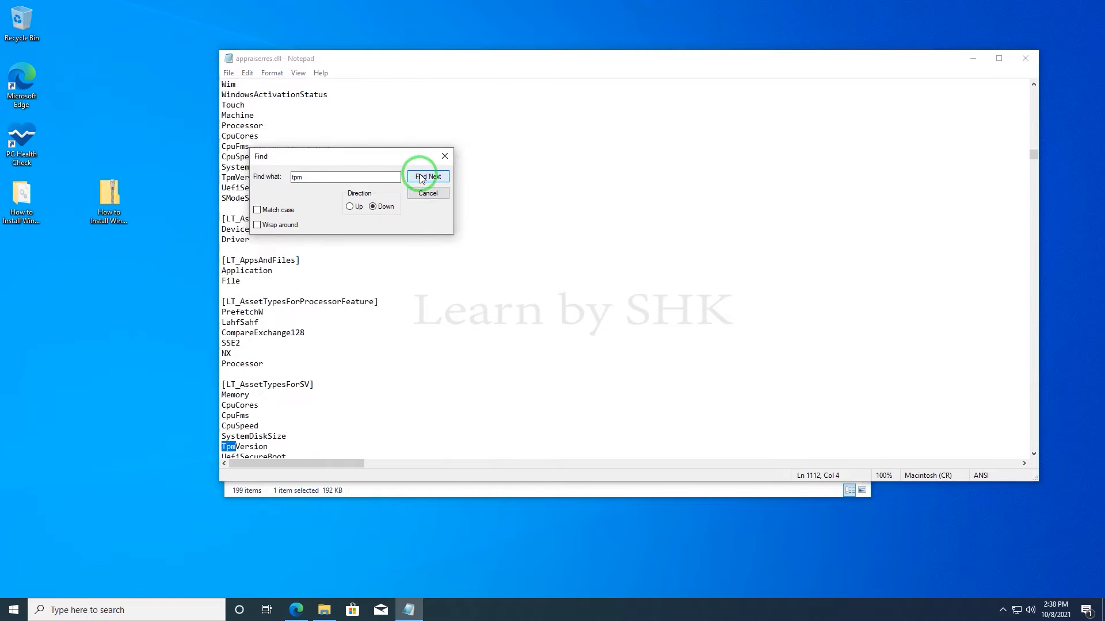
pyautogui.click(444, 158)
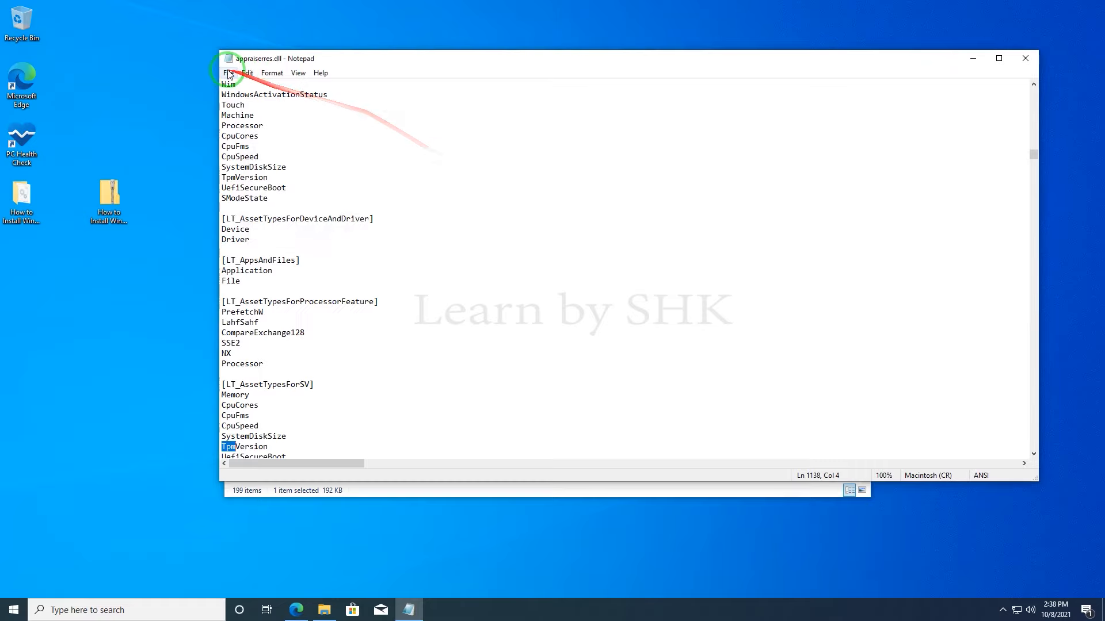
pyautogui.click(228, 73)
pyautogui.click(254, 138)
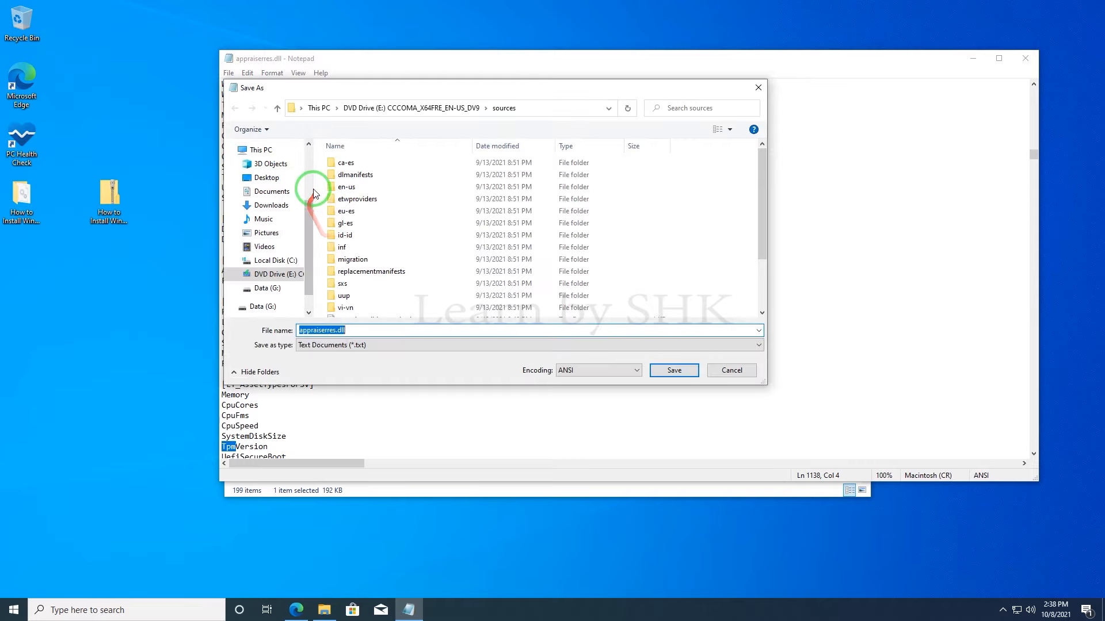
pyautogui.click(268, 178)
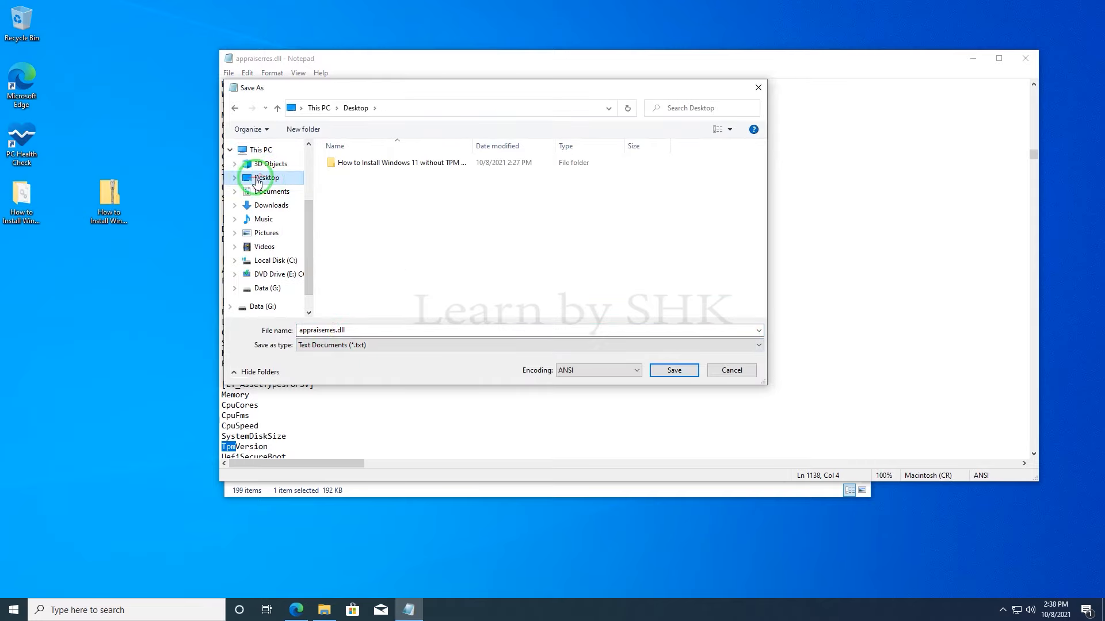
pyautogui.click(759, 88)
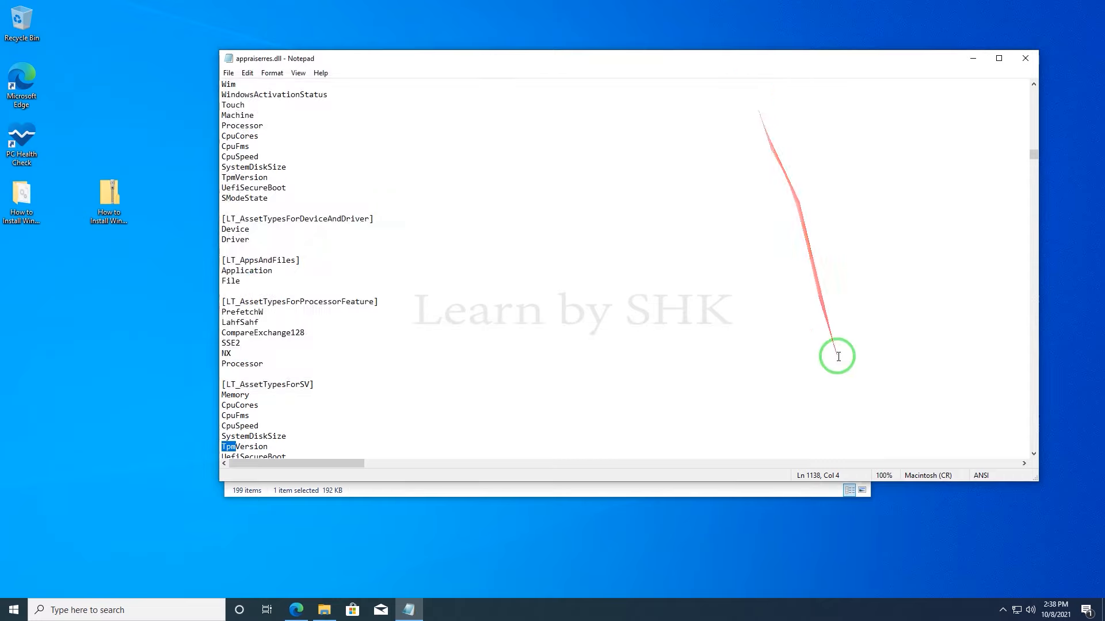
# Close appraiserres.dll in Notepad and go back from the sources folder to Quick access
pyautogui.click(1028, 56)
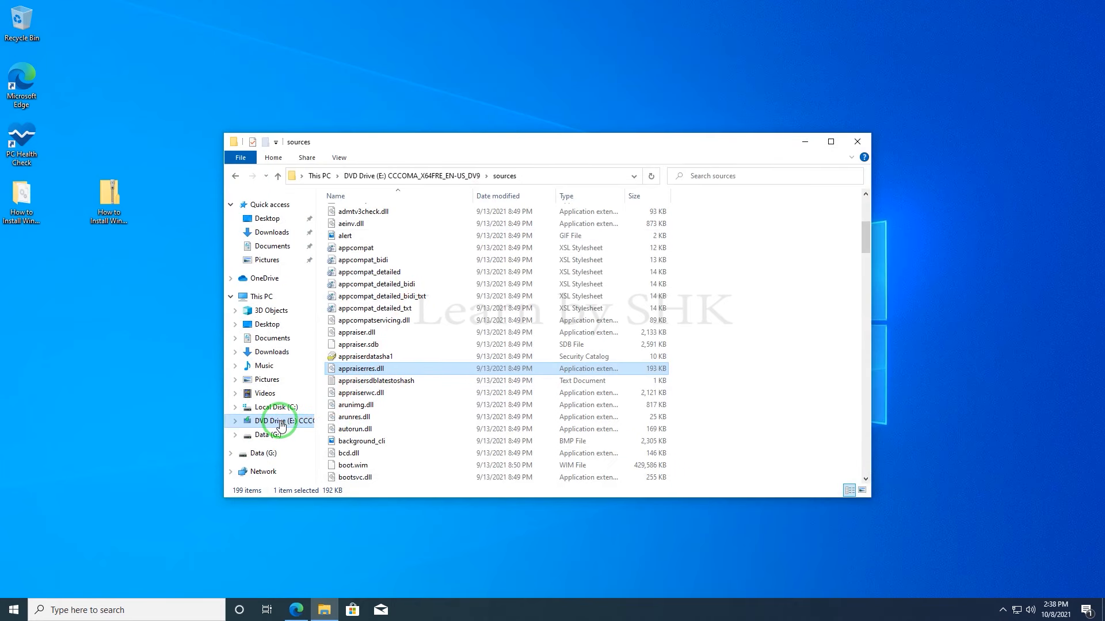
pyautogui.click(235, 176)
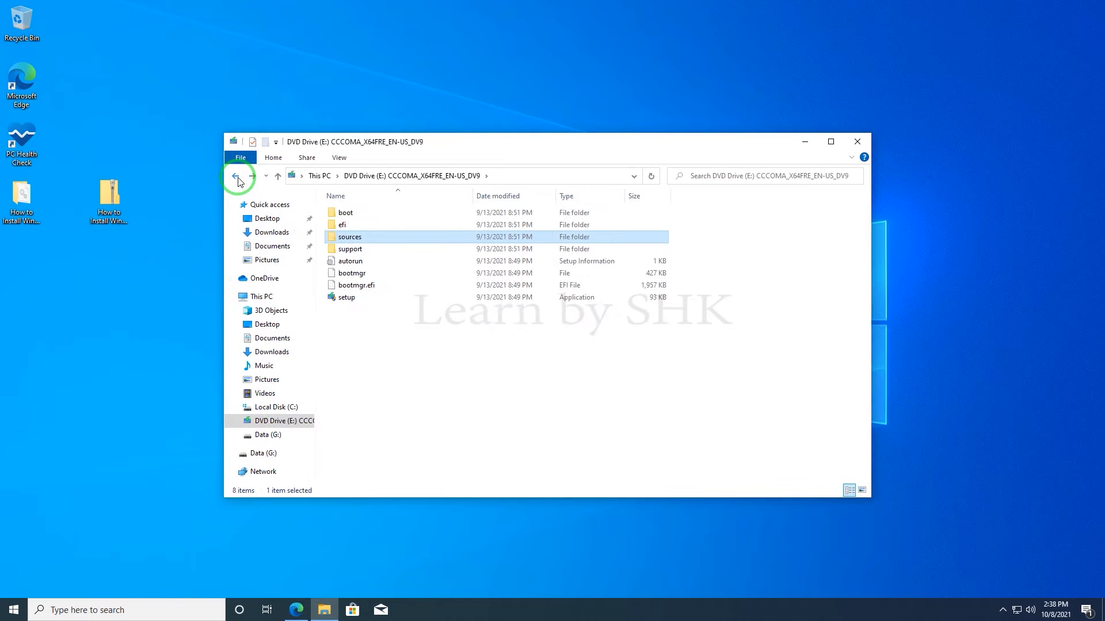
pyautogui.click(235, 176)
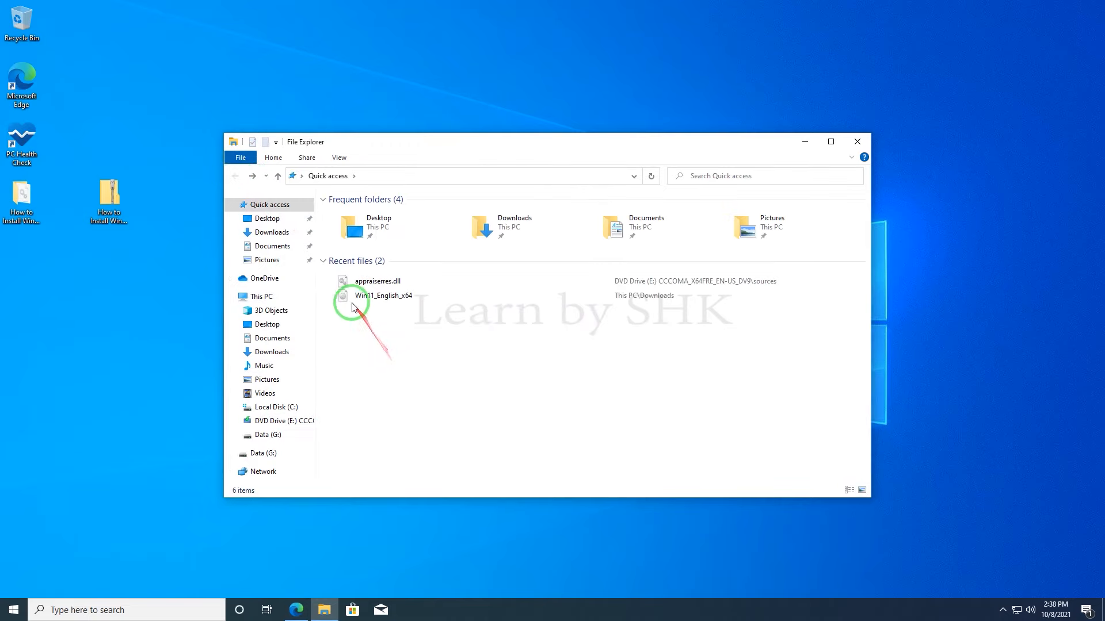
# Reopen appraiserres.dll from the DVD drive's sources folder with Notepad
pyautogui.rightClick(378, 374)
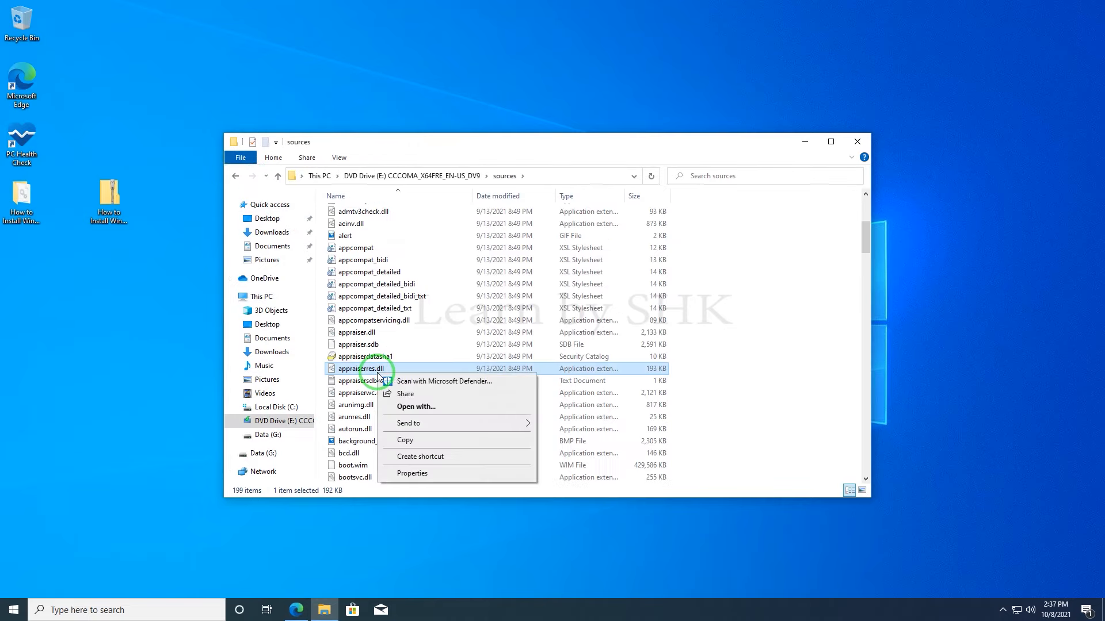
pyautogui.click(412, 407)
pyautogui.click(477, 266)
pyautogui.click(518, 205)
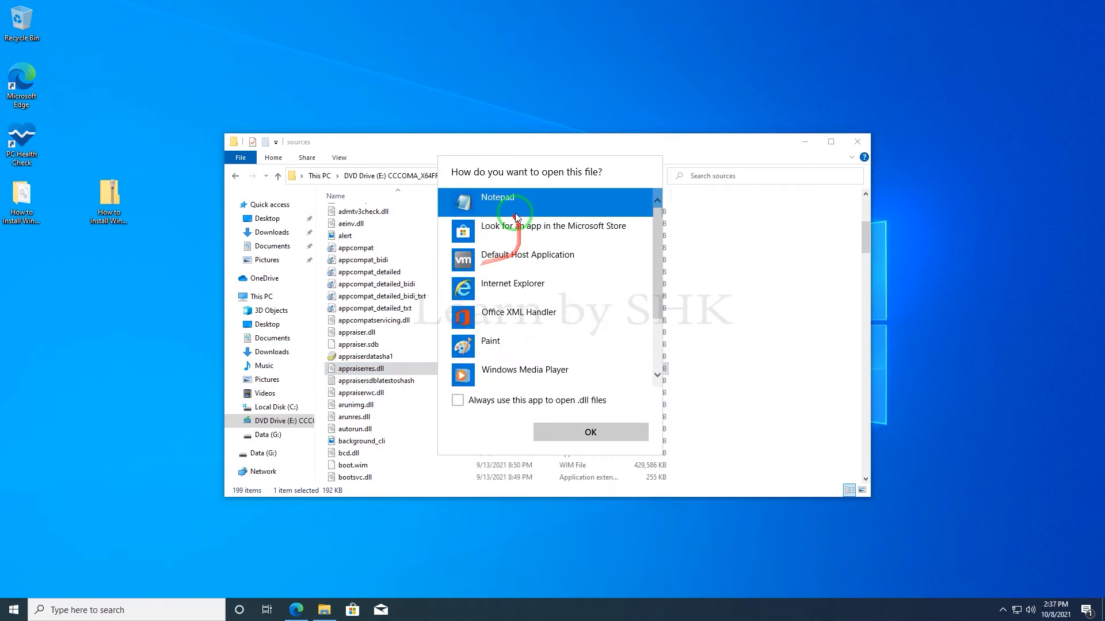
pyautogui.click(568, 436)
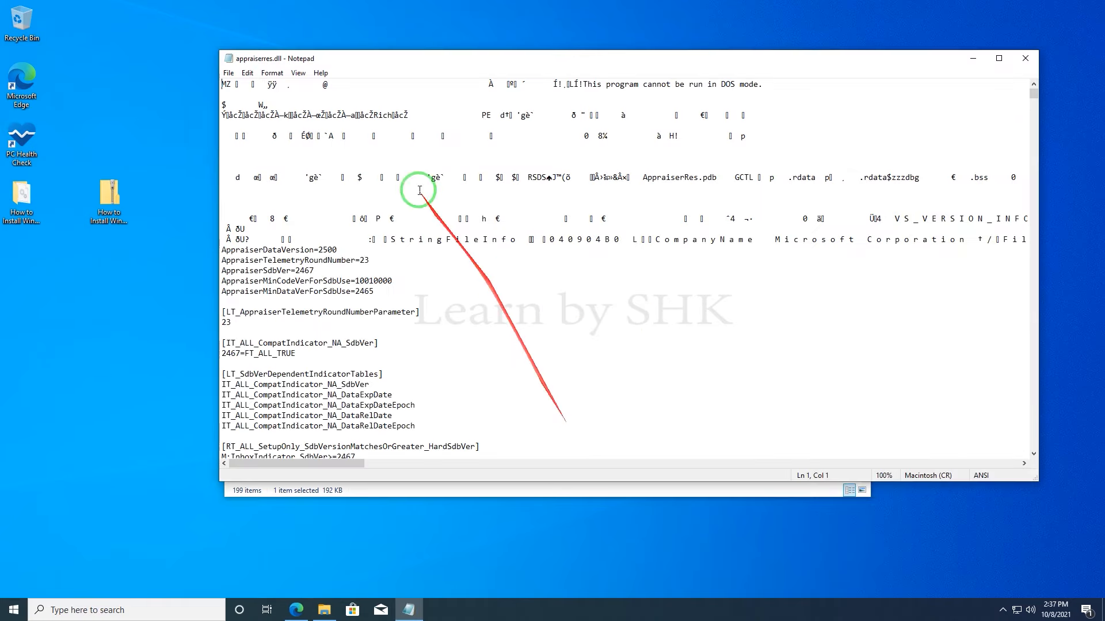
# Find "tpm" in appraiserres.dll, highlight the two TpmVersion asset type lines, go through the remaining matches, and close the search
pyautogui.click(229, 73)
pyautogui.click(247, 72)
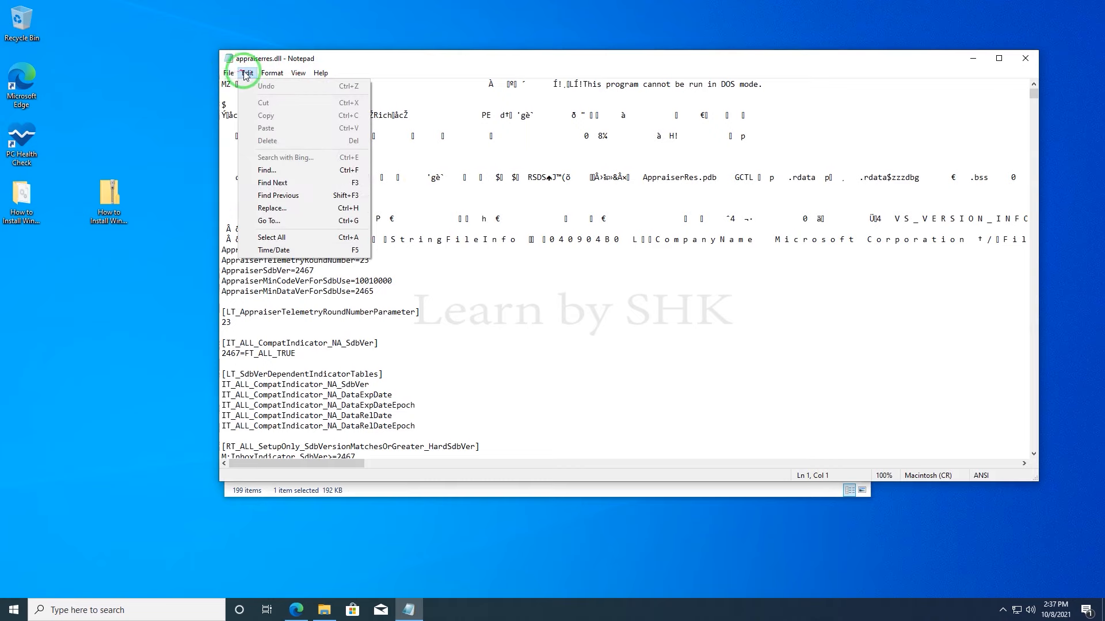
pyautogui.click(269, 171)
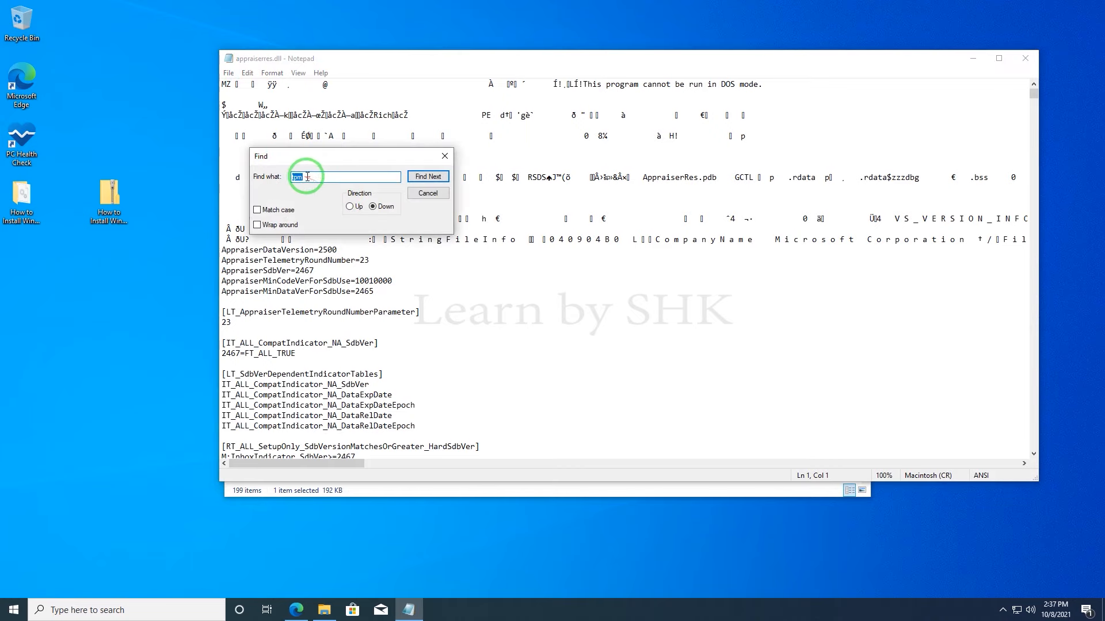
pyautogui.write('tpm')
pyautogui.click(426, 176)
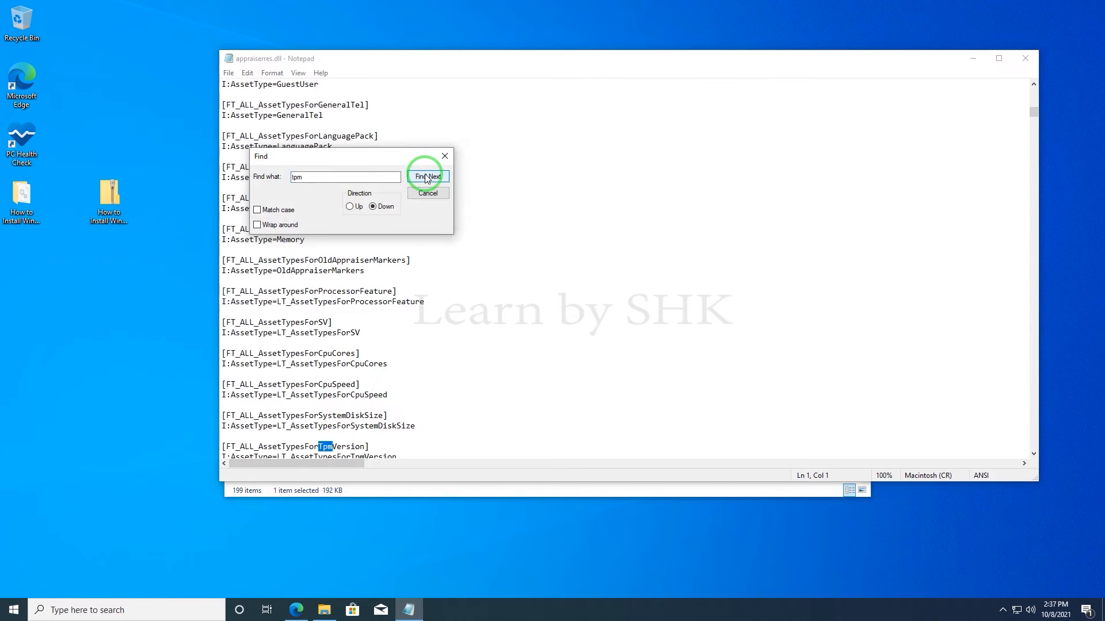
pyautogui.scroll(-2, 236, 429)
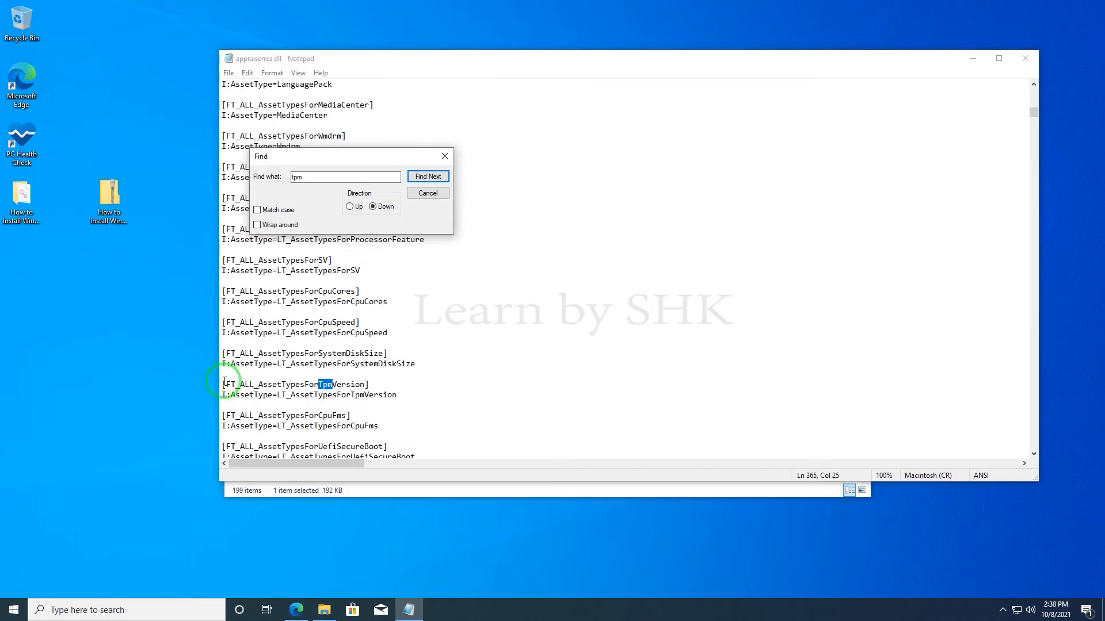
pyautogui.moveTo(224, 382); pyautogui.dragTo(407, 397)
pyautogui.click(427, 177)
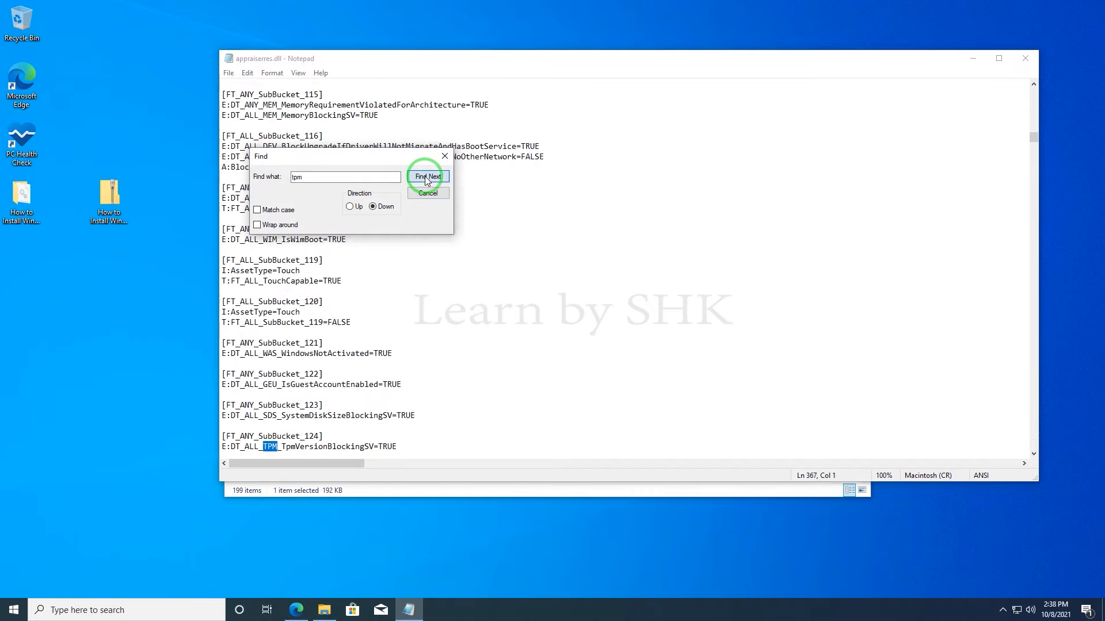
pyautogui.click(427, 178)
pyautogui.click(426, 178)
pyautogui.click(426, 178)
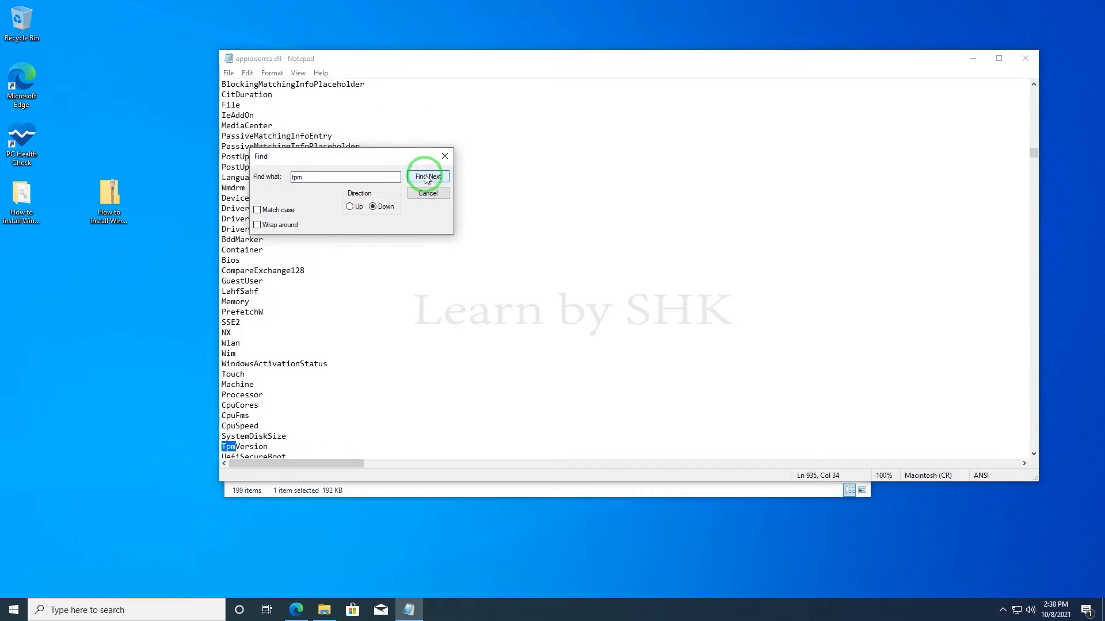
pyautogui.click(421, 179)
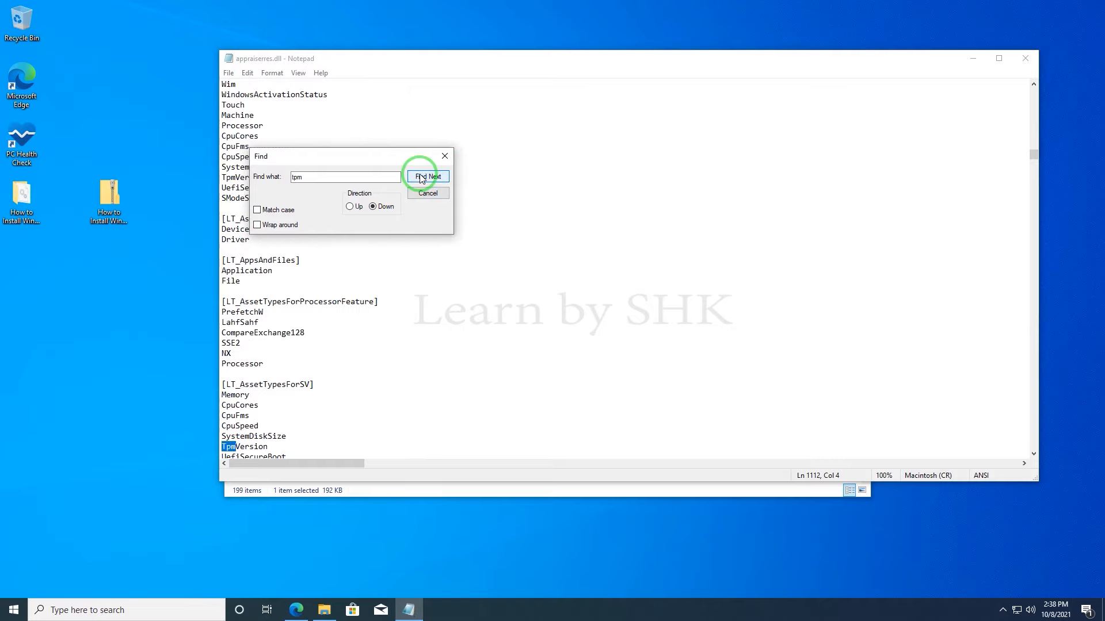
pyautogui.click(444, 157)
pyautogui.click(229, 73)
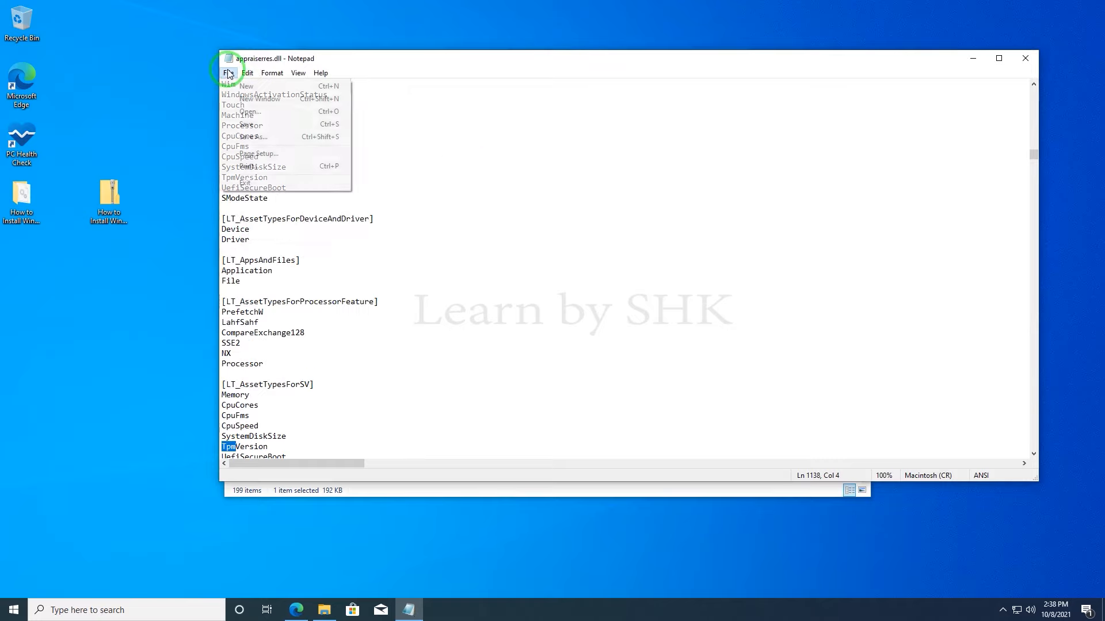
pyautogui.click(253, 137)
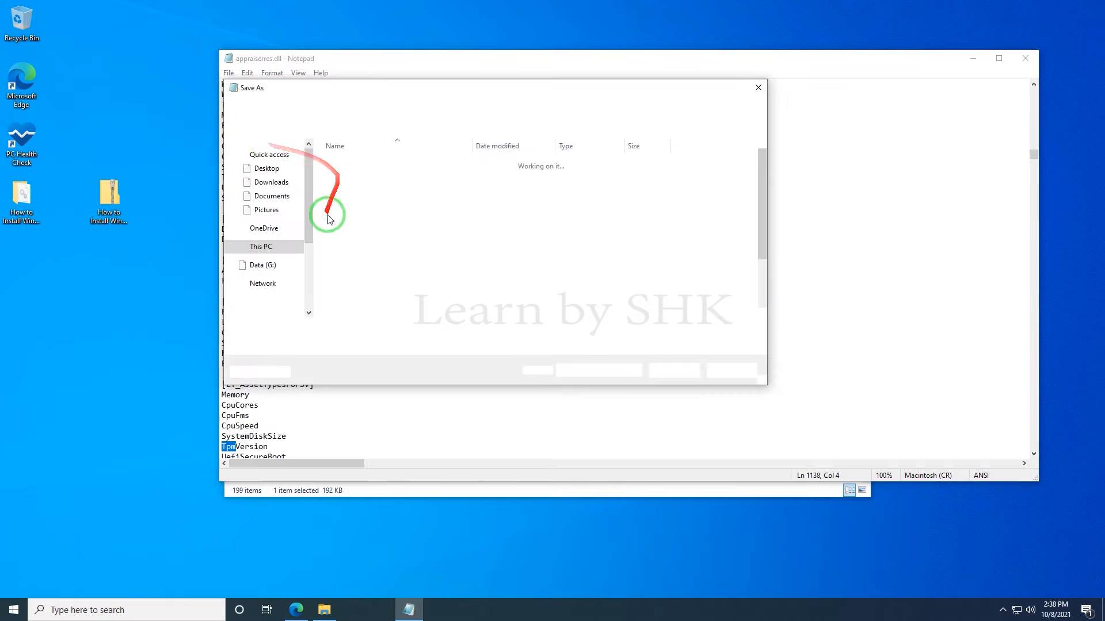
pyautogui.click(267, 179)
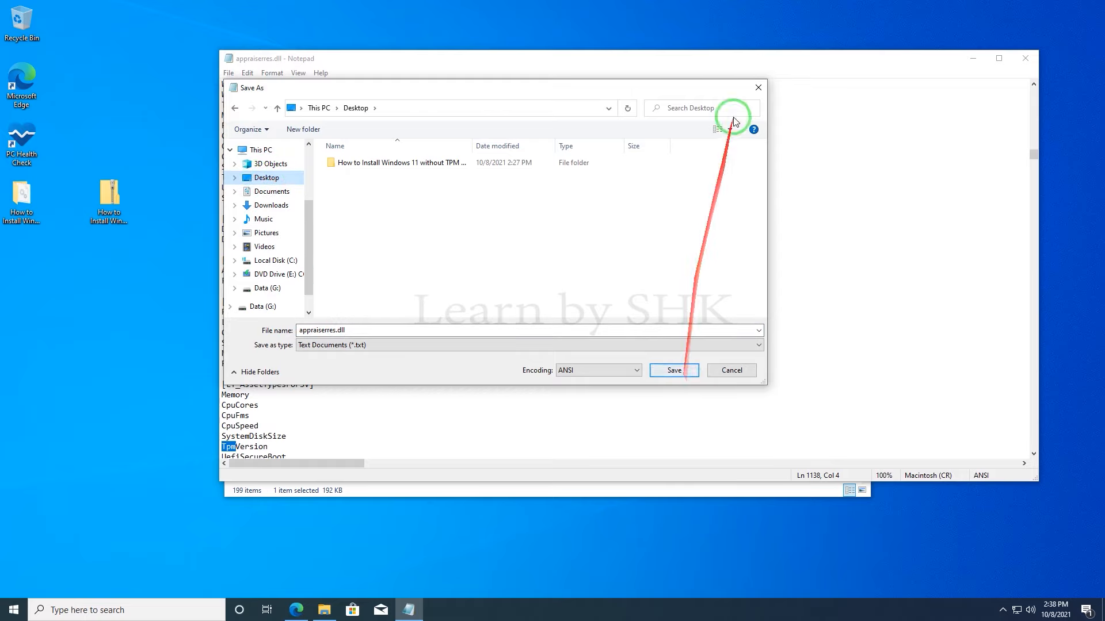
pyautogui.click(759, 88)
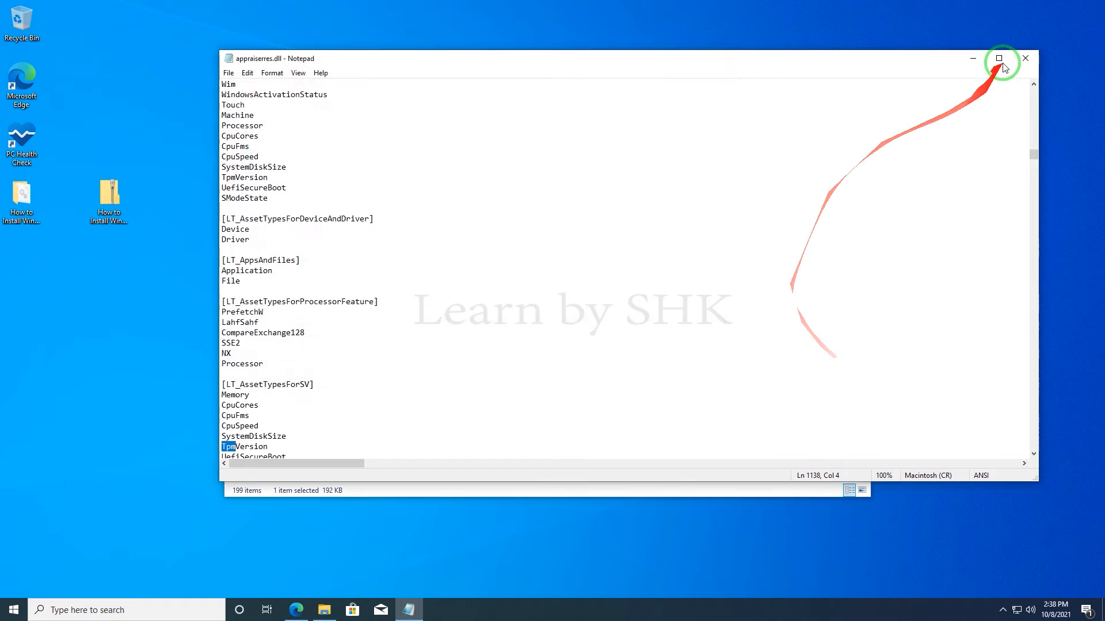
# Close appraiserres.dll in Notepad and go back out of the DVD drive's sources folder
pyautogui.click(1026, 57)
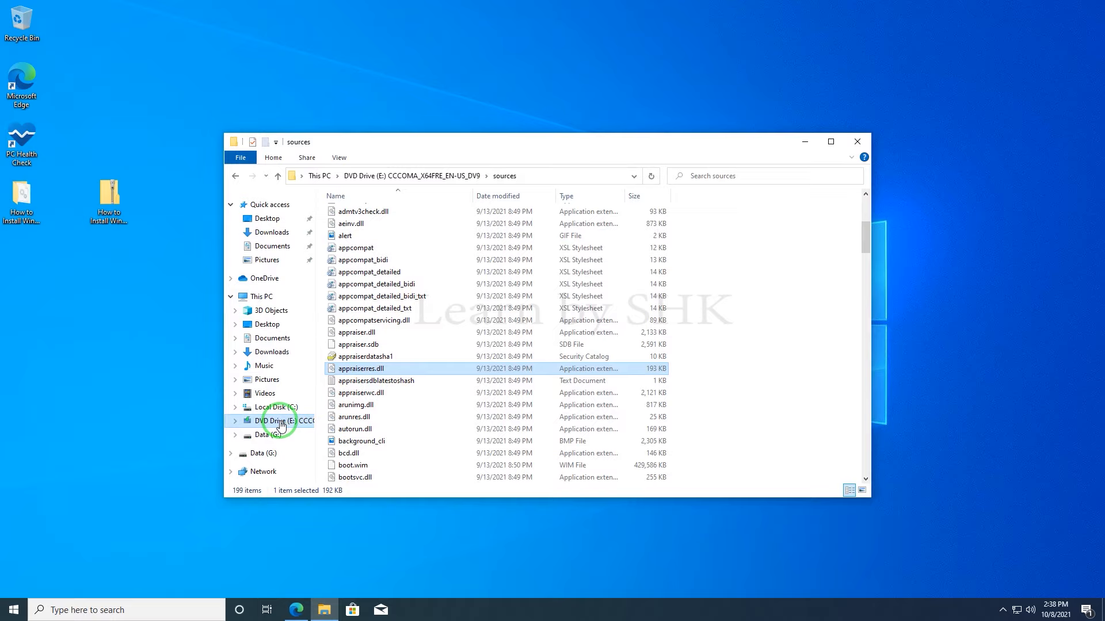
pyautogui.click(237, 176)
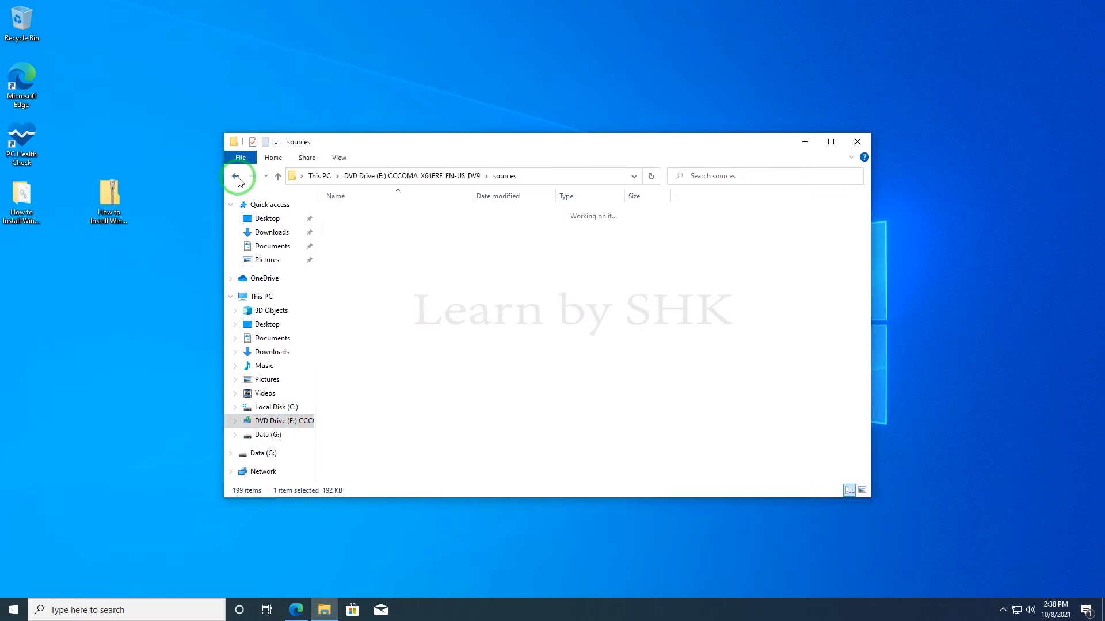
# Mount the Win11_English_x64 image from Downloads, select everything on it, and return to the Downloads folder
pyautogui.click(237, 176)
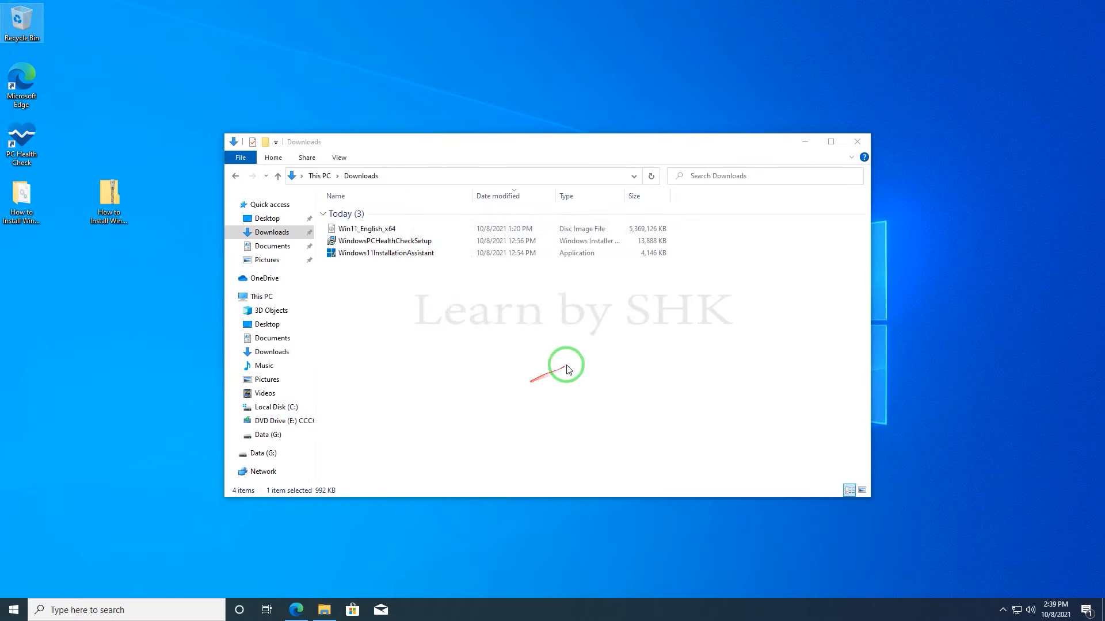
pyautogui.rightClick(374, 229)
pyautogui.click(403, 236)
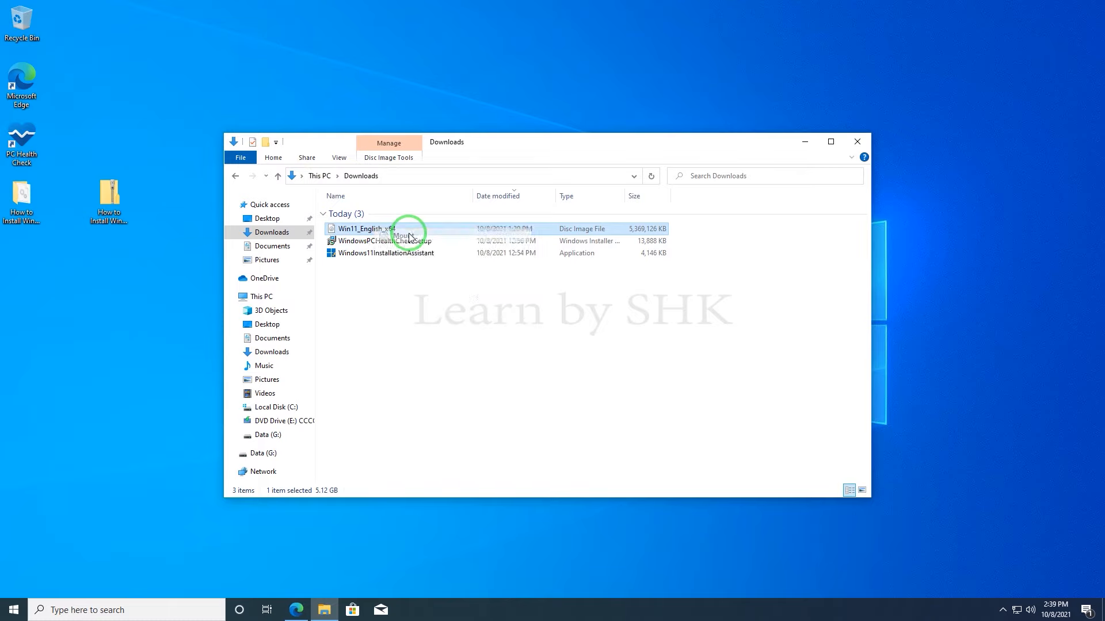
pyautogui.hotkey('ctrl', 'a')
pyautogui.click(236, 180)
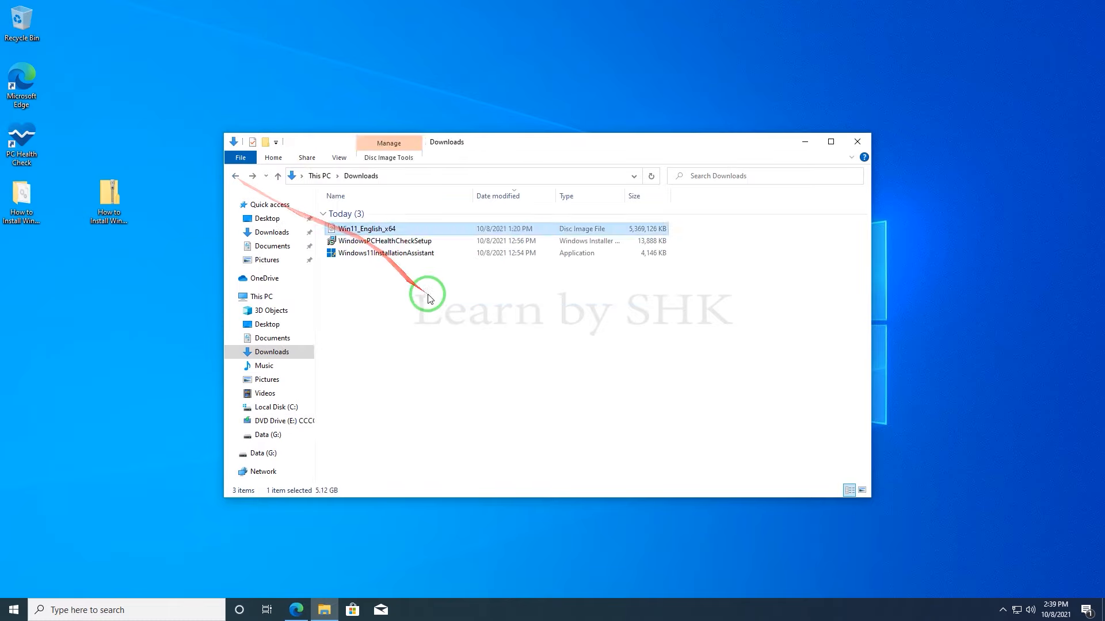
# Switch to Microsoft Edge and search the web for "winrar" in a new tab
pyautogui.click(296, 610)
pyautogui.hotkey('ctrl', 't')
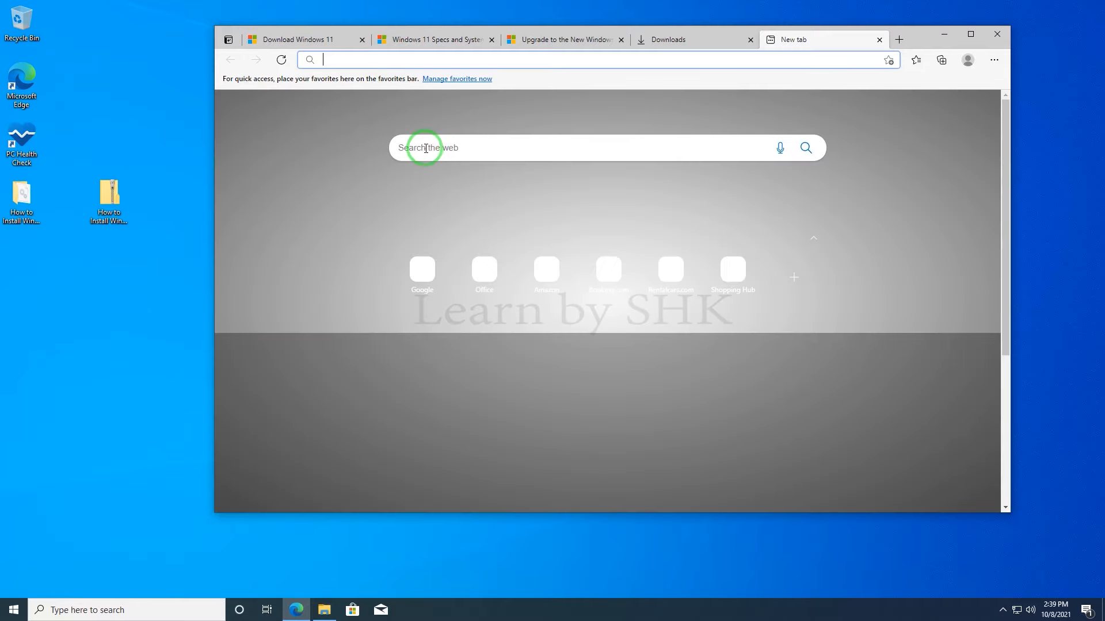
pyautogui.click(426, 148)
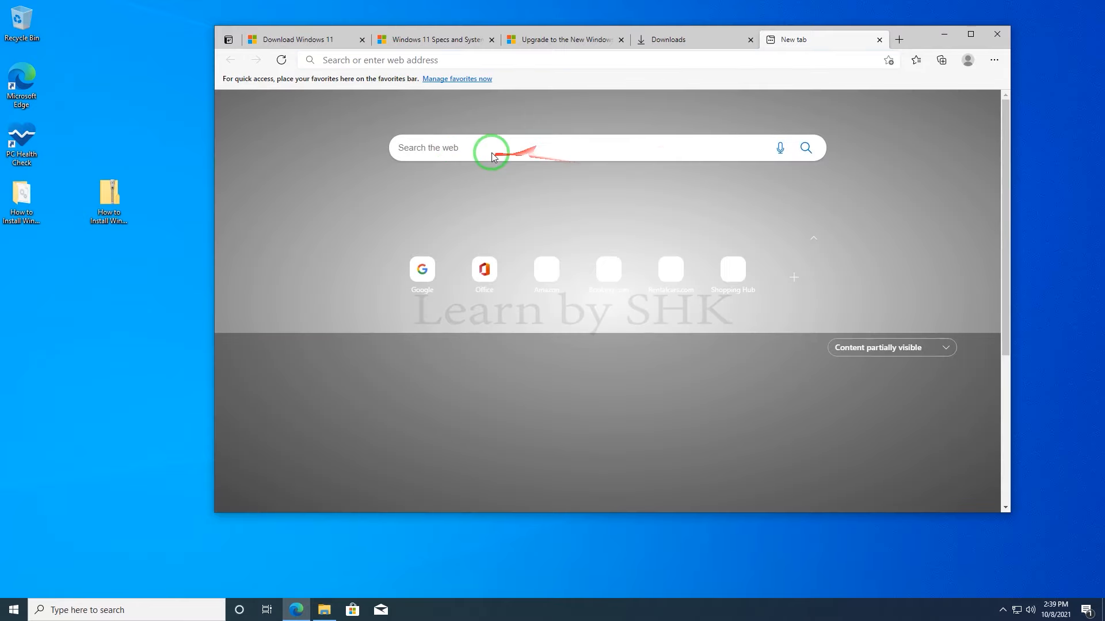
pyautogui.write('winrar')
pyautogui.press('Return')
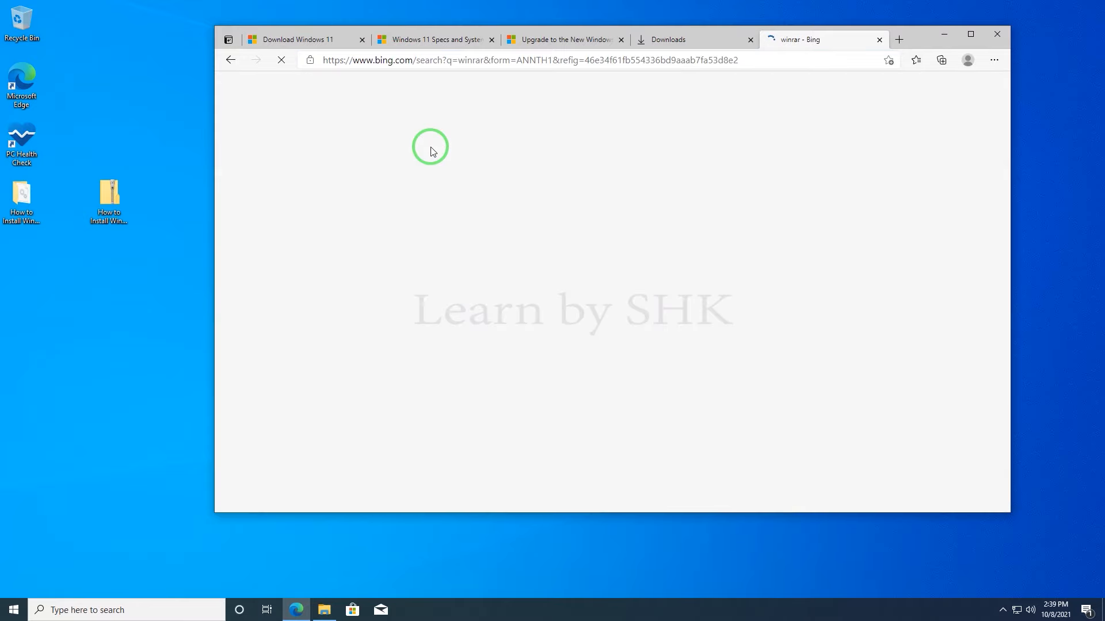
# Download WinRAR 6.02 English 64 bit from the official WinRAR download page and dismiss the installation guide overlay
pyautogui.click(361, 290)
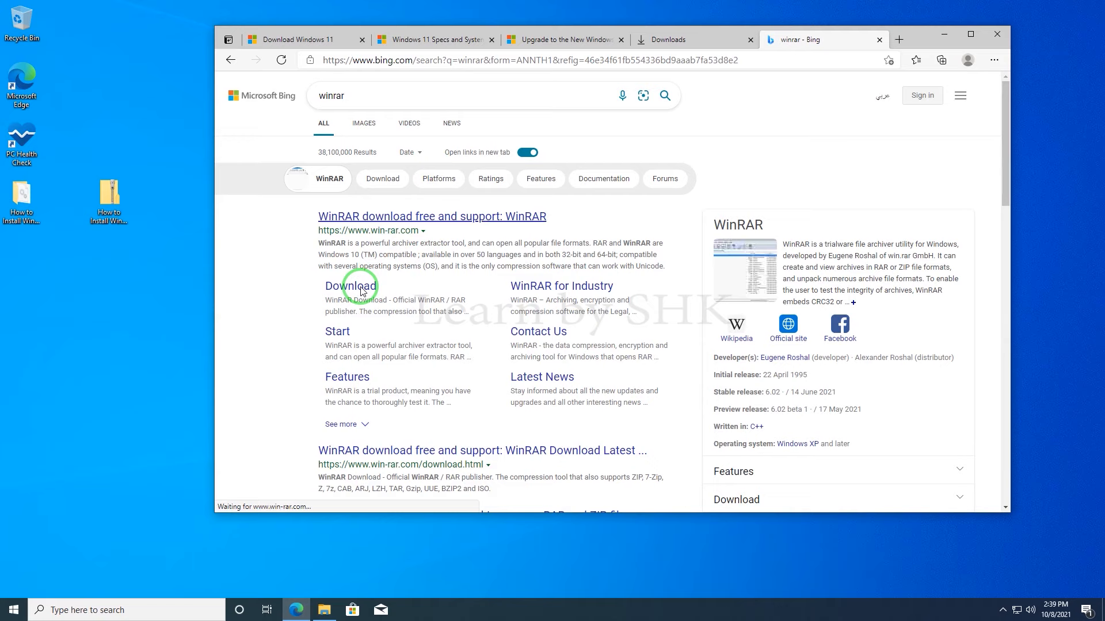
pyautogui.click(598, 256)
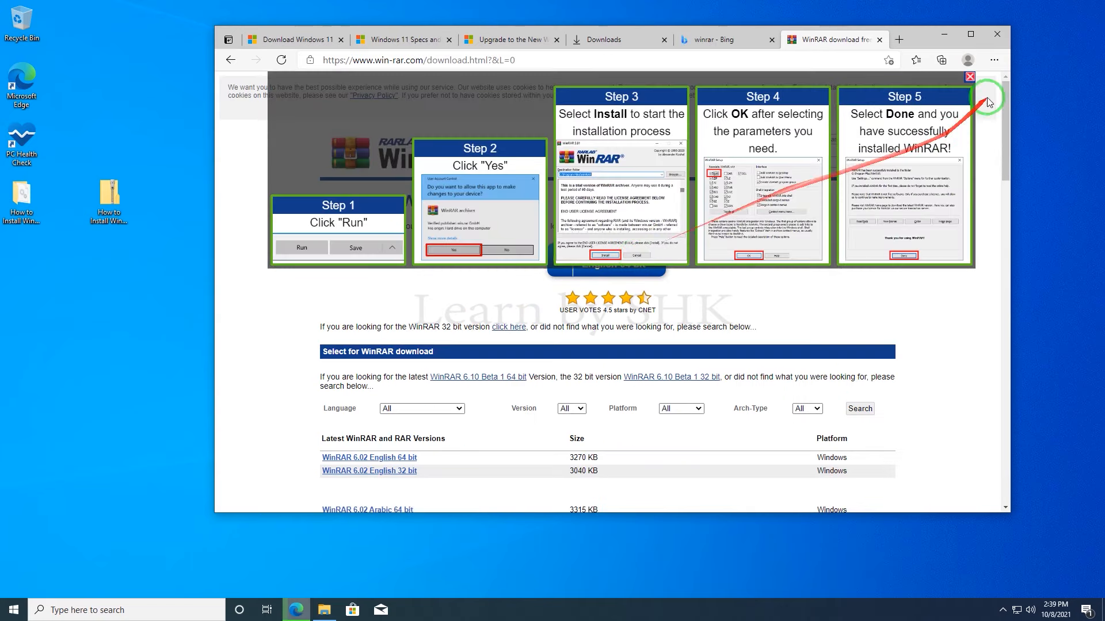
pyautogui.click(970, 76)
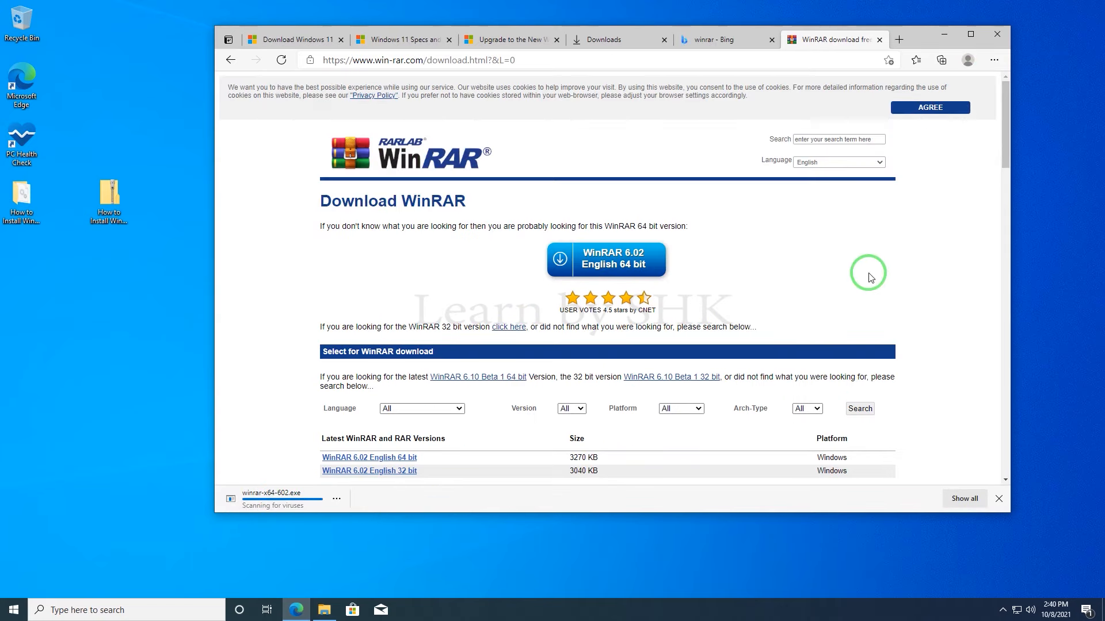
# Run the downloaded winrar-x64-602.exe with administrator permission, close the WinRAR web page, and move the browser window aside
pyautogui.click(286, 500)
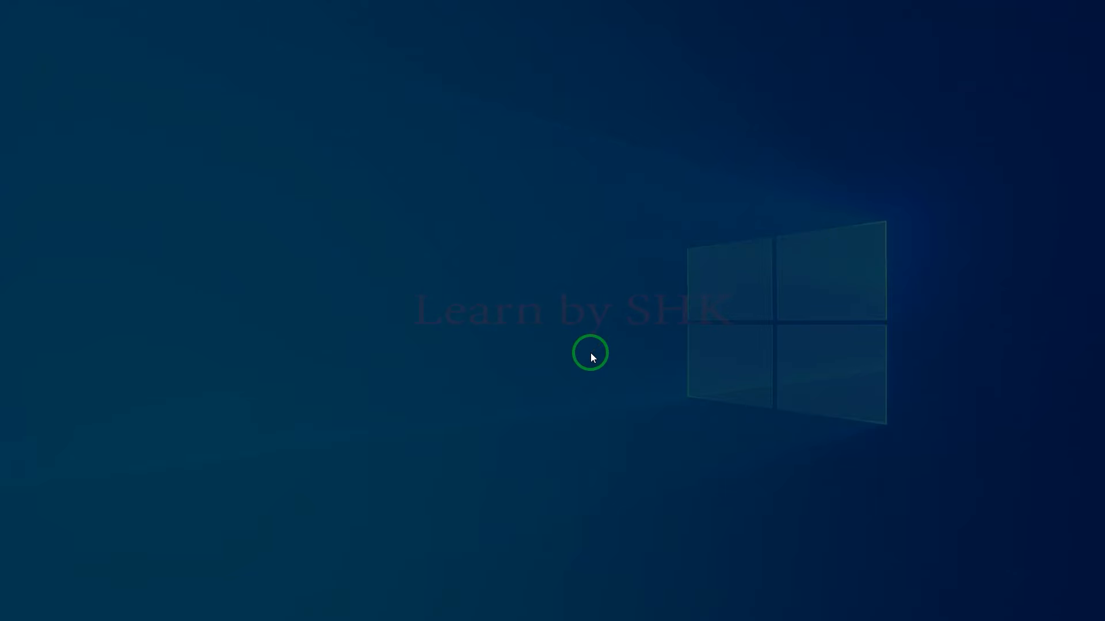
pyautogui.click(495, 380)
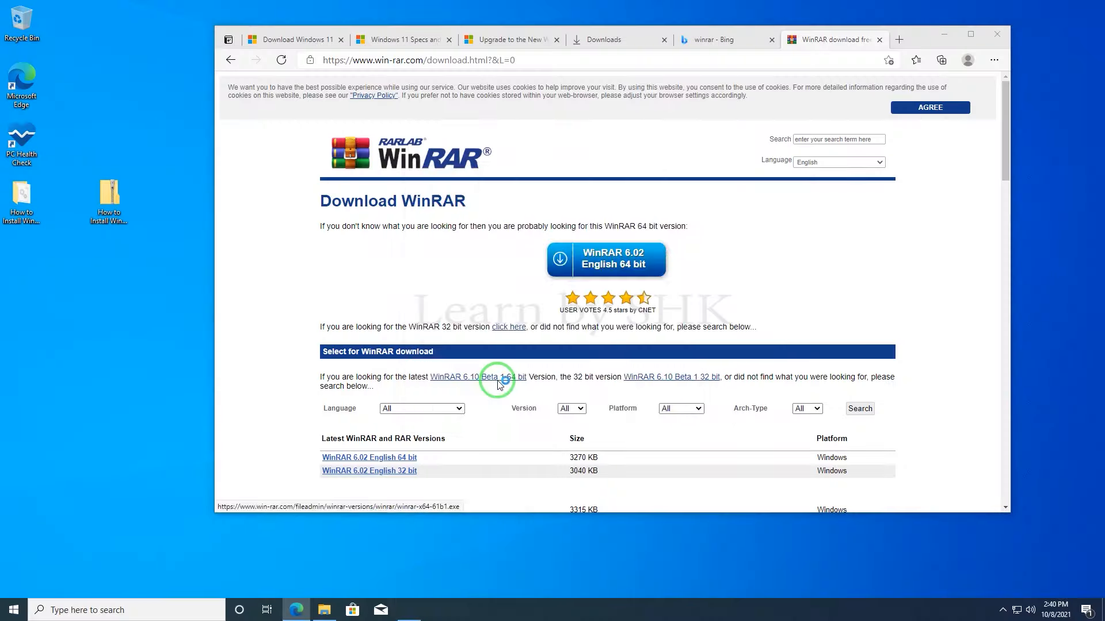
pyautogui.click(880, 38)
pyautogui.moveTo(919, 36); pyautogui.dragTo(545, 100)
pyautogui.click(675, 218)
# Install WinRAR with the default file associations and shell integration, finish the setup, and close the WinRAR shortcuts folder
pyautogui.click(516, 418)
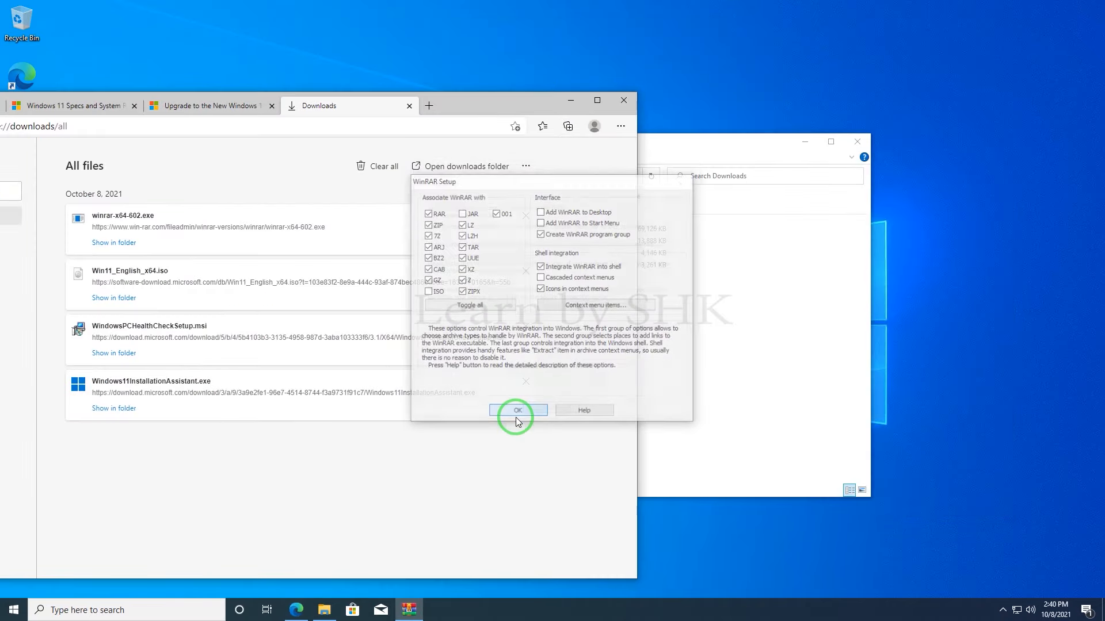
pyautogui.click(516, 417)
pyautogui.click(548, 146)
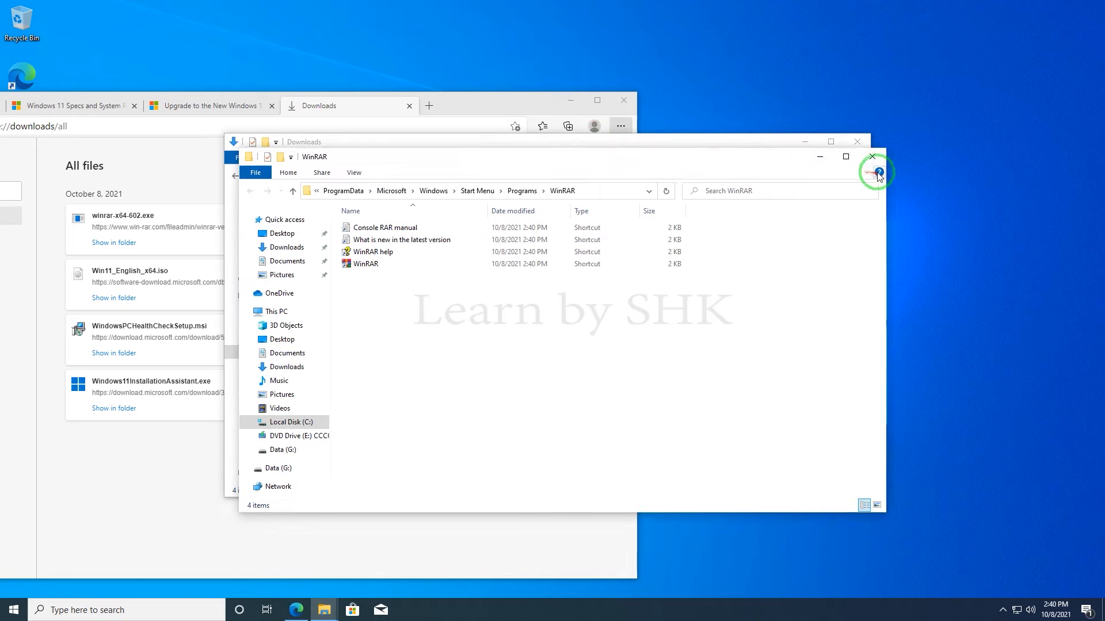
pyautogui.click(857, 142)
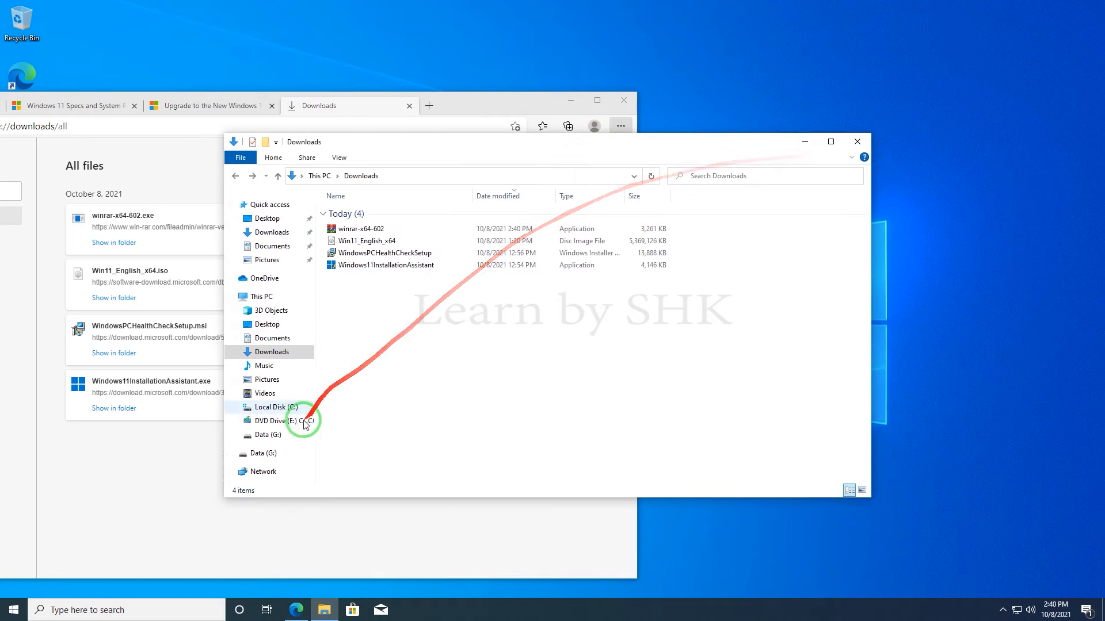
# Create a new folder named "Win 11" on the Data (G:) drive
pyautogui.click(268, 454)
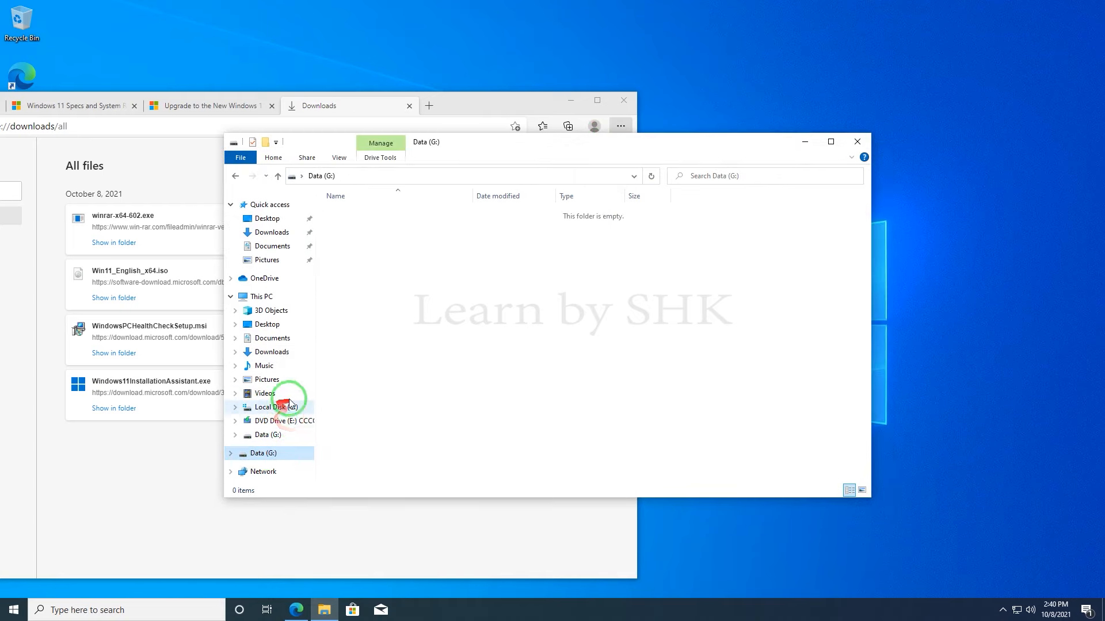
pyautogui.rightClick(387, 284)
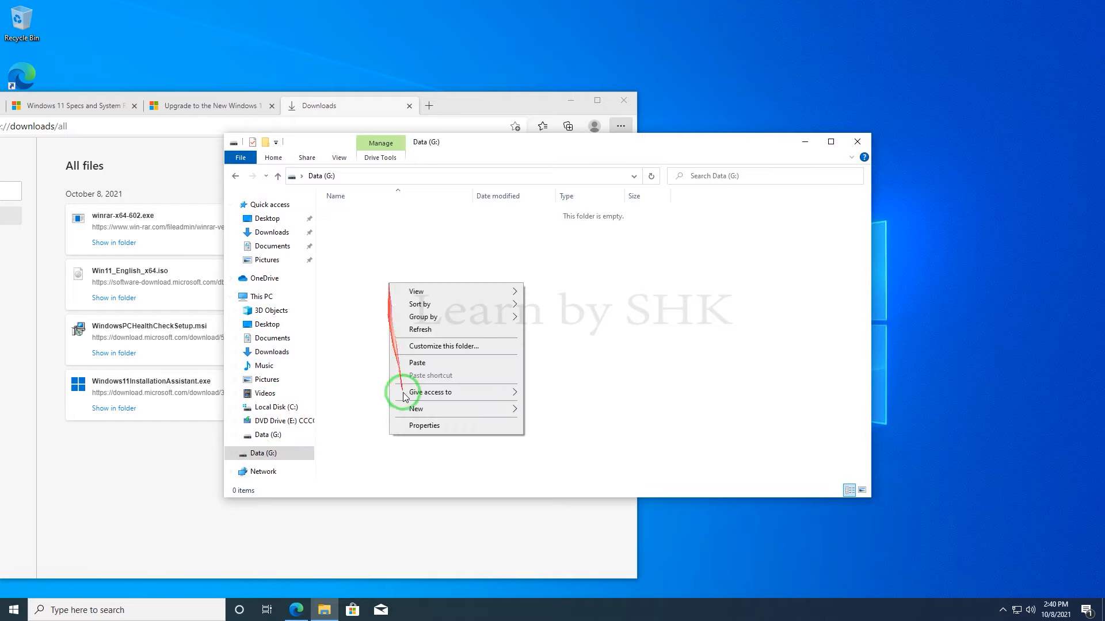
pyautogui.moveTo(451, 409)
pyautogui.click(548, 414)
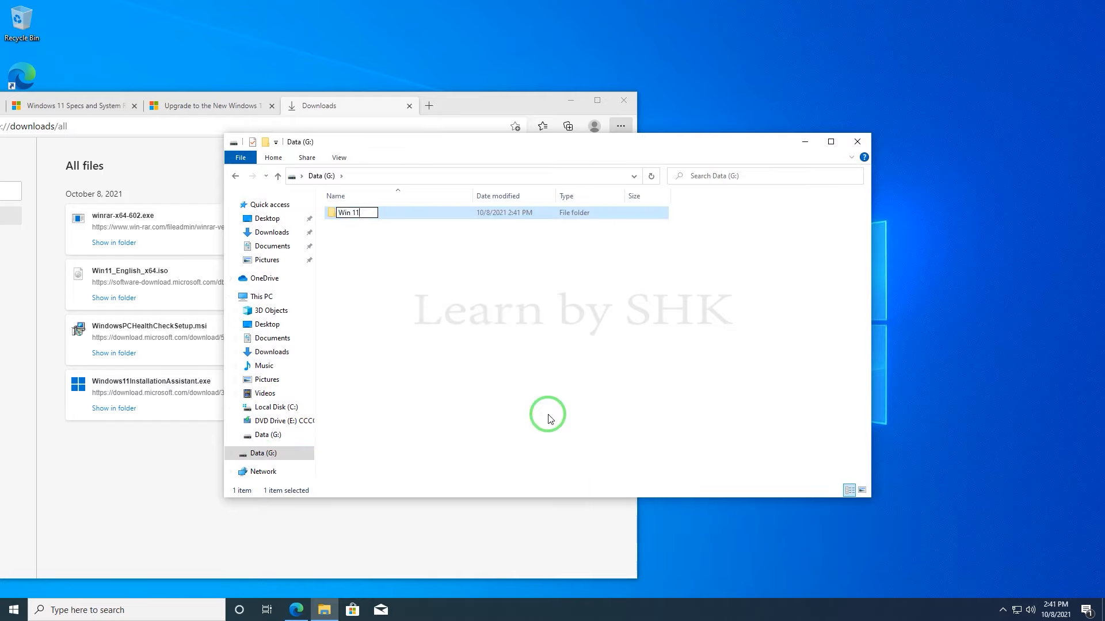
pyautogui.click(548, 419)
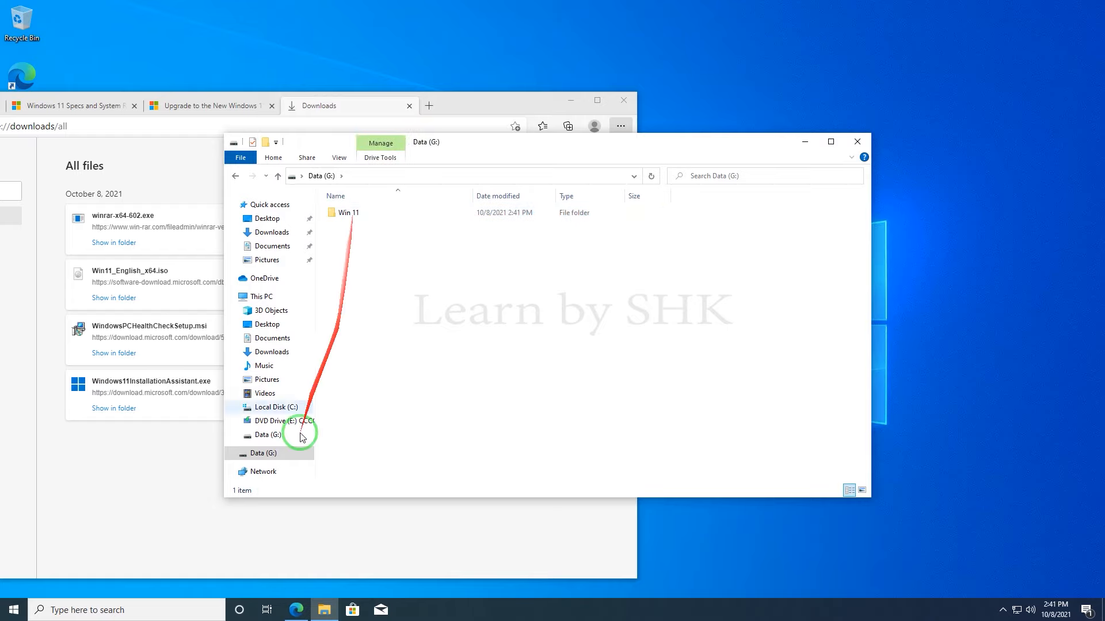
# Start extracting Win11_English_x64 from Downloads with WinRAR into the Win 11 folder on Data (G:)
pyautogui.click(278, 353)
pyautogui.click(368, 243)
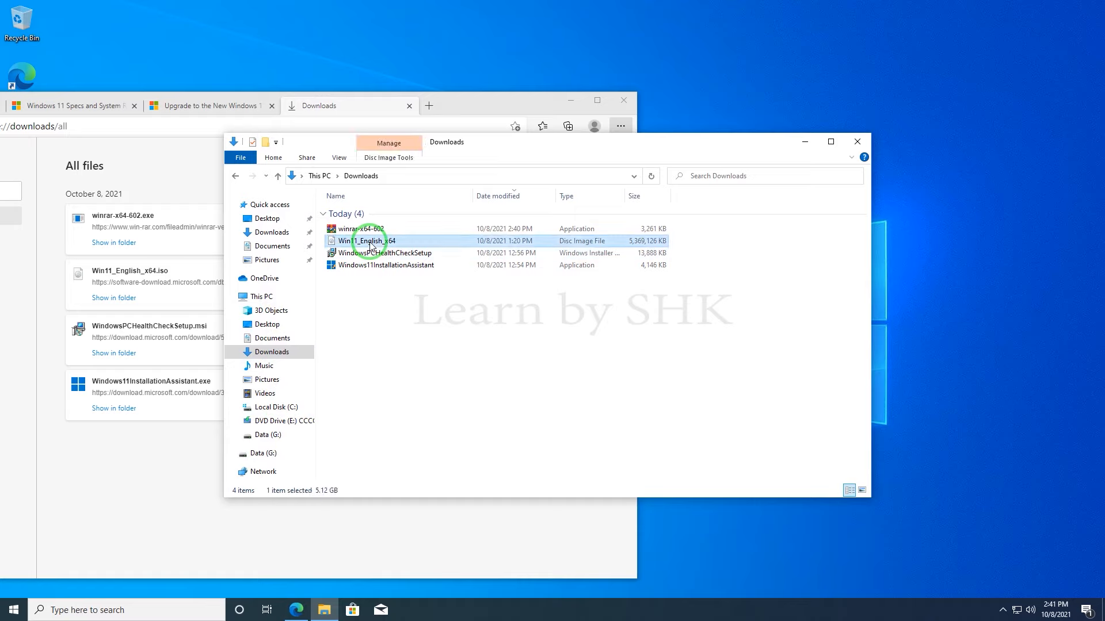
pyautogui.rightClick(371, 245)
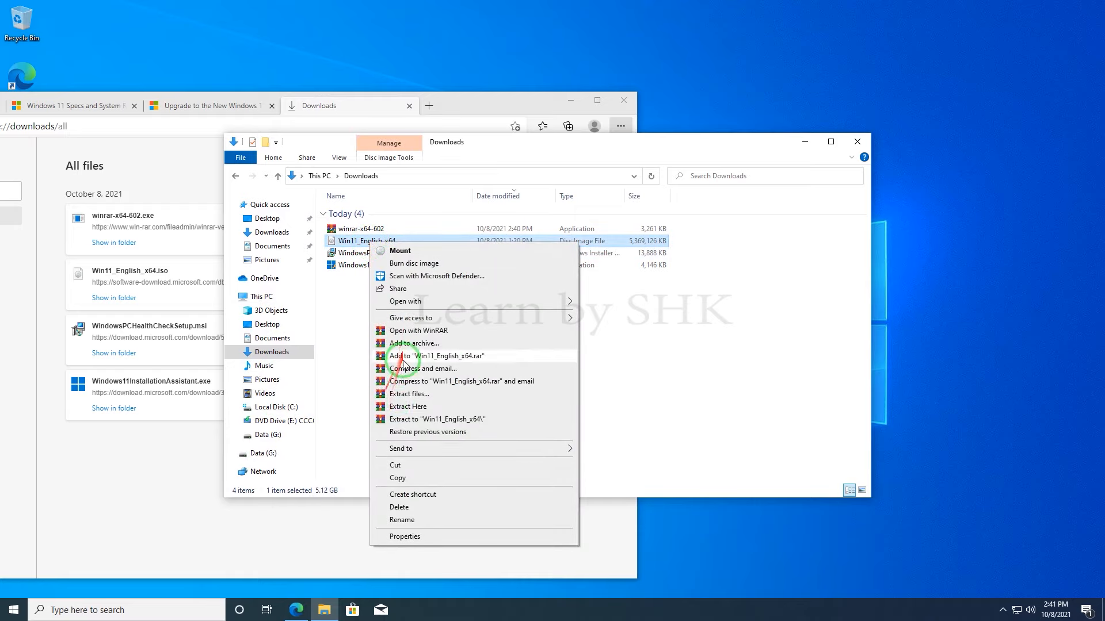
pyautogui.click(409, 394)
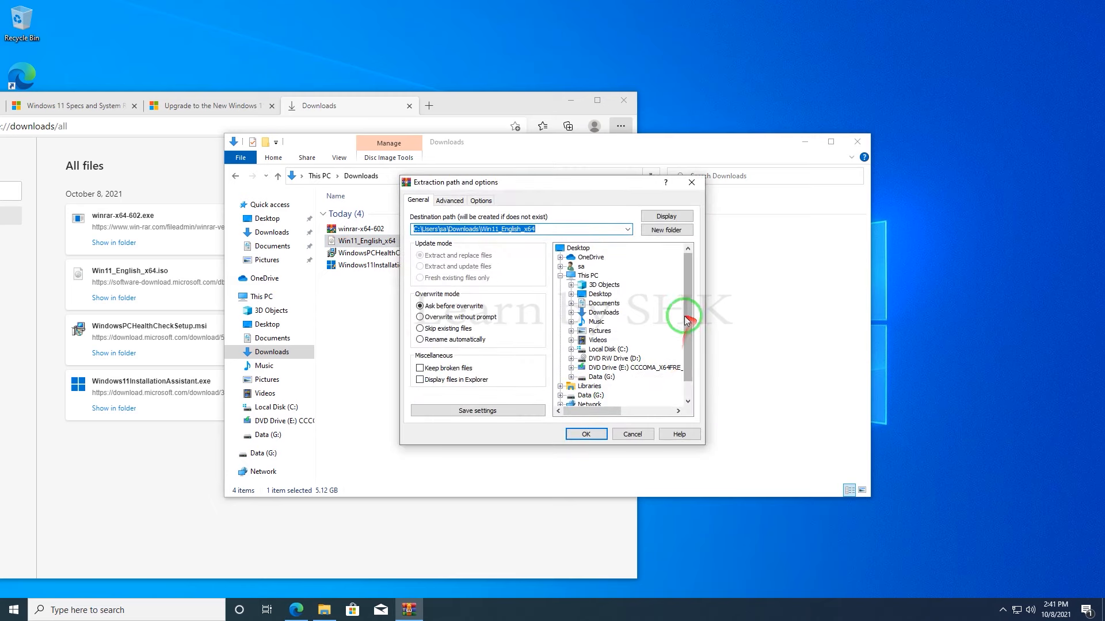
pyautogui.click(559, 396)
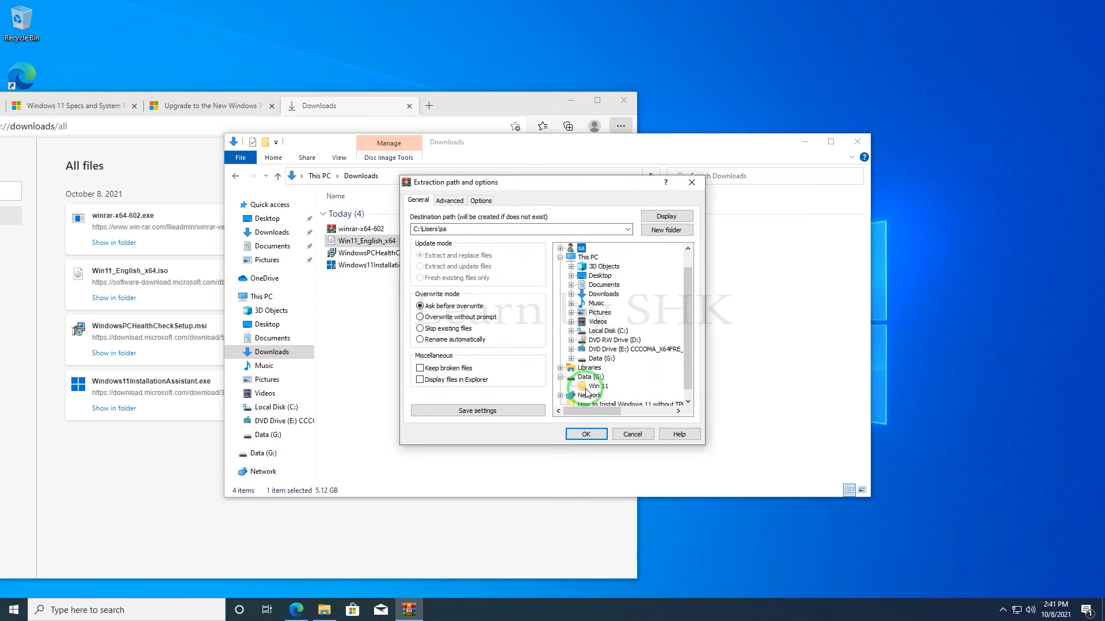
pyautogui.click(586, 435)
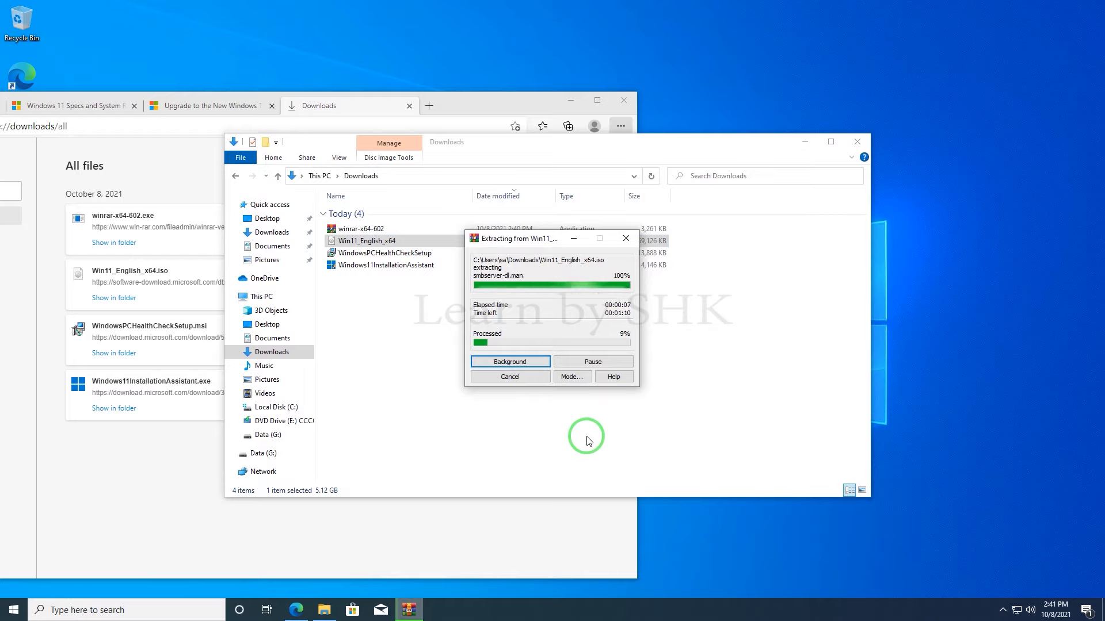
# Run the WinRAR extraction of Win11_English_x64 again with the Win 11 folder on Data (G:) as destination
pyautogui.rightClick(370, 243)
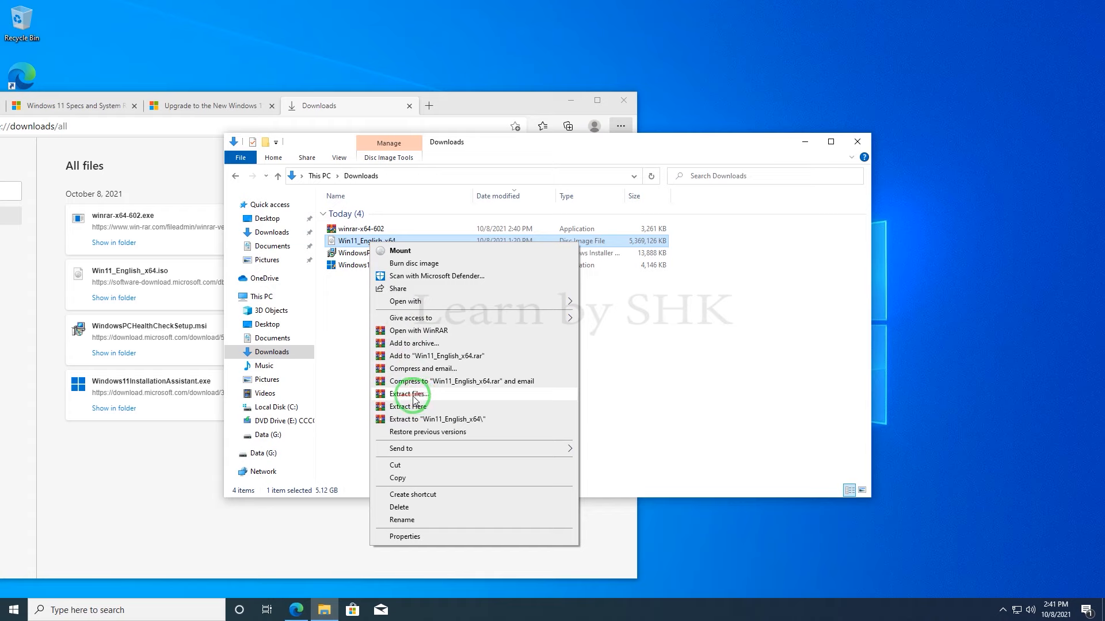
pyautogui.click(418, 396)
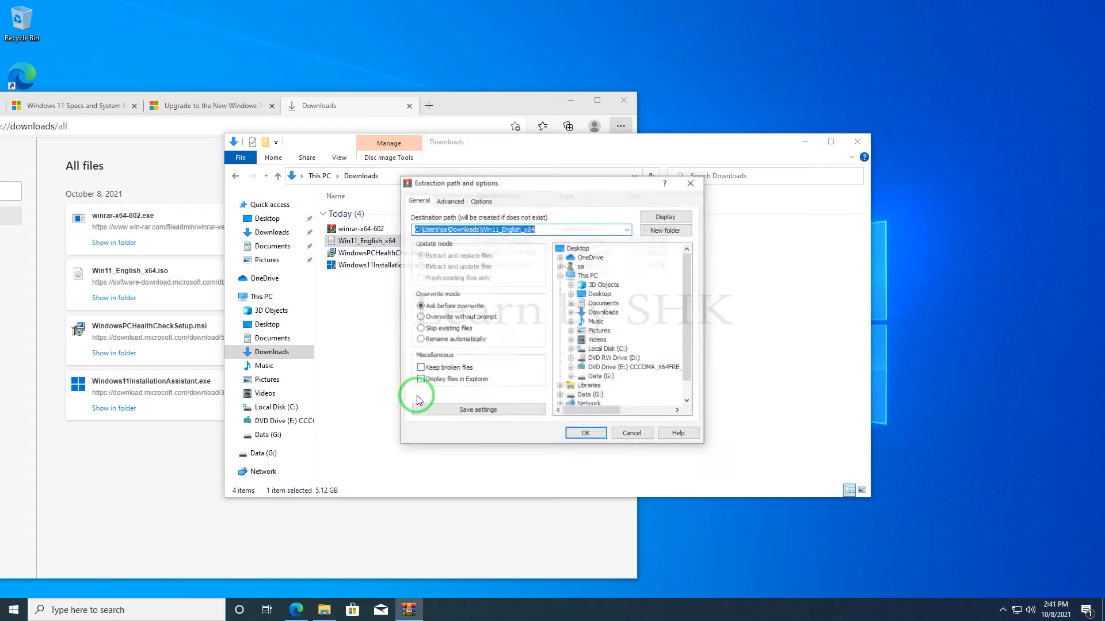
pyautogui.scroll(-1, 610, 382)
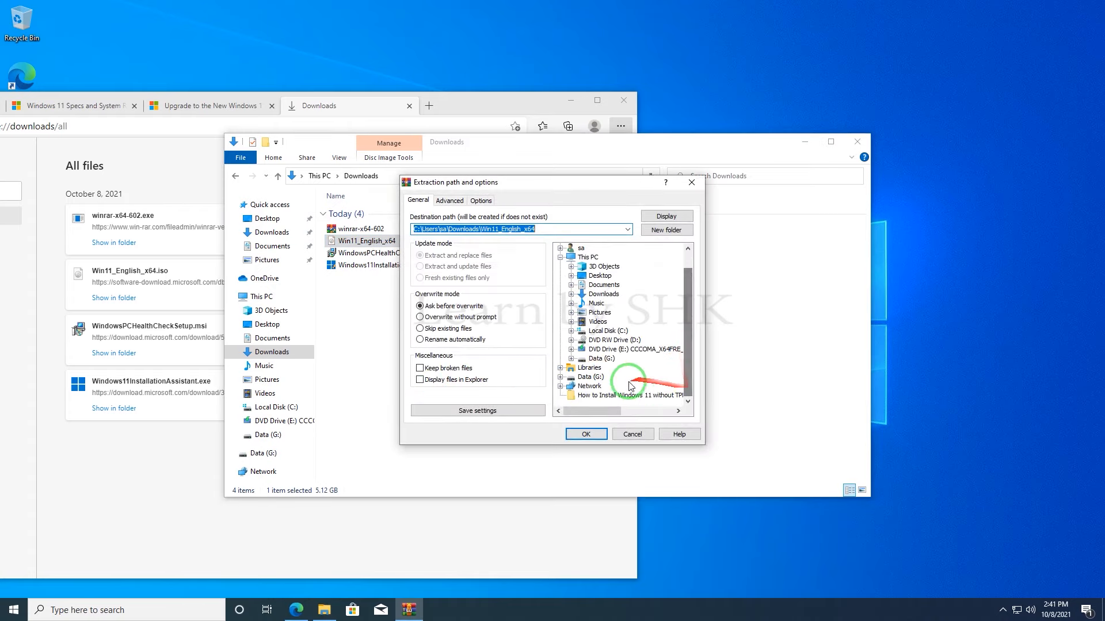
pyautogui.click(561, 378)
pyautogui.click(587, 436)
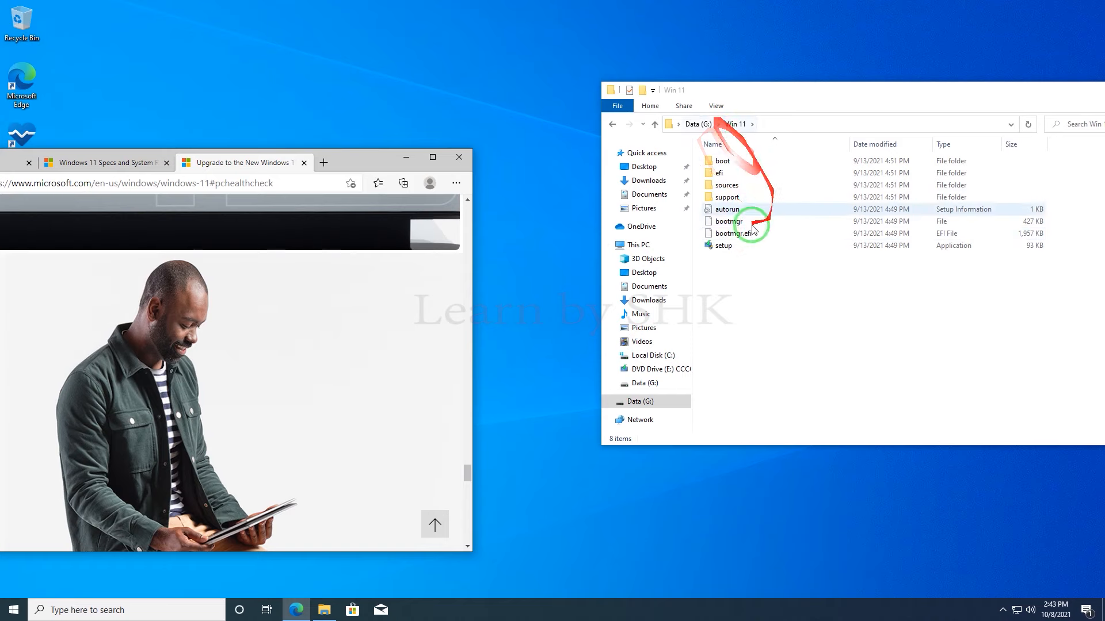
# Open the sources folder inside Win 11, minimize the browser, and open the desktop folder containing the supplied appraiserres.dll
pyautogui.click(724, 185)
pyautogui.doubleClick(724, 185)
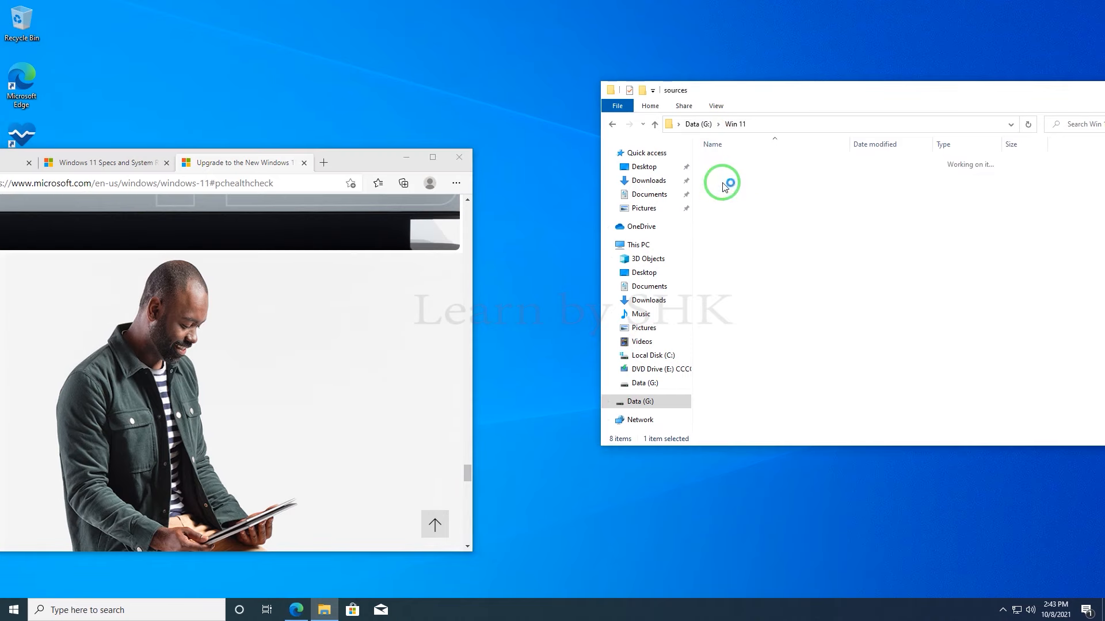
pyautogui.click(405, 162)
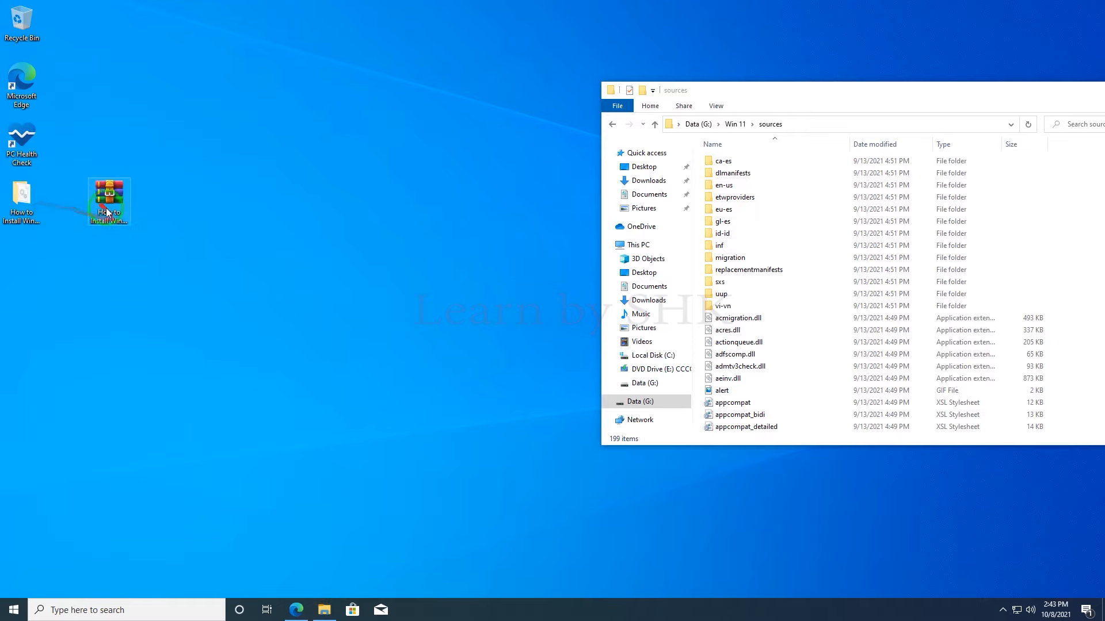
pyautogui.click(27, 228)
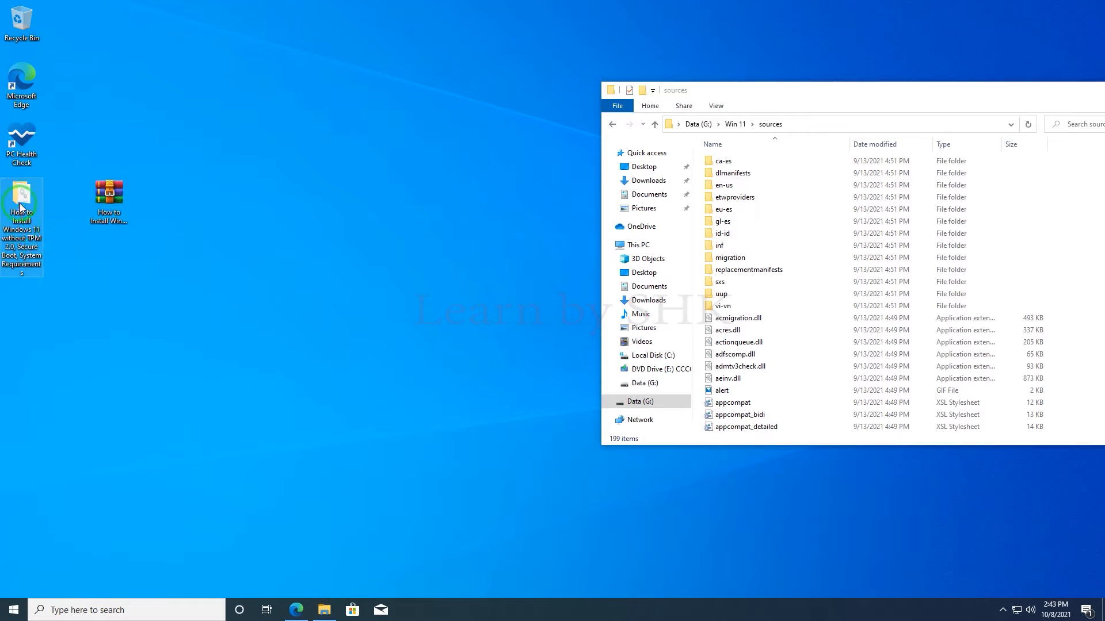
pyautogui.doubleClick(20, 207)
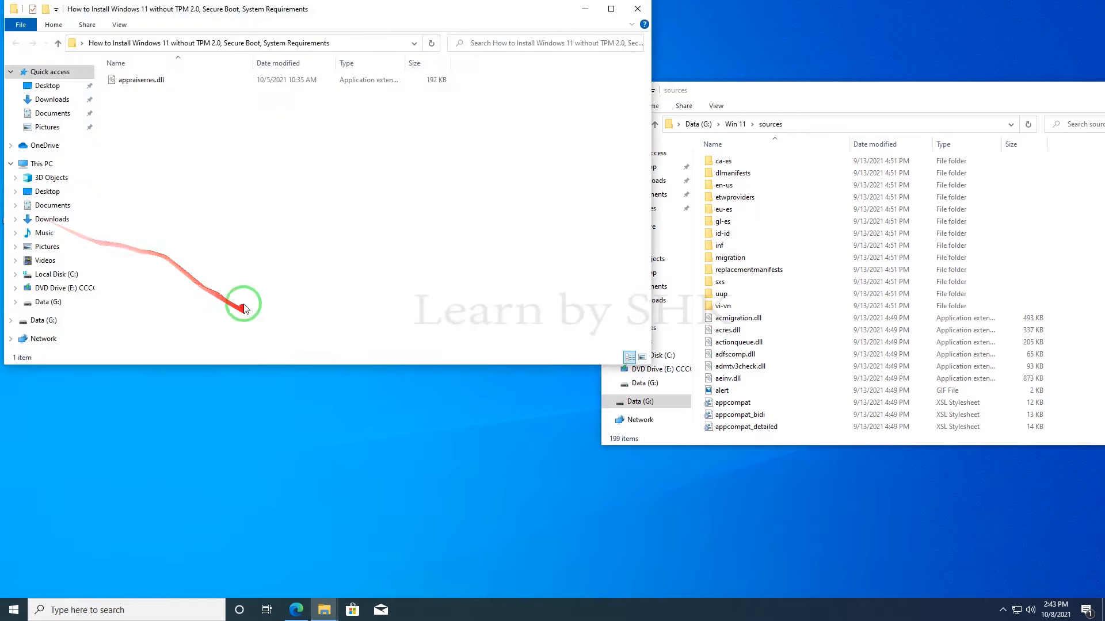
# Copy the supplied appraiserres.dll into the Win 11 sources folder, replacing the existing file, and close the supplied file's folder window
pyautogui.moveTo(141, 80); pyautogui.dragTo(1082, 382)
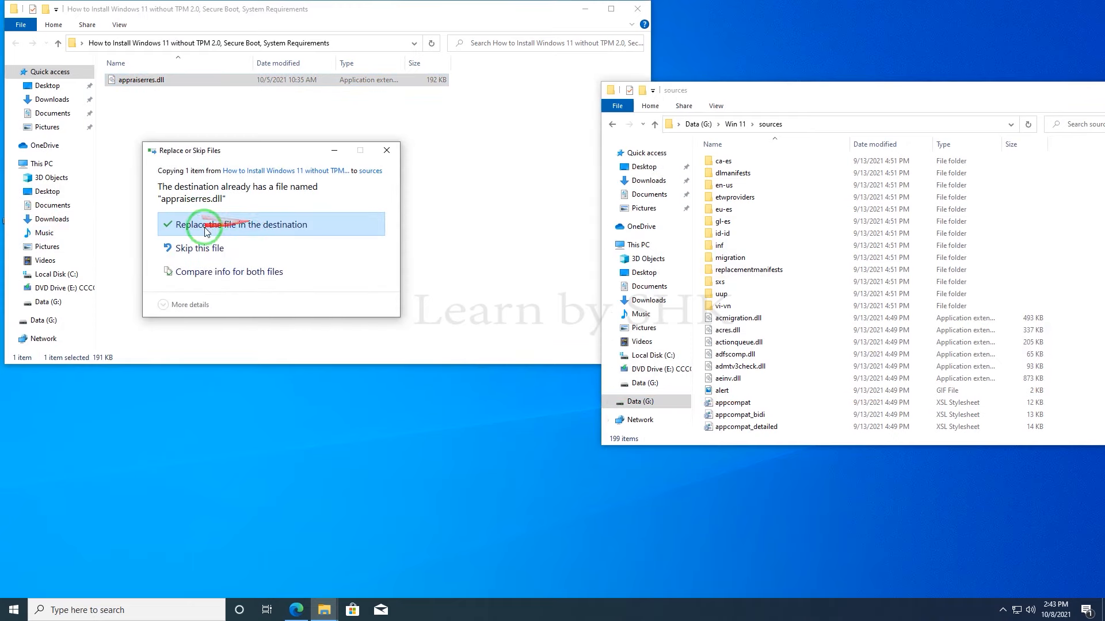
pyautogui.click(256, 227)
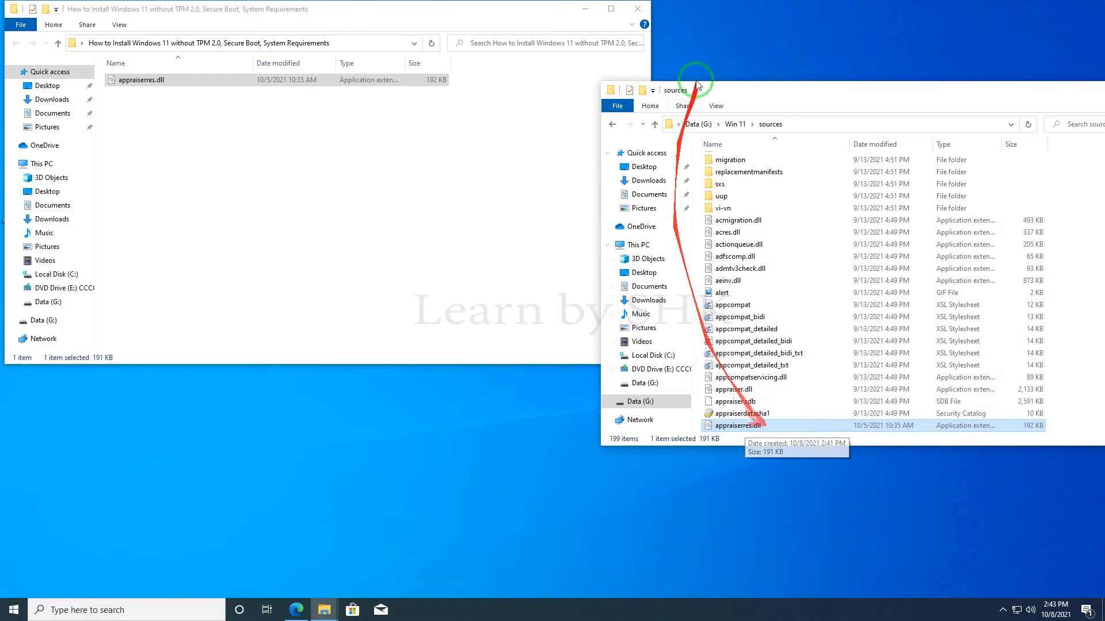
pyautogui.click(637, 9)
pyautogui.moveTo(762, 93); pyautogui.dragTo(463, 78)
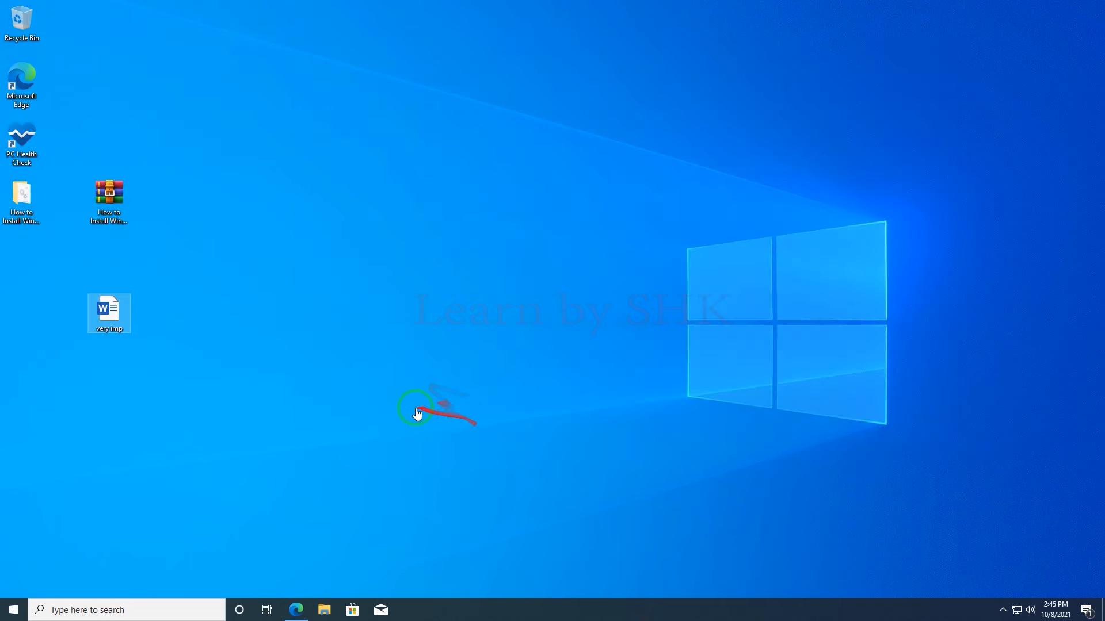
pyautogui.click(516, 234)
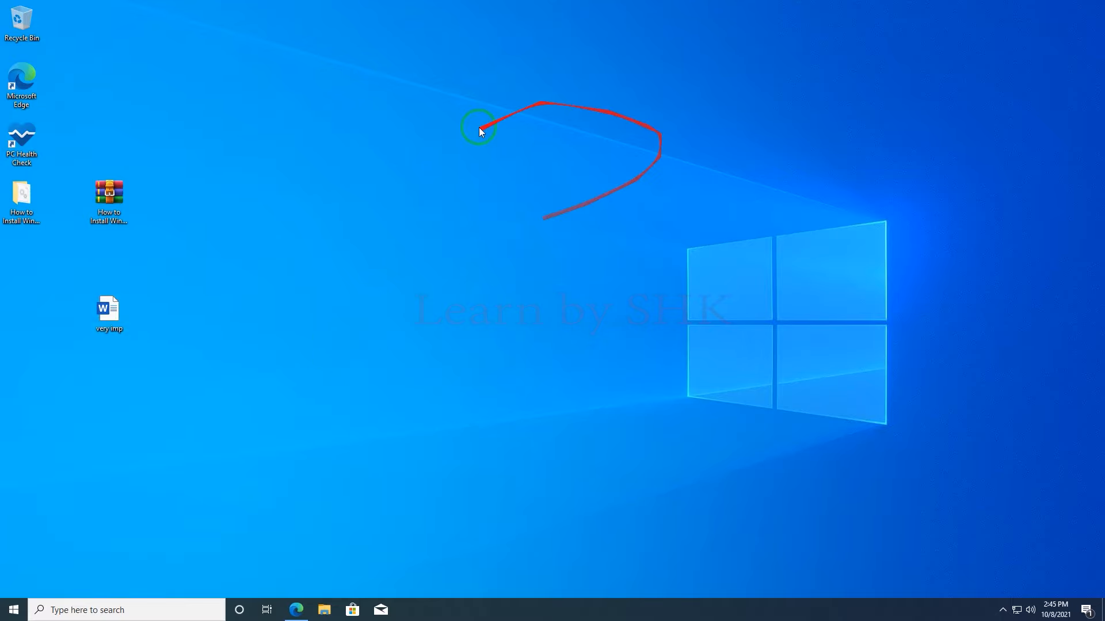
# Create a new folder named Data backup on the Data (G:) drive, next to the Win 11 folder
pyautogui.click(324, 610)
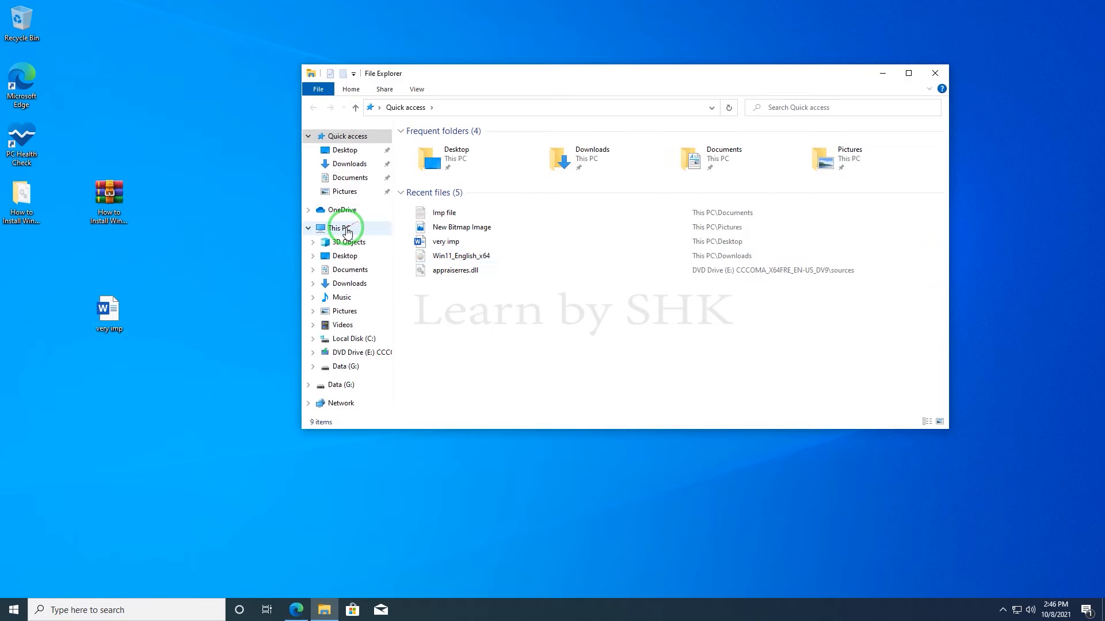
pyautogui.click(344, 228)
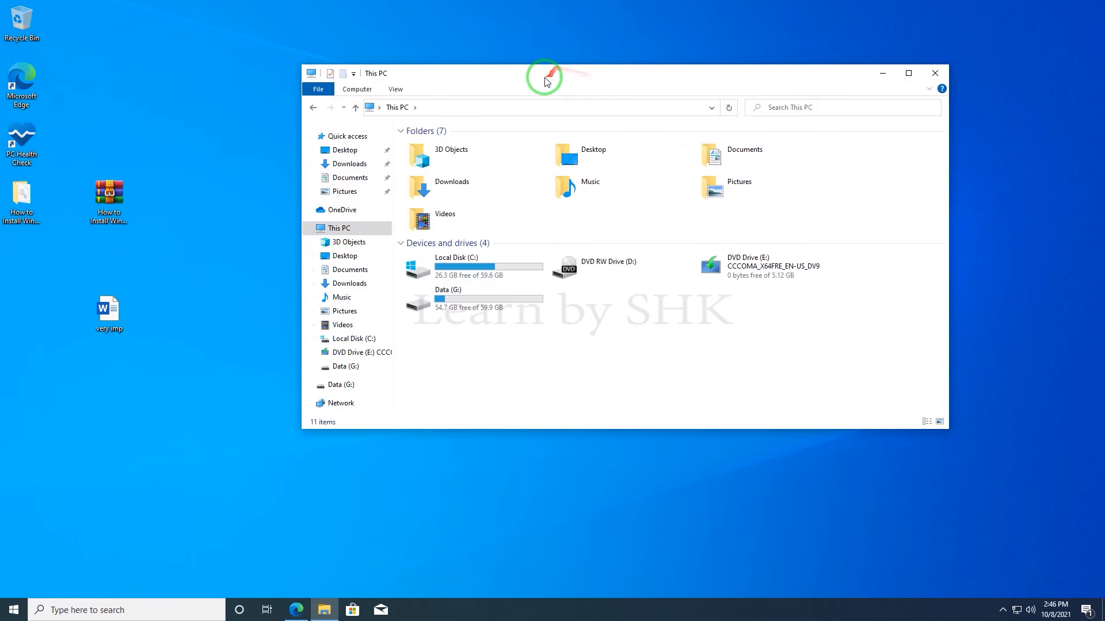
pyautogui.moveTo(546, 80); pyautogui.dragTo(637, 55)
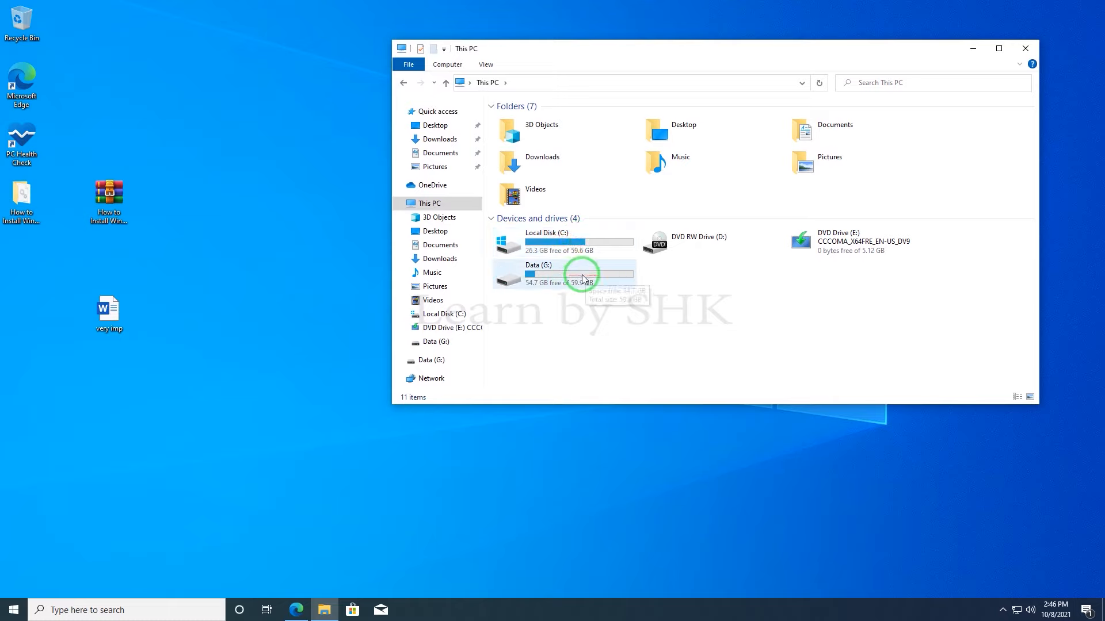
pyautogui.doubleClick(569, 280)
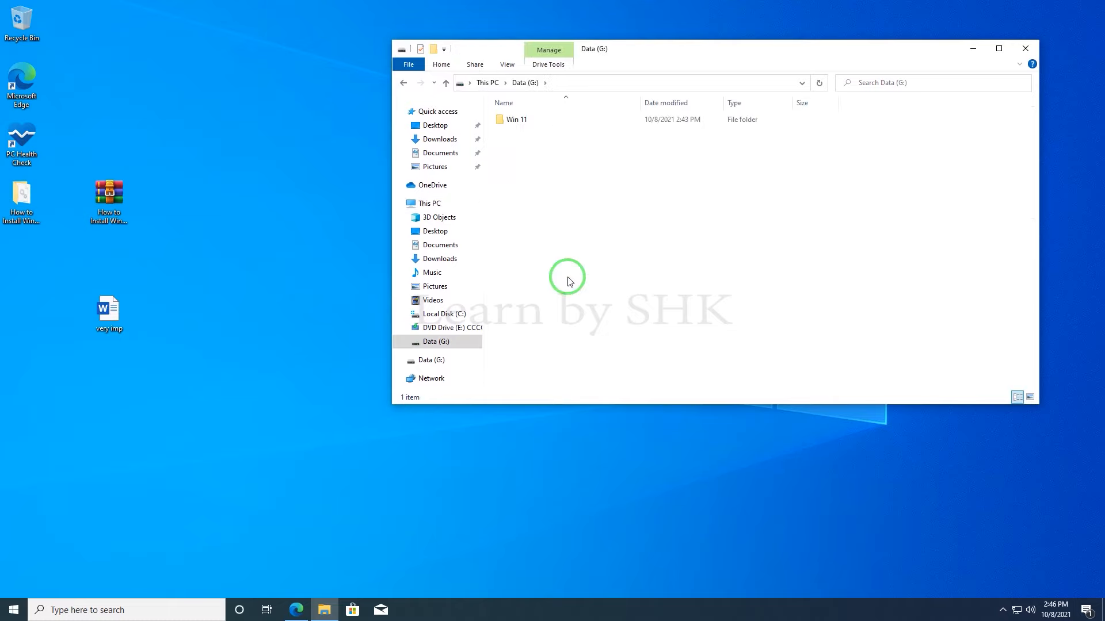
pyautogui.rightClick(551, 208)
pyautogui.moveTo(584, 346)
pyautogui.click(712, 348)
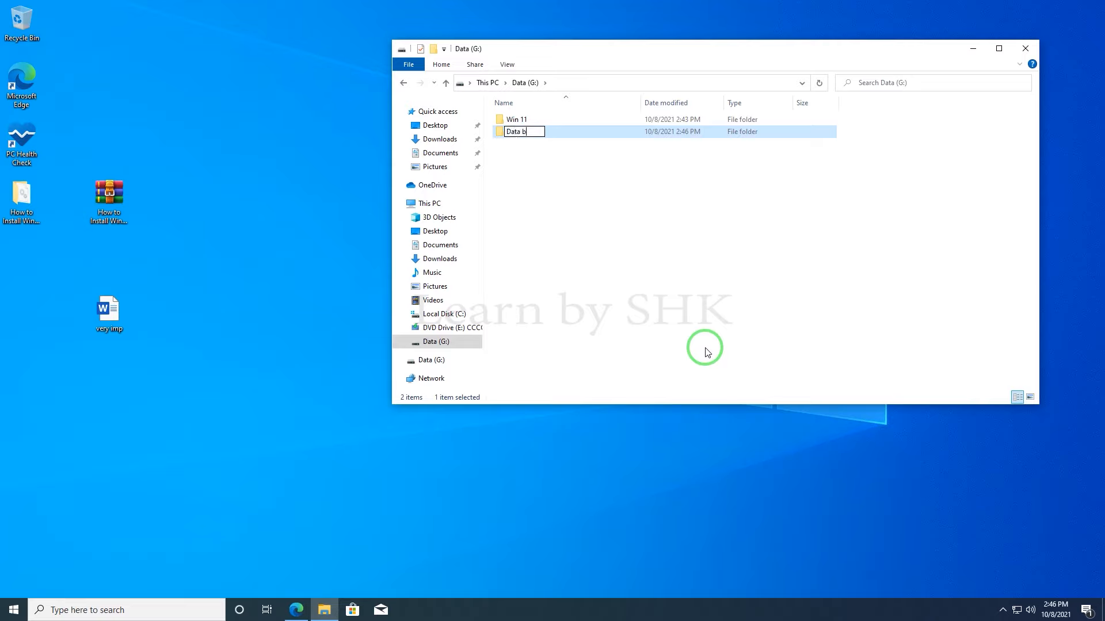
pyautogui.click(708, 352)
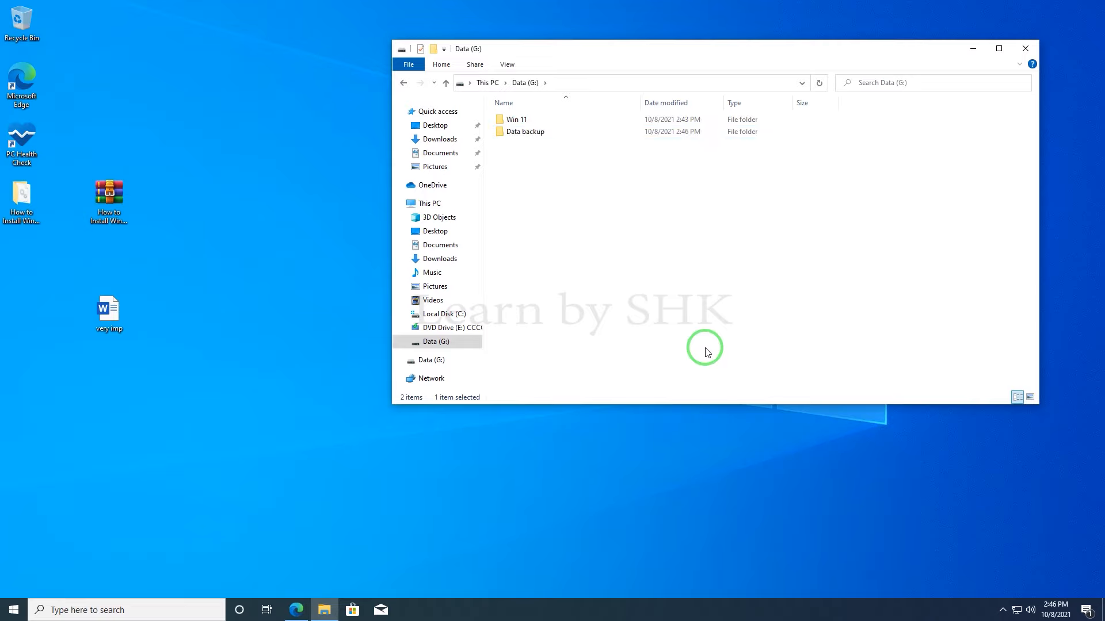
# Open the Data backup folder and copy the very imp Word document from the desktop into it
pyautogui.doubleClick(521, 134)
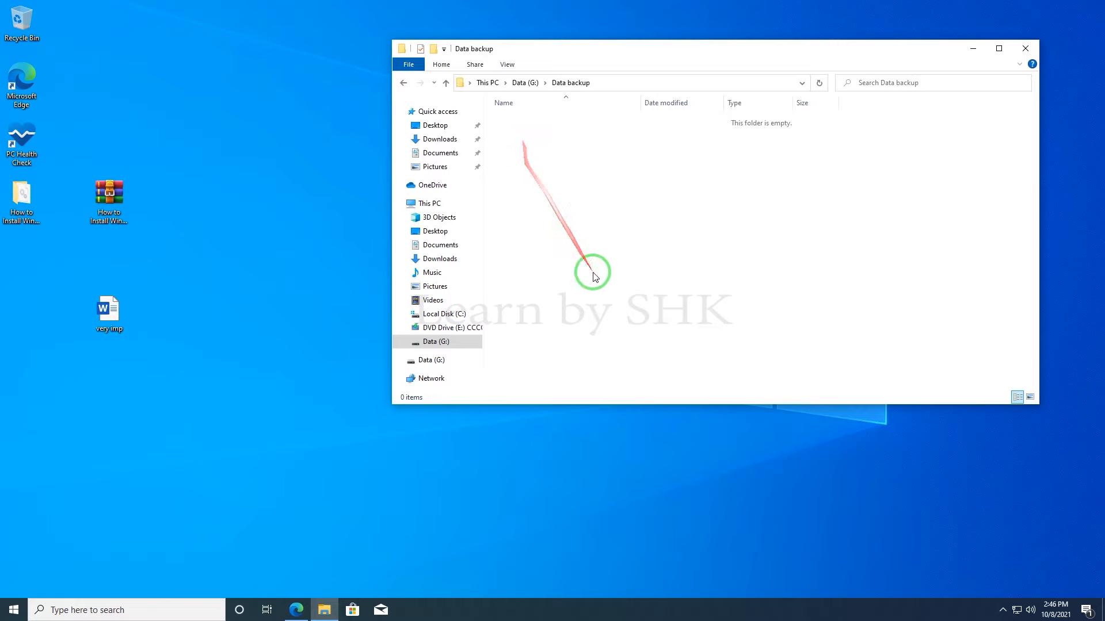
pyautogui.moveTo(555, 50); pyautogui.dragTo(522, 36)
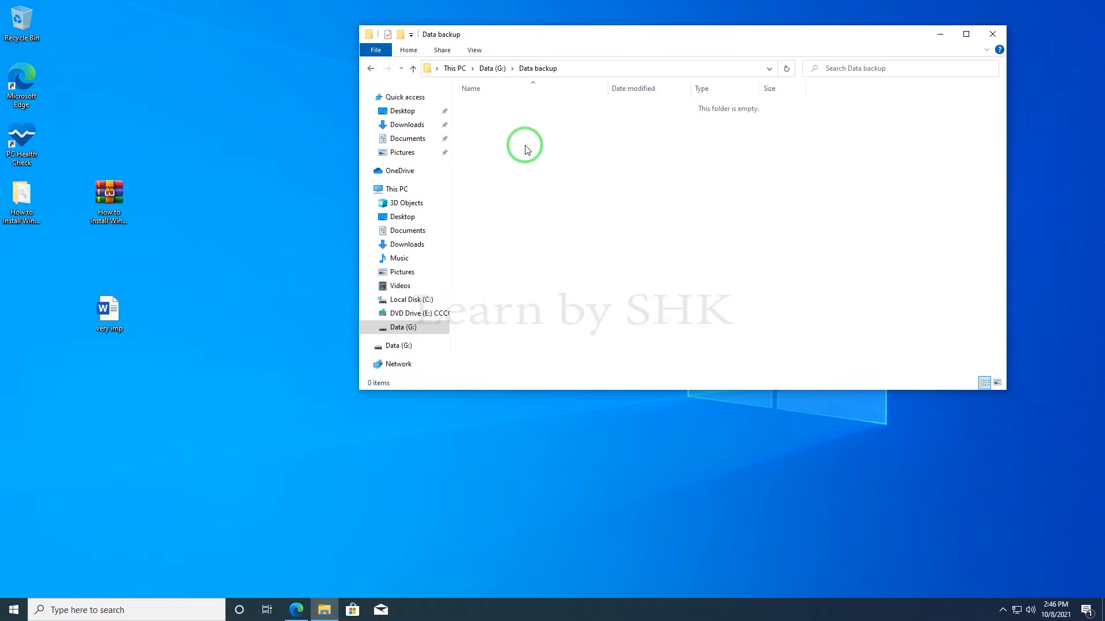
pyautogui.click(108, 317)
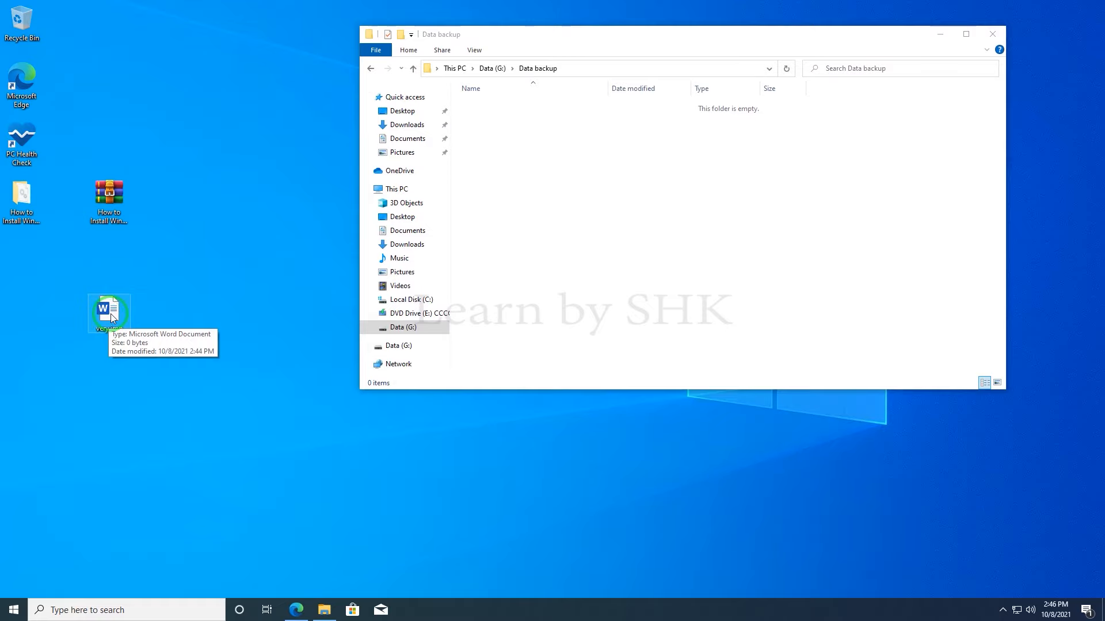
pyautogui.rightClick(111, 318)
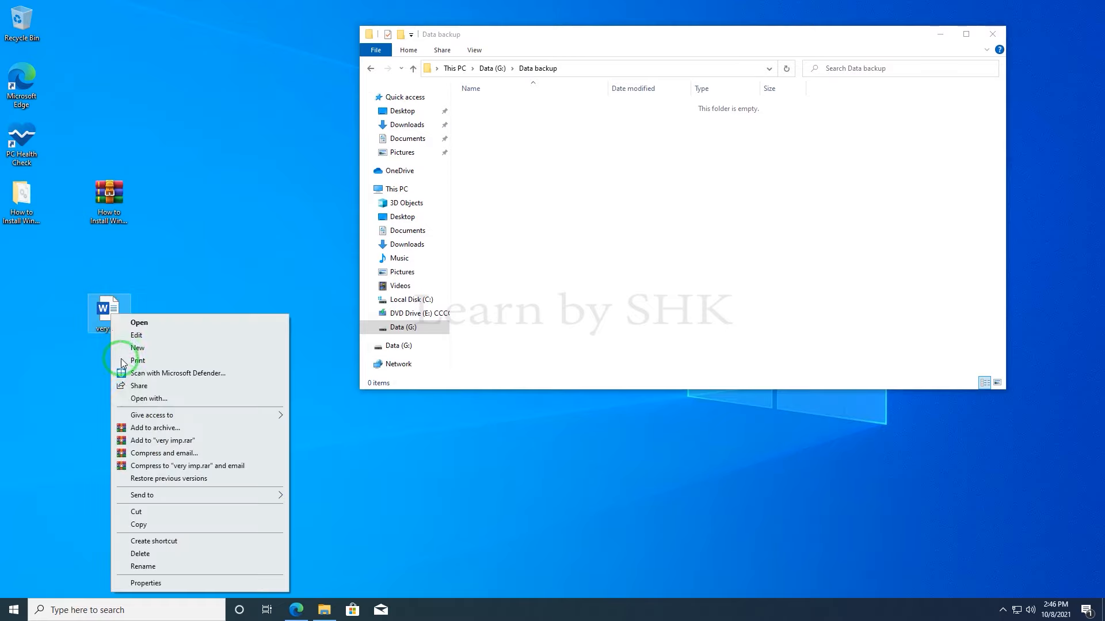
pyautogui.click(143, 524)
pyautogui.rightClick(536, 211)
pyautogui.click(572, 288)
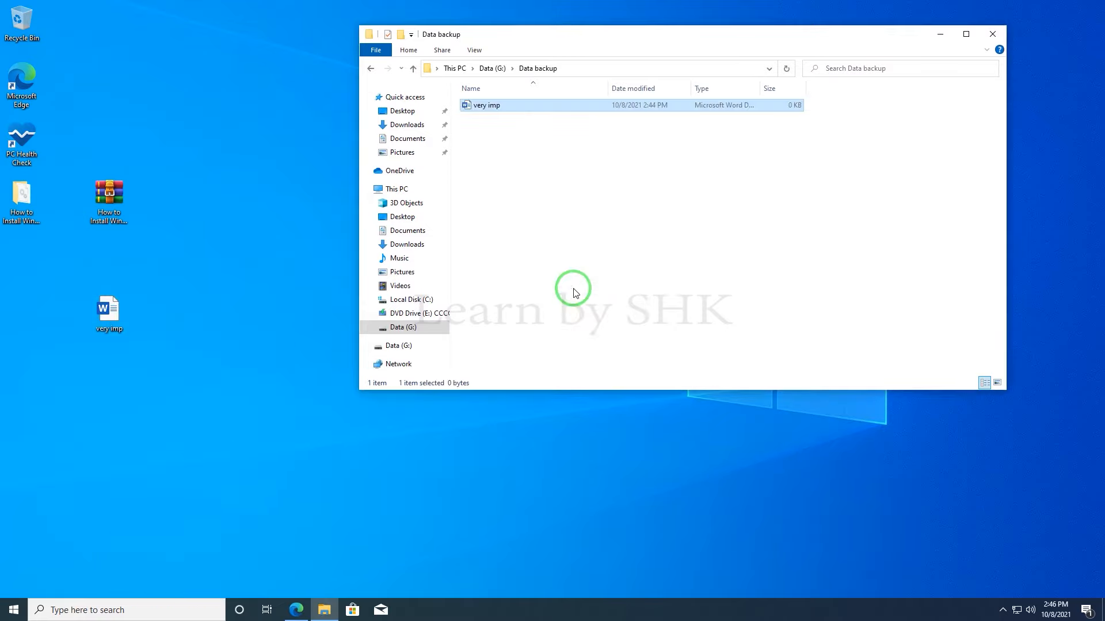
# Open a second File Explorer window and place it so the Data backup folder's contents stay visible
pyautogui.click(324, 610)
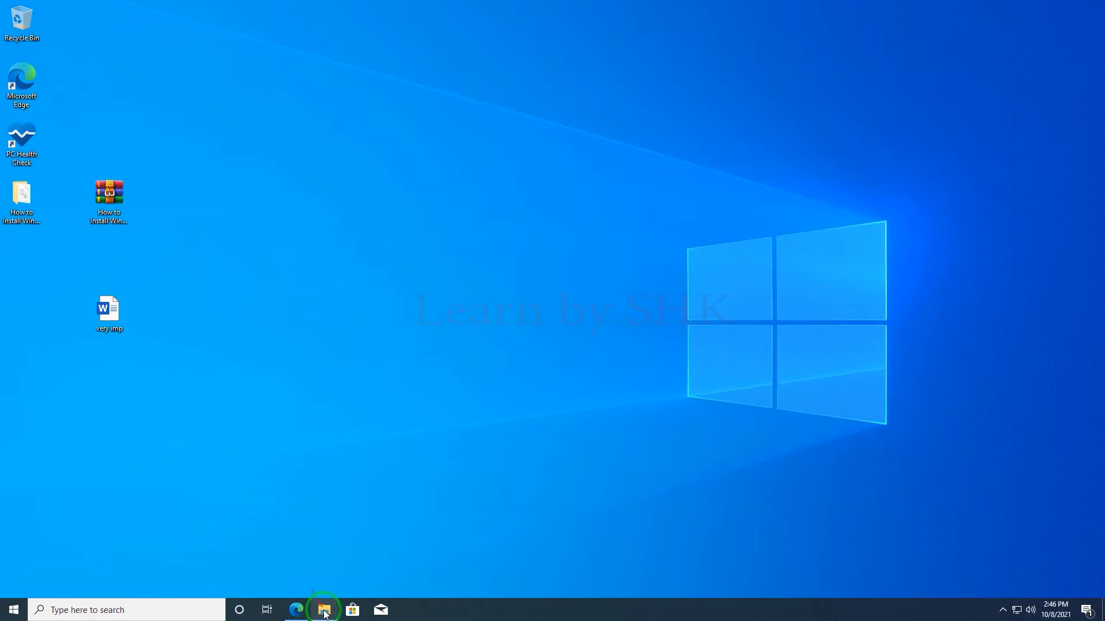
pyautogui.click(322, 611)
pyautogui.rightClick(322, 611)
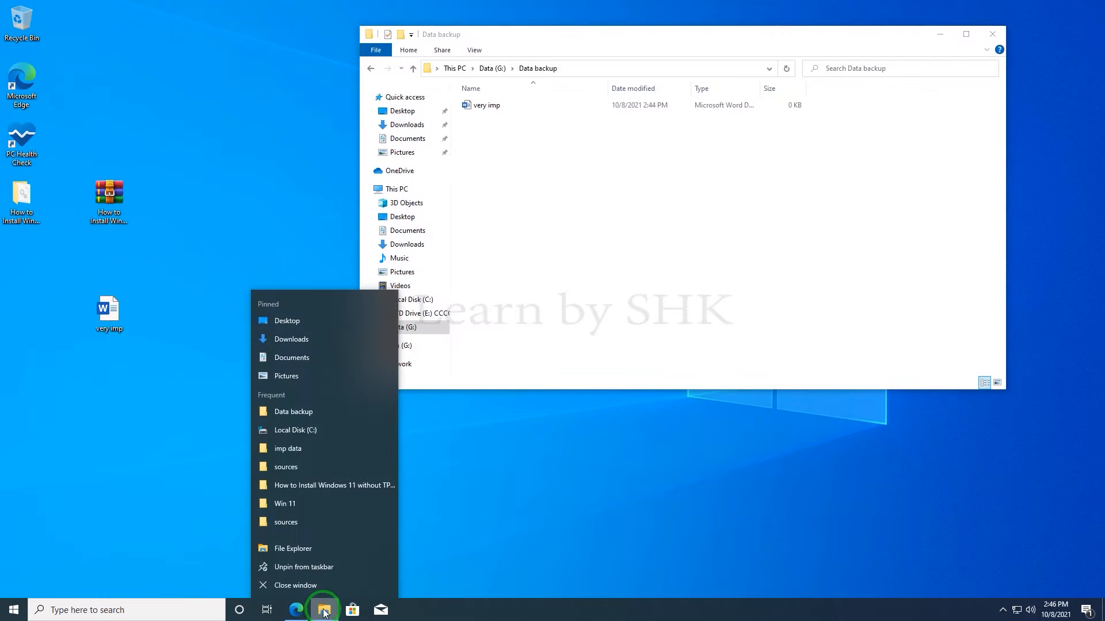
pyautogui.click(289, 550)
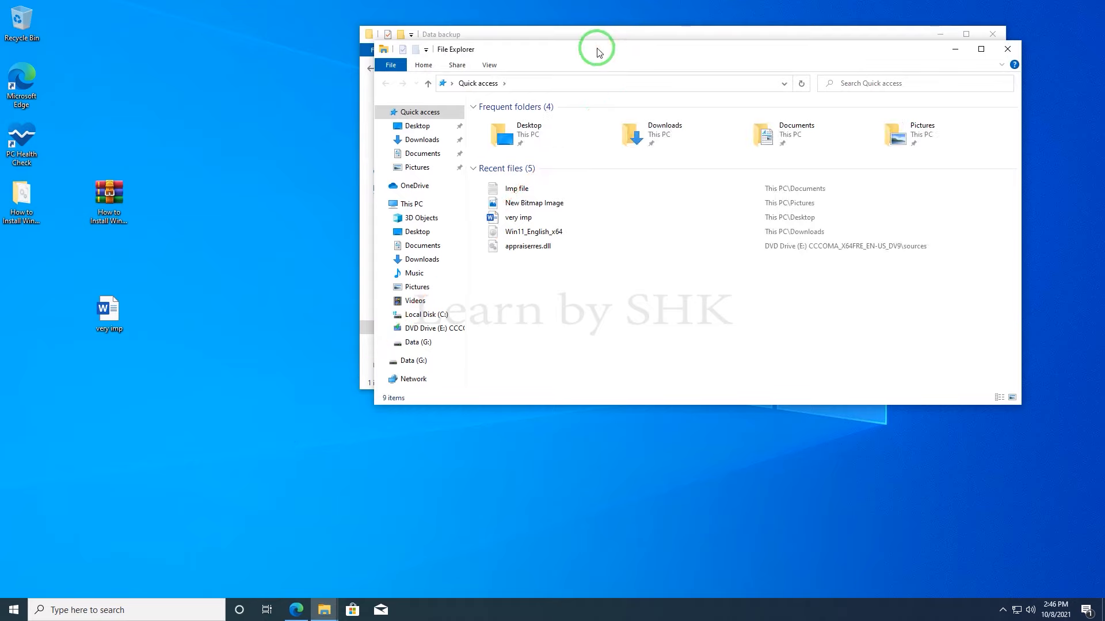
pyautogui.moveTo(526, 45); pyautogui.dragTo(254, 168)
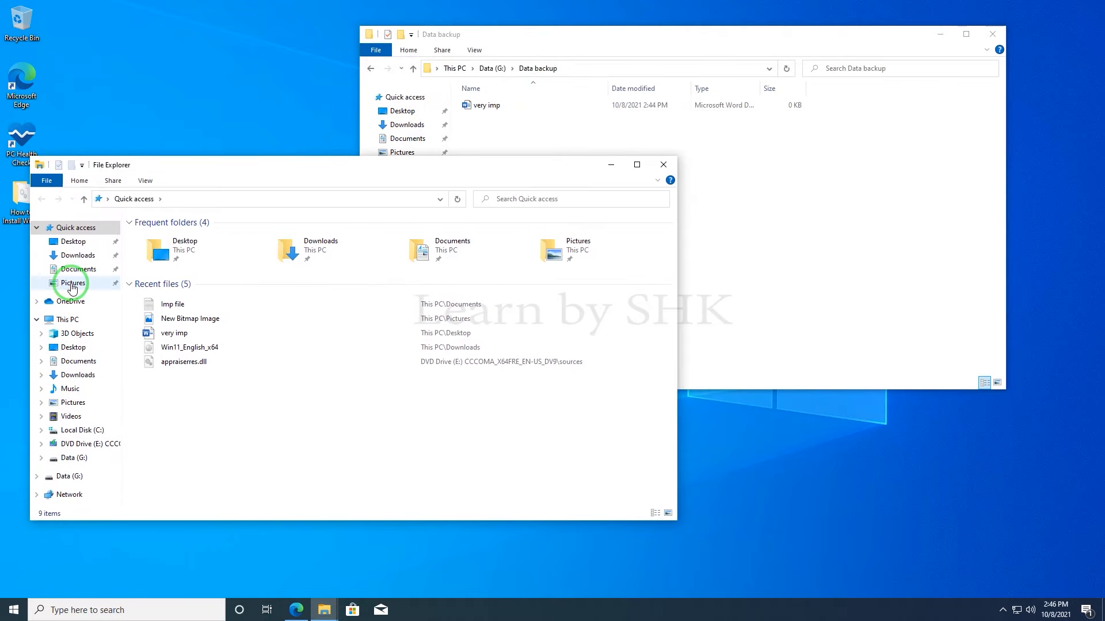
pyautogui.moveTo(184, 165); pyautogui.dragTo(451, 166)
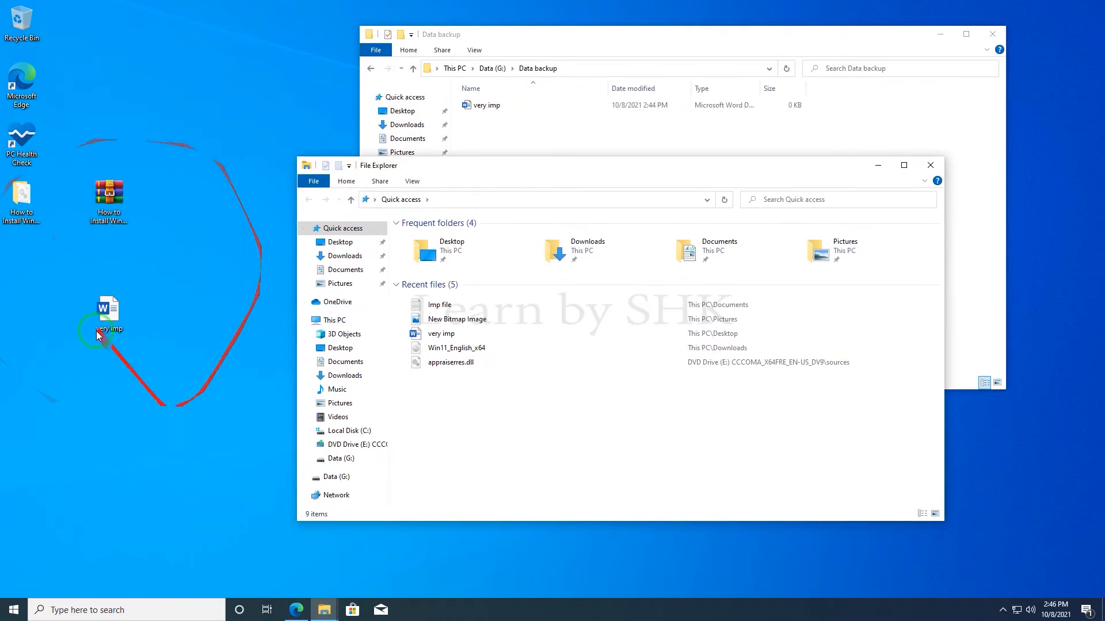
# Copy Imp file from Documents into the Data backup folder
pyautogui.click(350, 275)
pyautogui.click(422, 240)
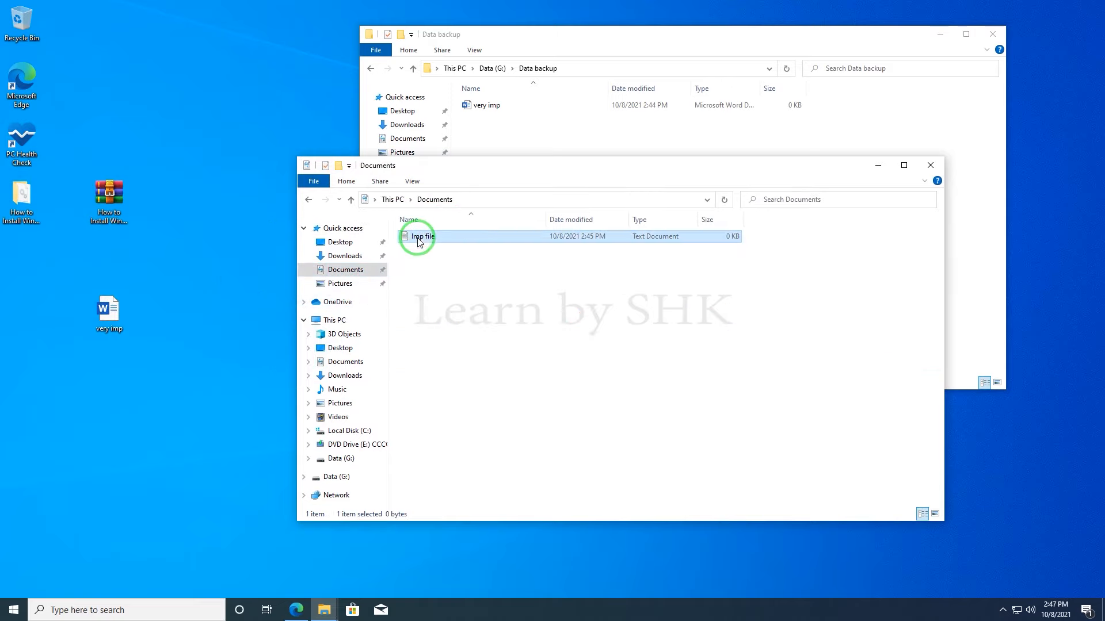
pyautogui.rightClick(419, 238)
pyautogui.click(445, 435)
pyautogui.rightClick(506, 133)
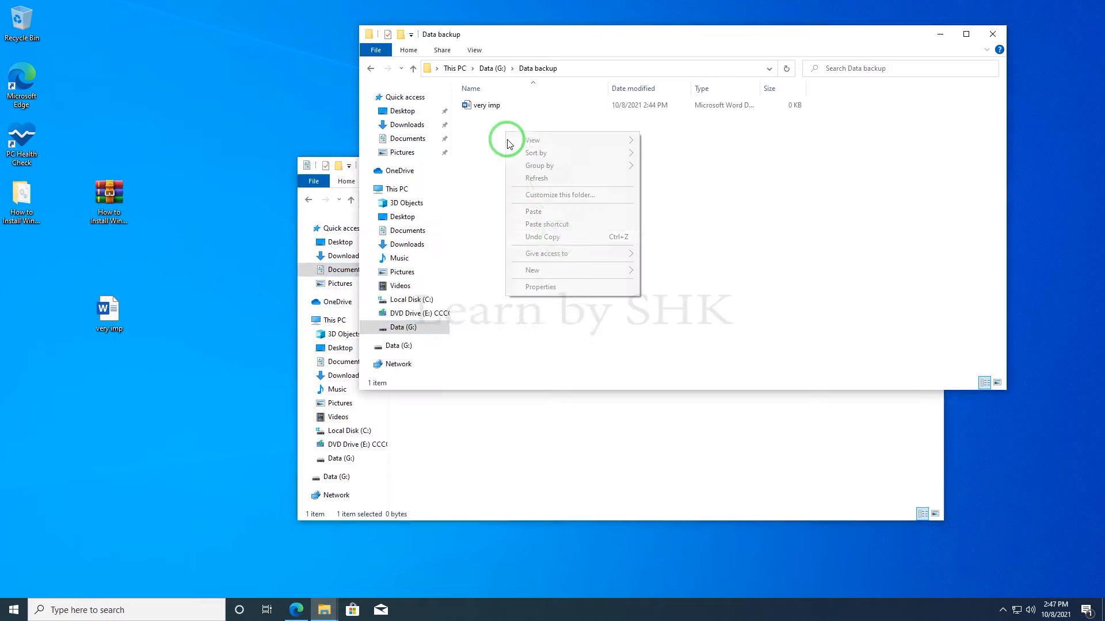
pyautogui.click(540, 218)
# Move the Data backup window aside and copy New Bitmap Image from Pictures into Data backup
pyautogui.moveTo(547, 33); pyautogui.dragTo(769, 25)
pyautogui.click(340, 283)
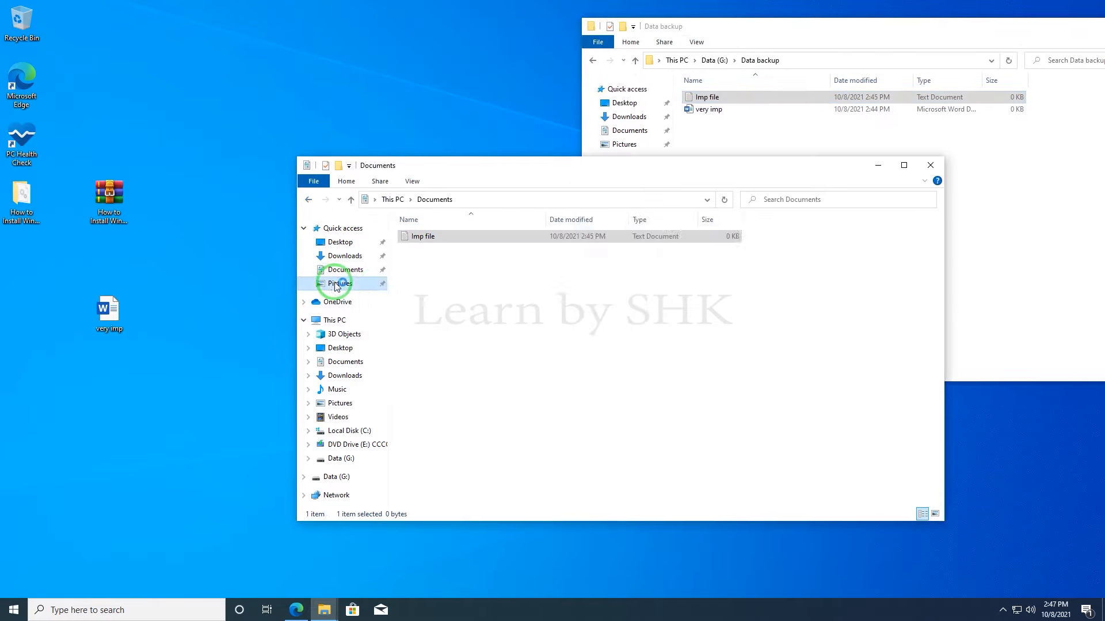
pyautogui.rightClick(556, 265)
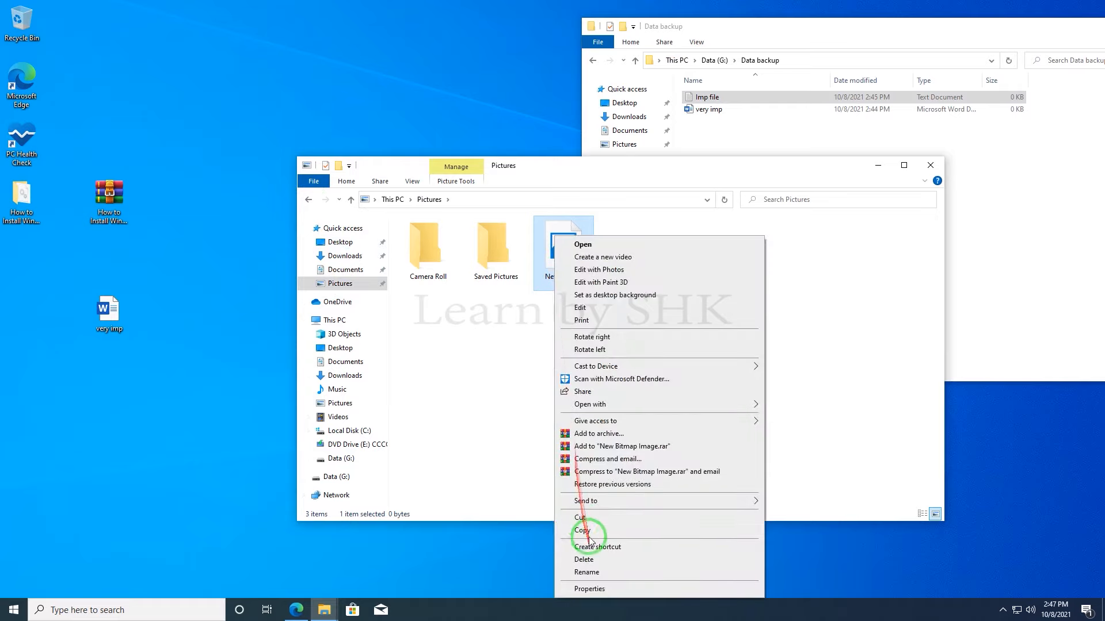
pyautogui.click(584, 531)
pyautogui.rightClick(986, 234)
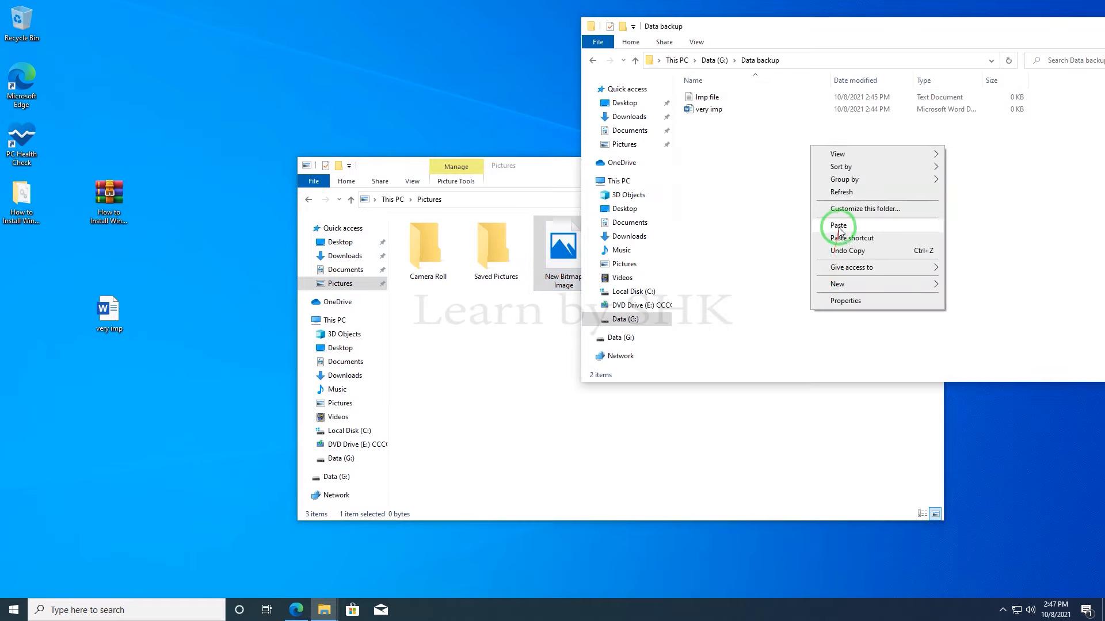
pyautogui.click(820, 220)
pyautogui.click(494, 353)
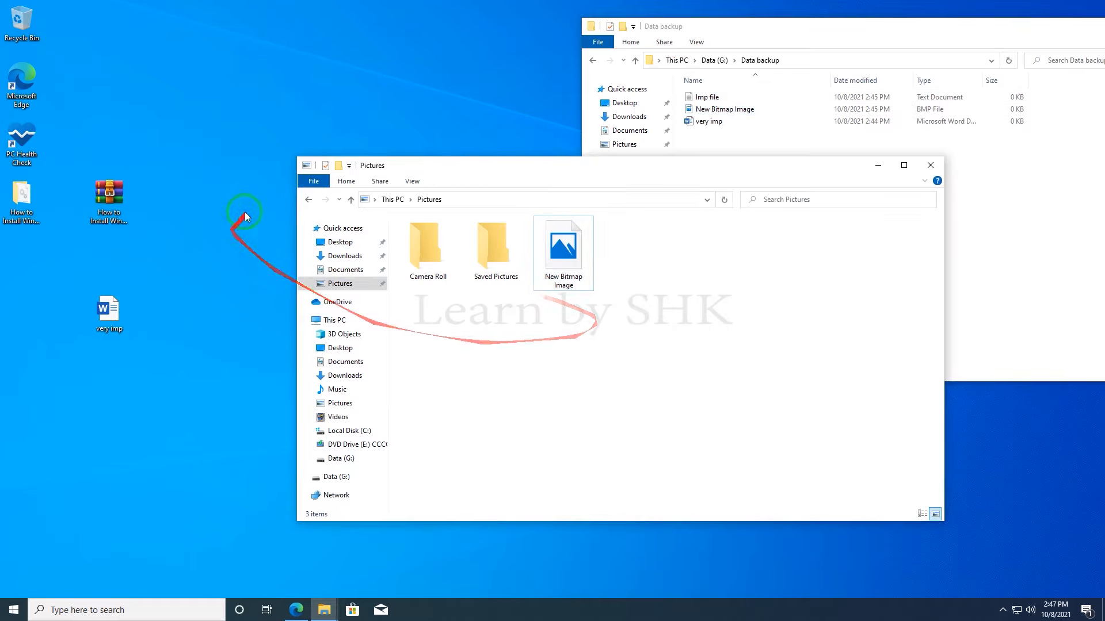
# Copy the imp data folder from Local Disk (C:) into the Data backup folder
pyautogui.click(309, 201)
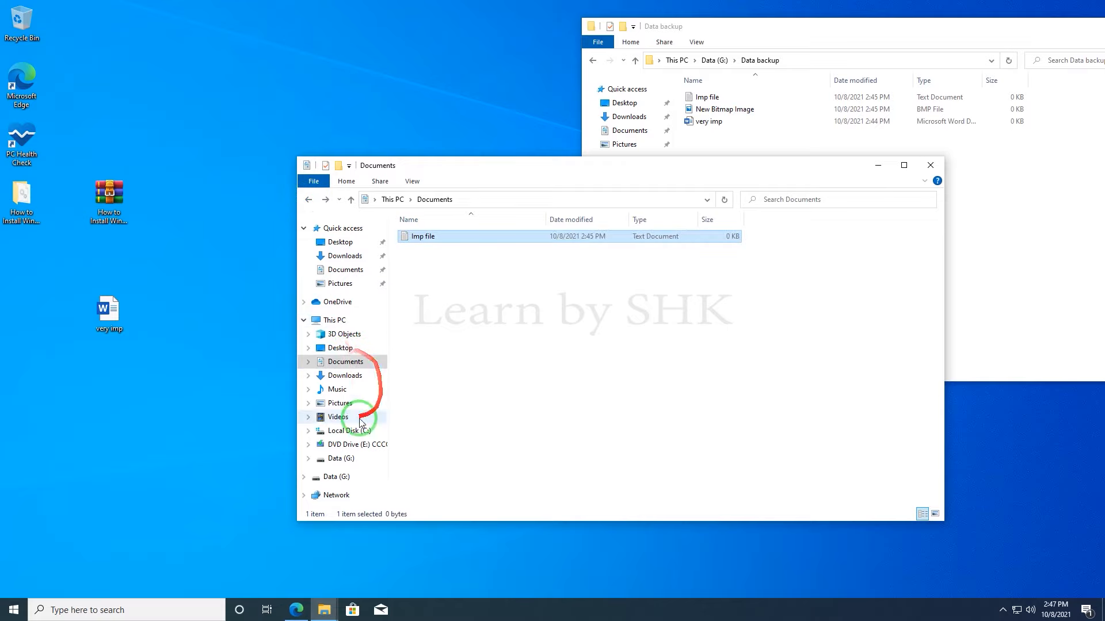
pyautogui.click(352, 431)
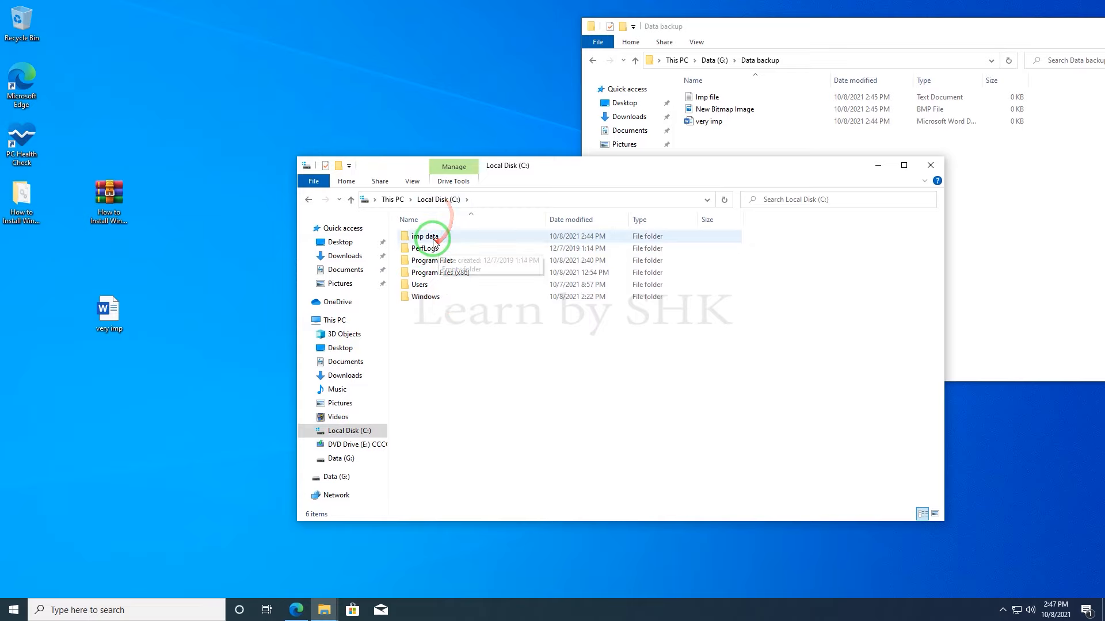
pyautogui.rightClick(427, 239)
pyautogui.click(444, 424)
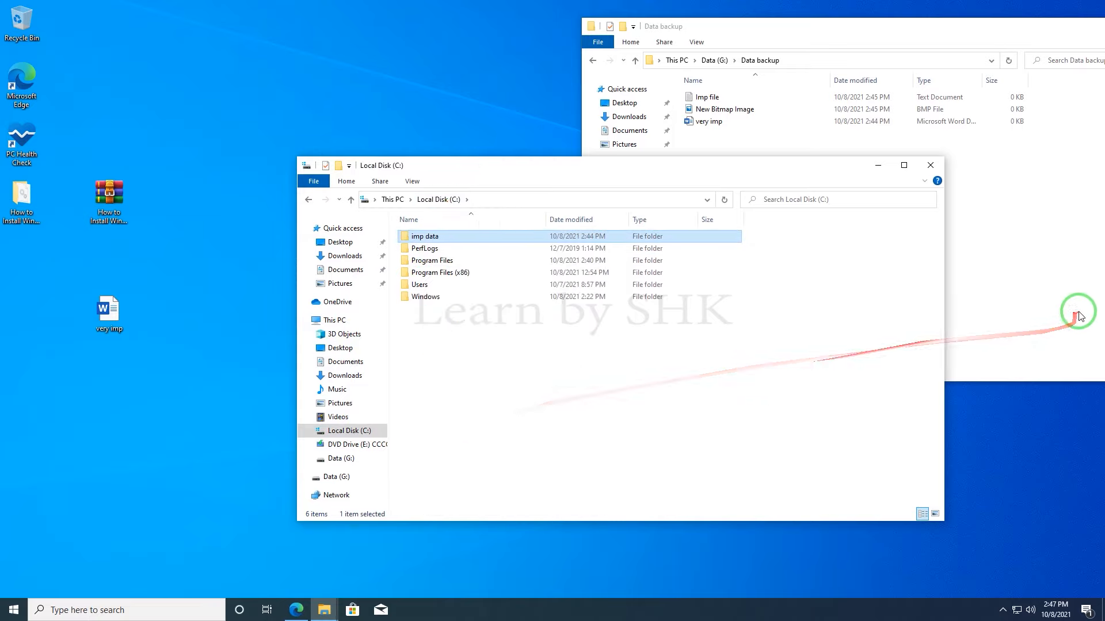
pyautogui.click(814, 212)
pyautogui.rightClick(815, 210)
pyautogui.click(851, 290)
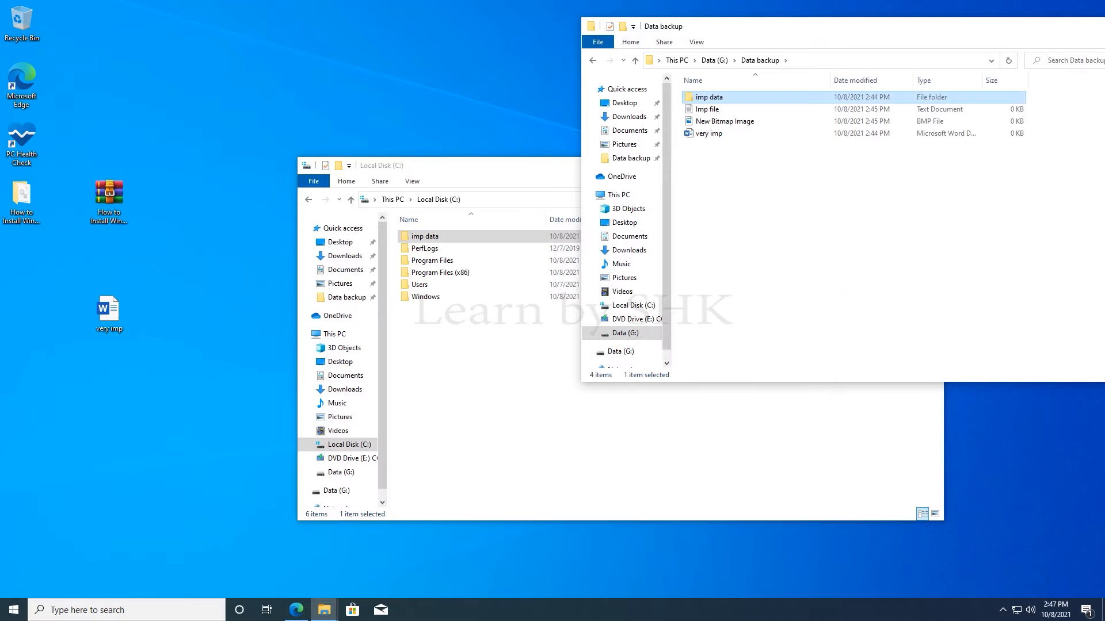
# Copy the Drivers folder from Local Disk (C:) into Data backup, and return that window to the root of Data (G:)
pyautogui.click(507, 389)
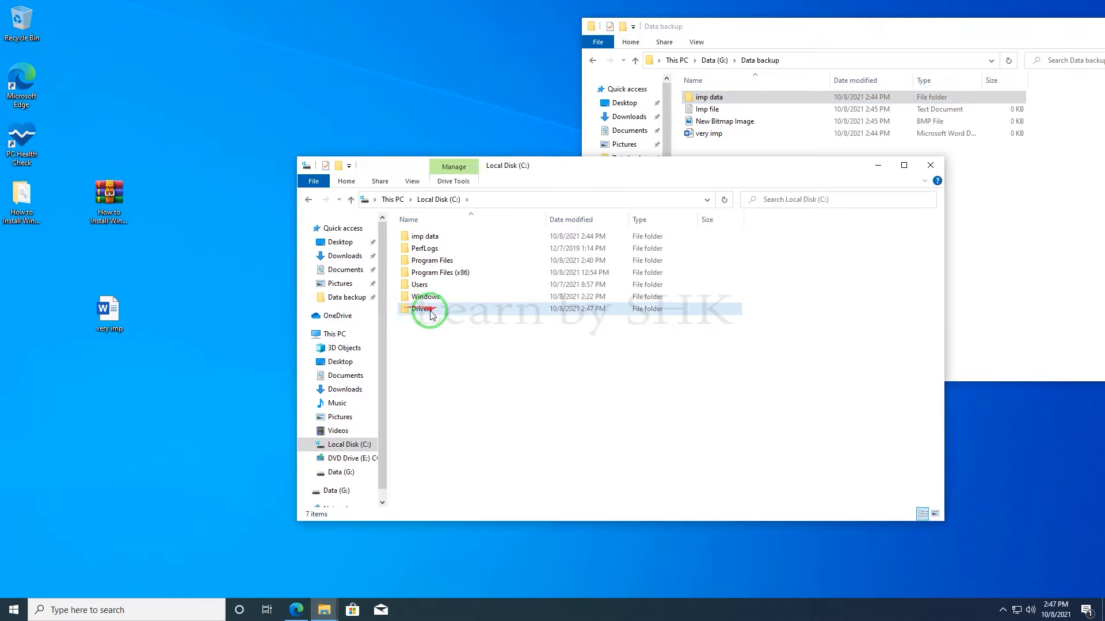
pyautogui.rightClick(418, 310)
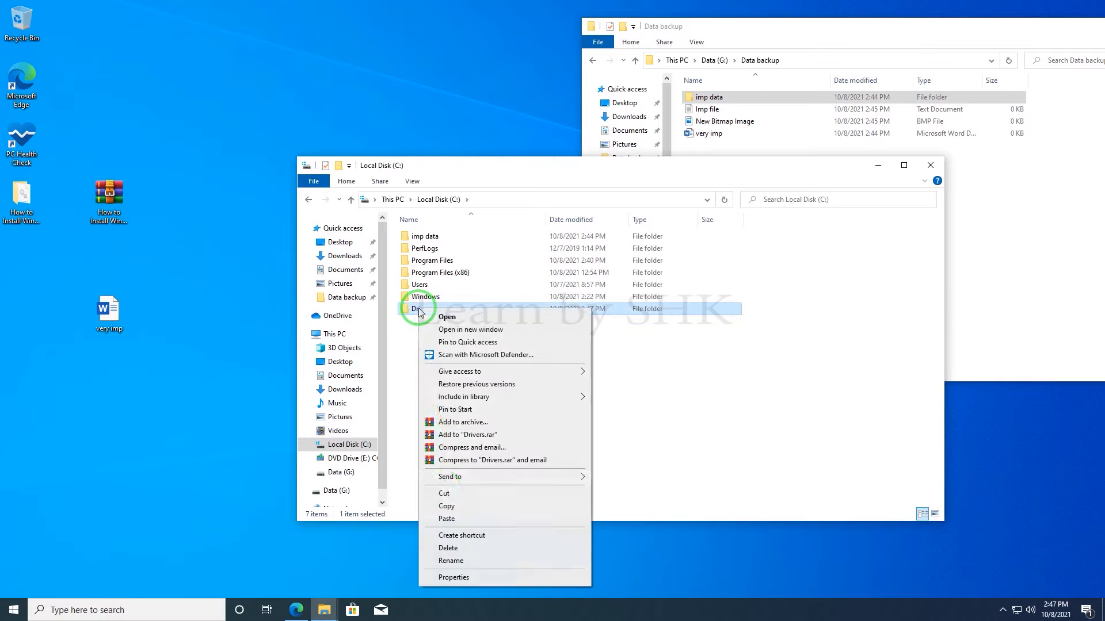
pyautogui.click(446, 508)
pyautogui.click(838, 180)
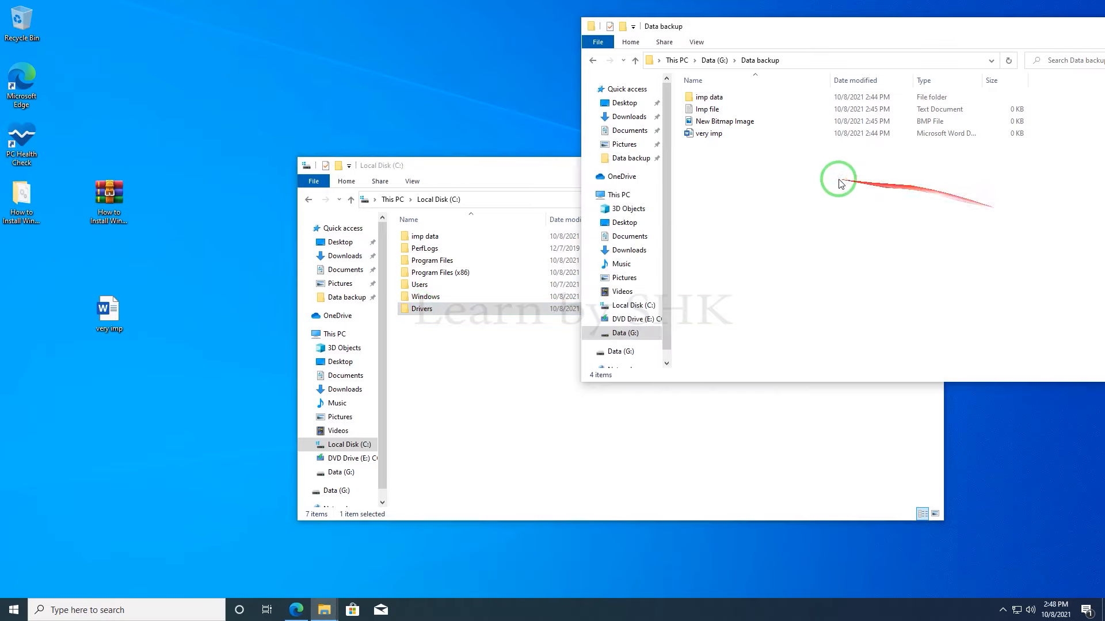
pyautogui.rightClick(764, 185)
pyautogui.click(794, 264)
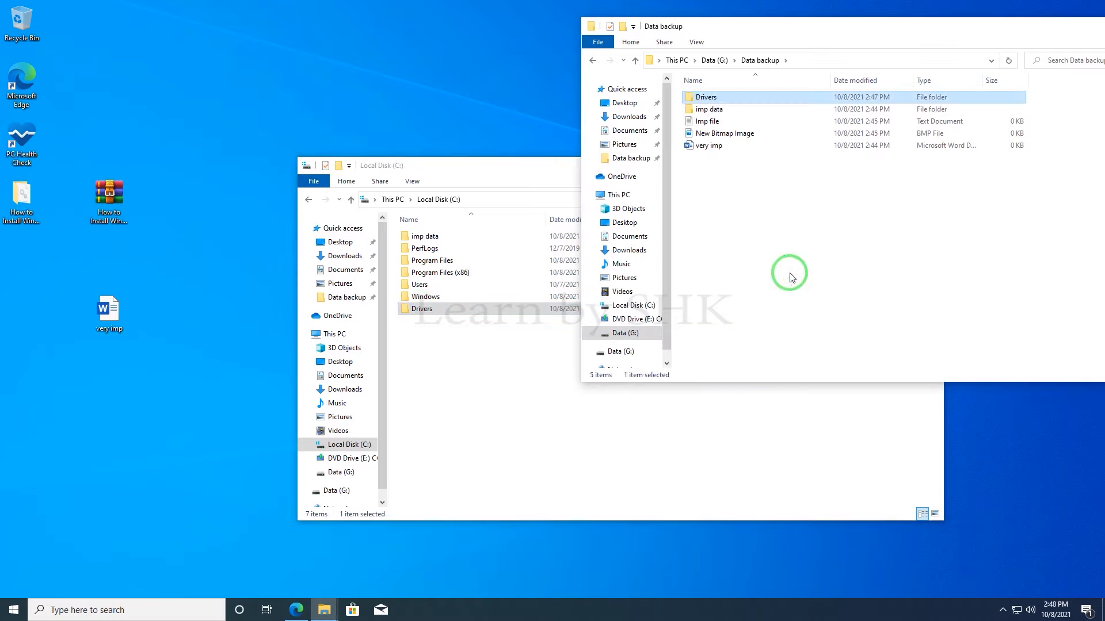
pyautogui.click(714, 60)
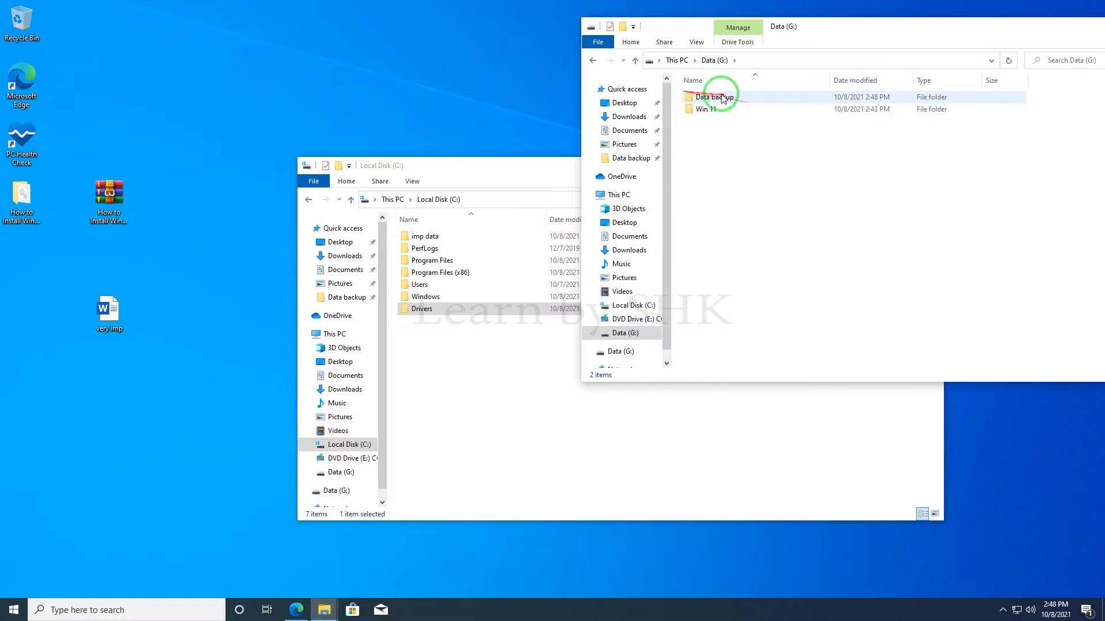
pyautogui.moveTo(866, 24); pyautogui.dragTo(592, 40)
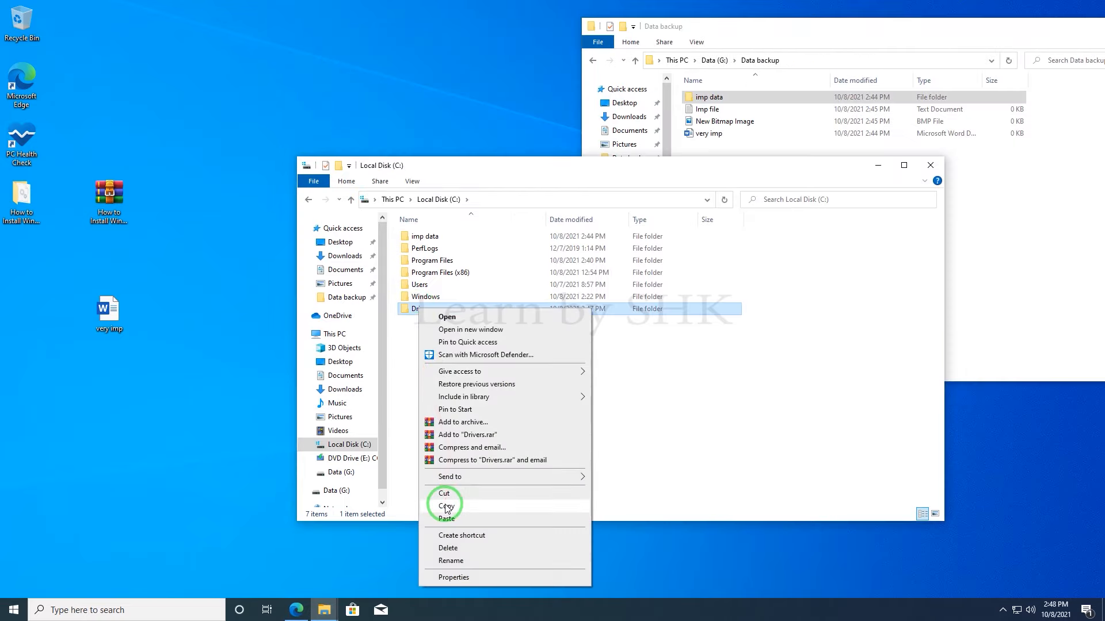
# Repeat the copy of the Drivers folder from Local Disk (C:) into the Data backup folder
pyautogui.click(446, 506)
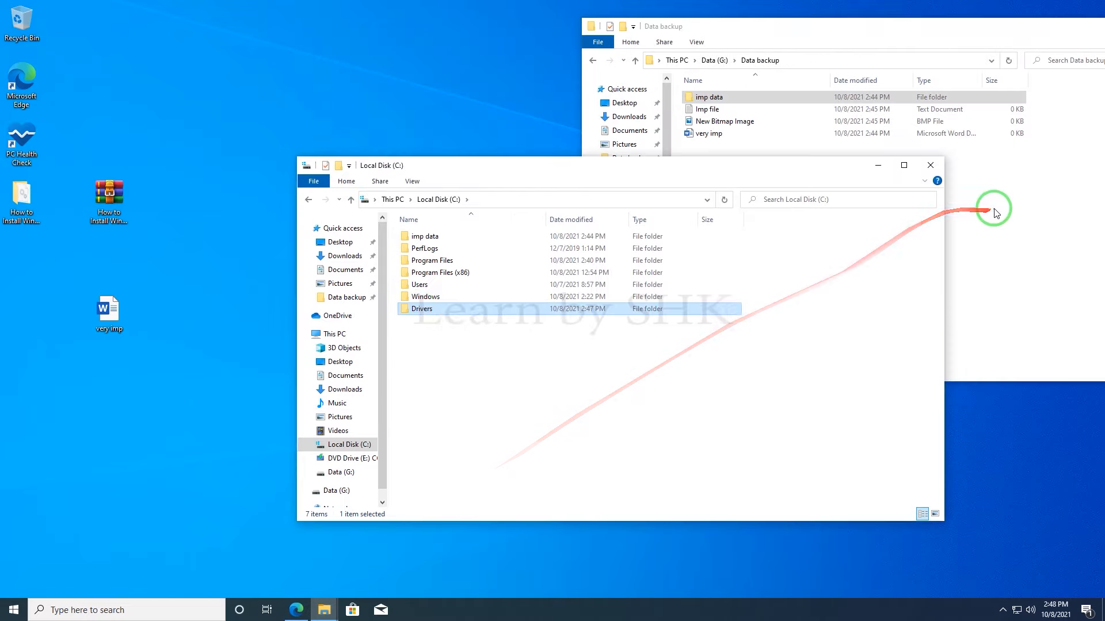
pyautogui.click(999, 208)
pyautogui.rightClick(762, 210)
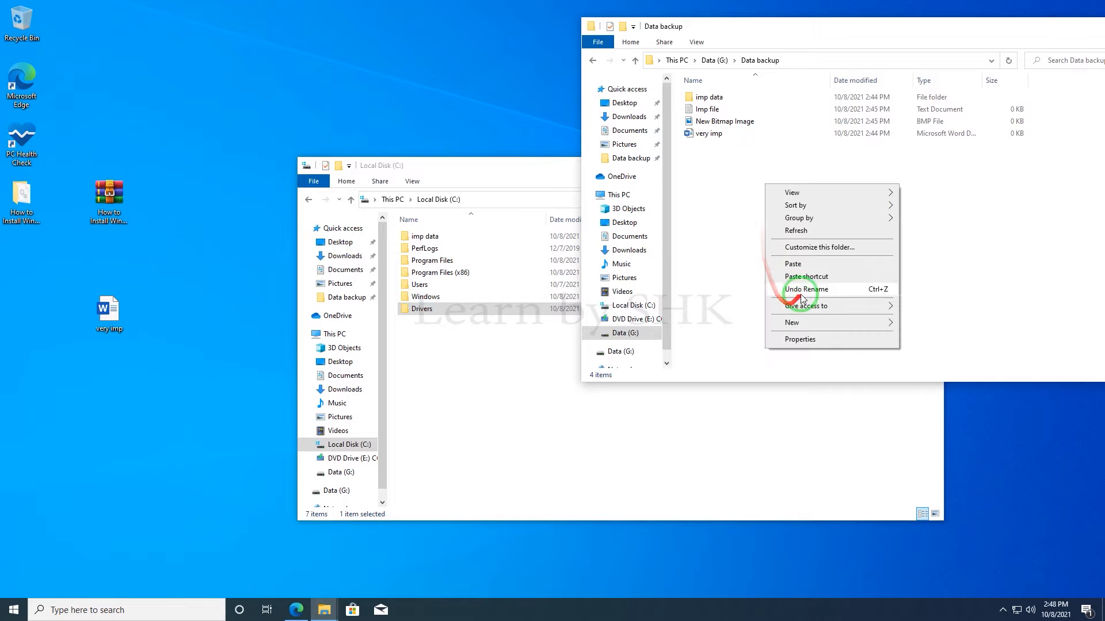
pyautogui.click(780, 264)
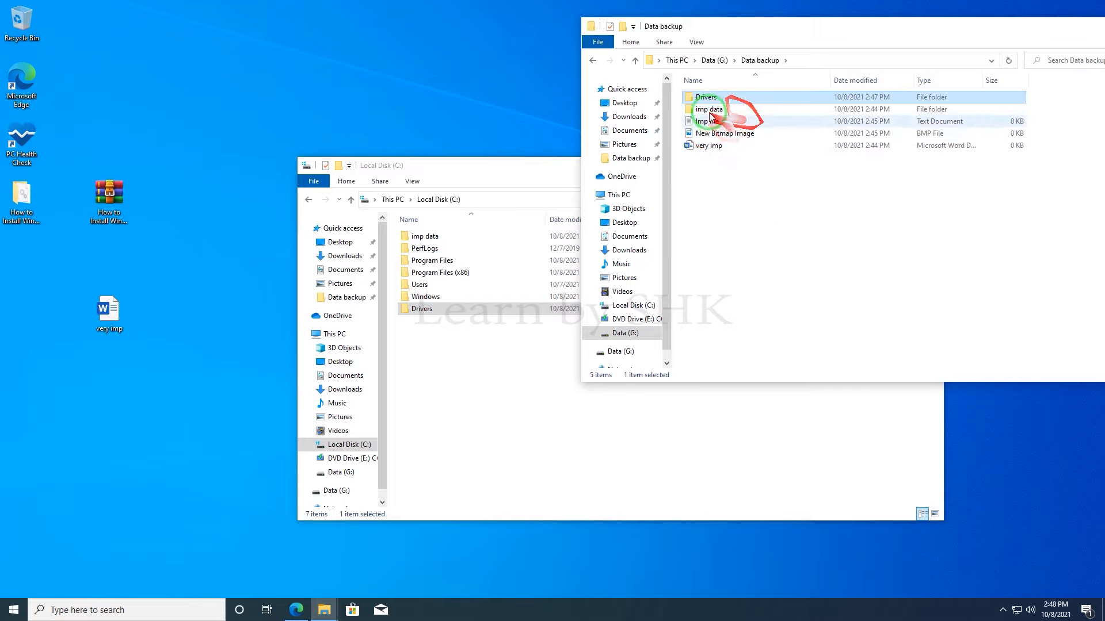
# Return the Data backup window to the root of Data (G:) and move the window fully into view
pyautogui.click(714, 60)
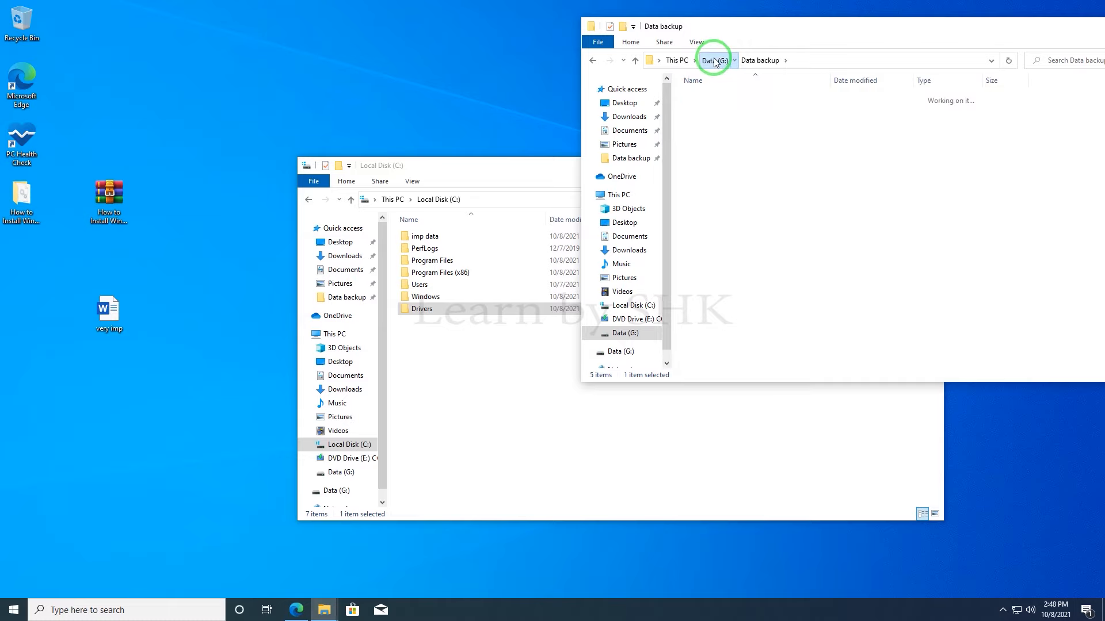
pyautogui.click(755, 189)
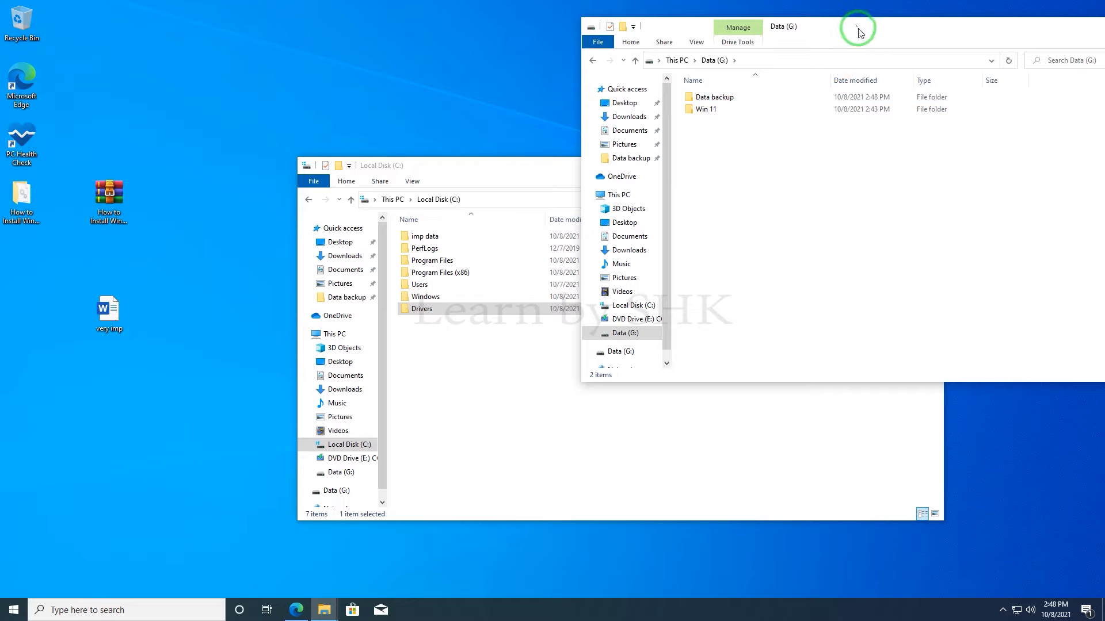
pyautogui.moveTo(861, 32); pyautogui.dragTo(592, 49)
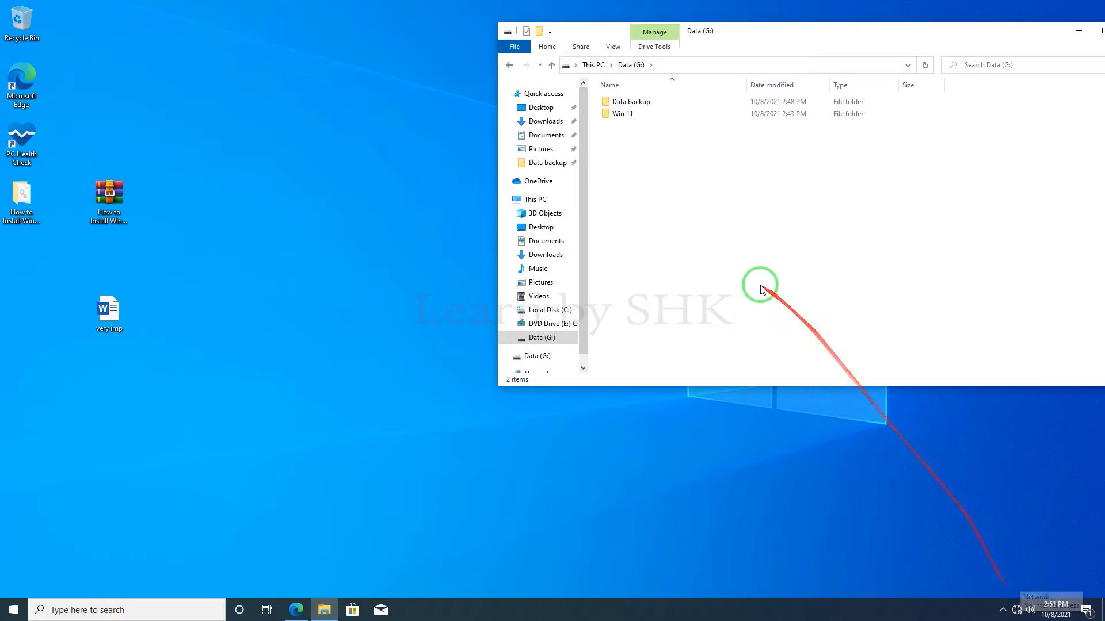
# Launch setup from the Win 11 folder on Data (G:) with administrator rights
pyautogui.doubleClick(627, 114)
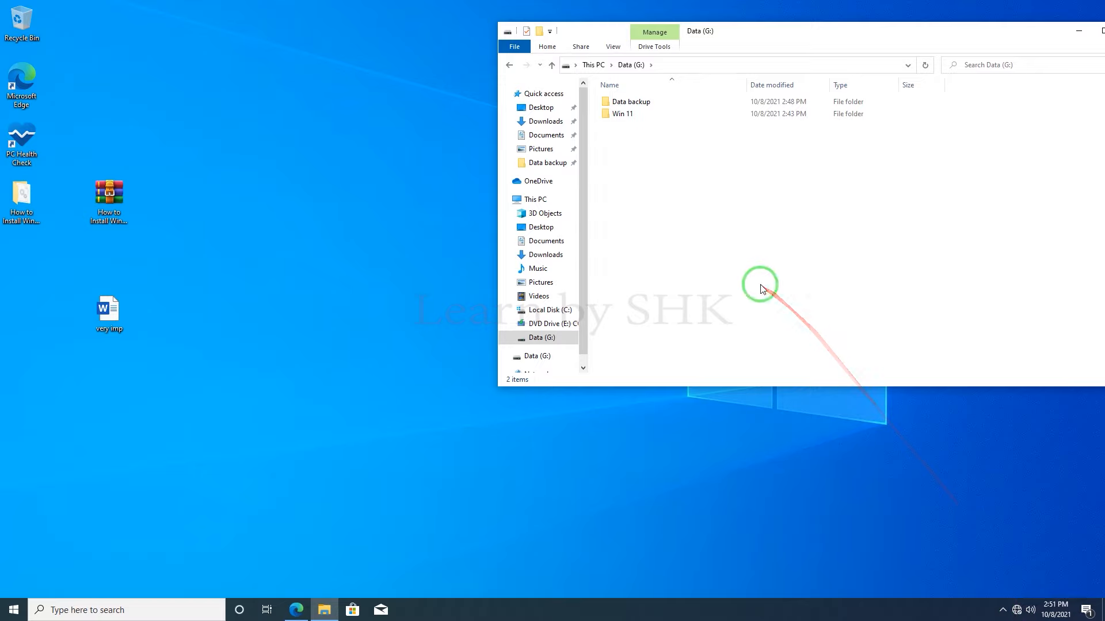
pyautogui.doubleClick(626, 115)
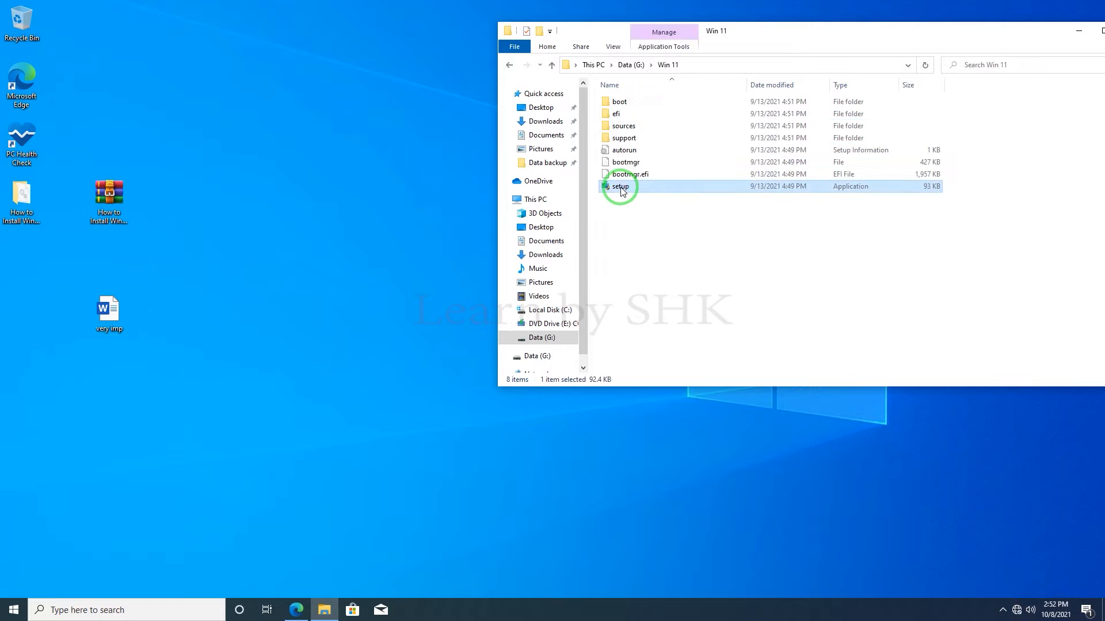
pyautogui.rightClick(621, 187)
pyautogui.click(643, 211)
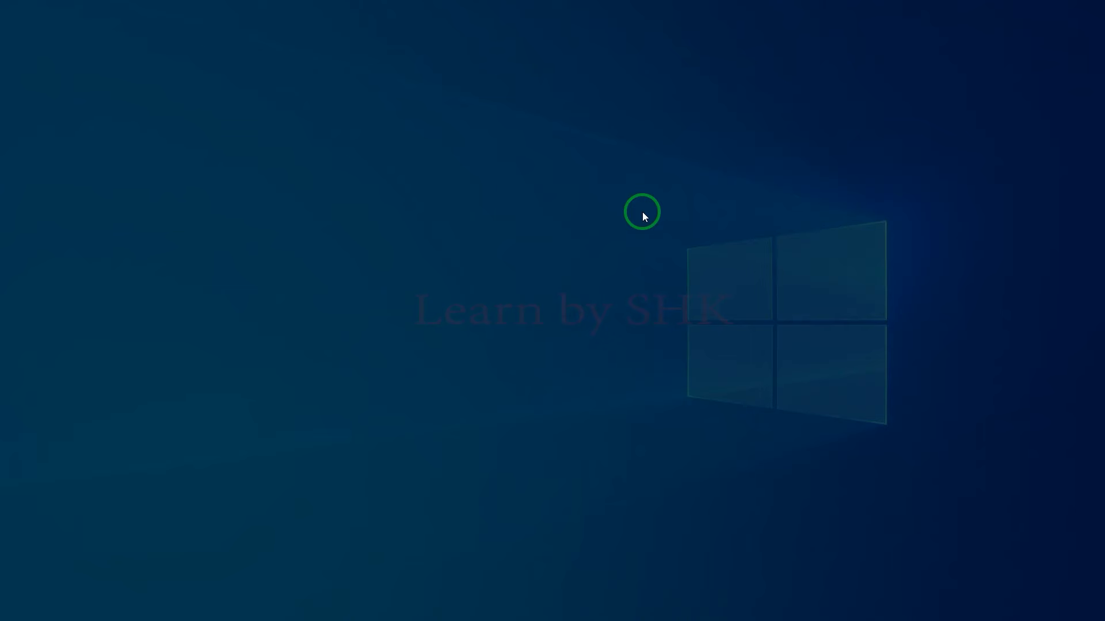
pyautogui.click(510, 385)
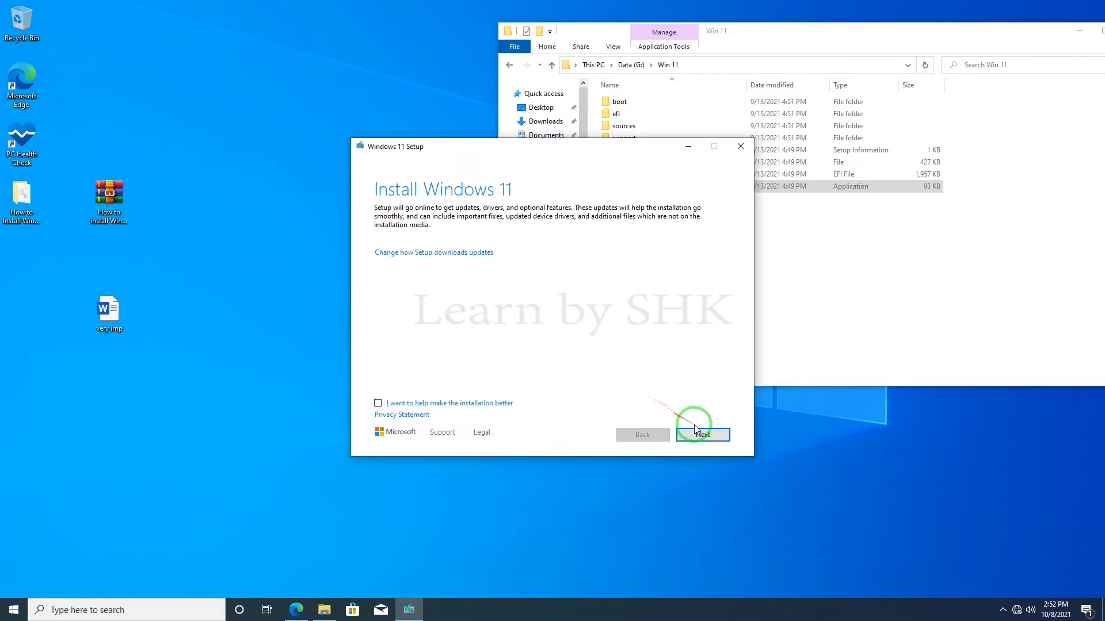
# Accept the license terms and start installing Windows 11 Education, keeping personal files and apps
pyautogui.click(700, 434)
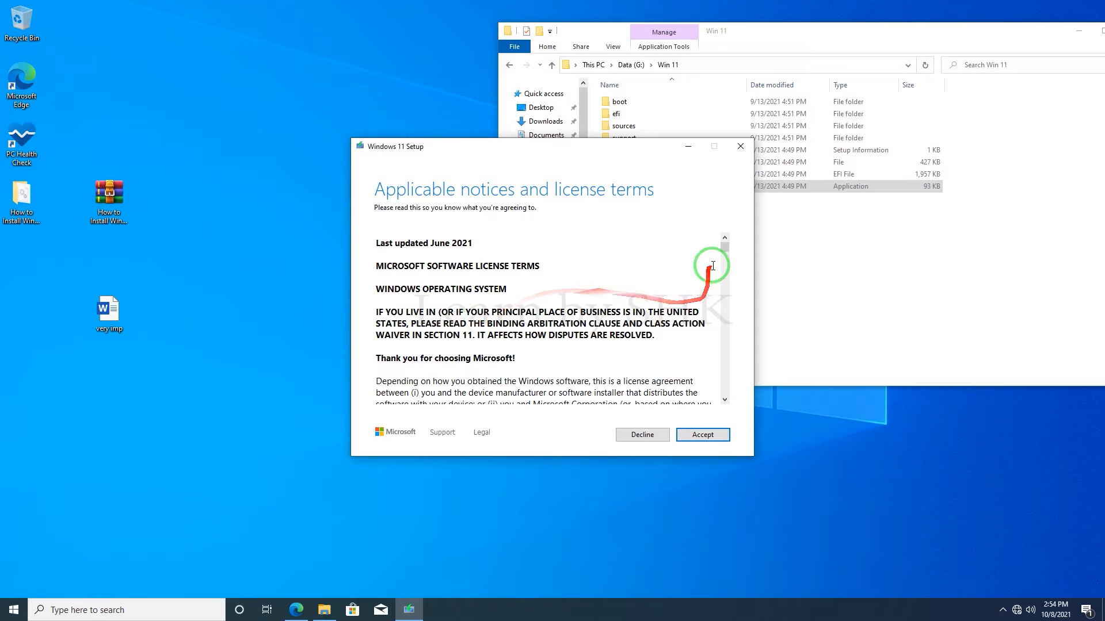
pyautogui.moveTo(729, 254); pyautogui.dragTo(728, 388)
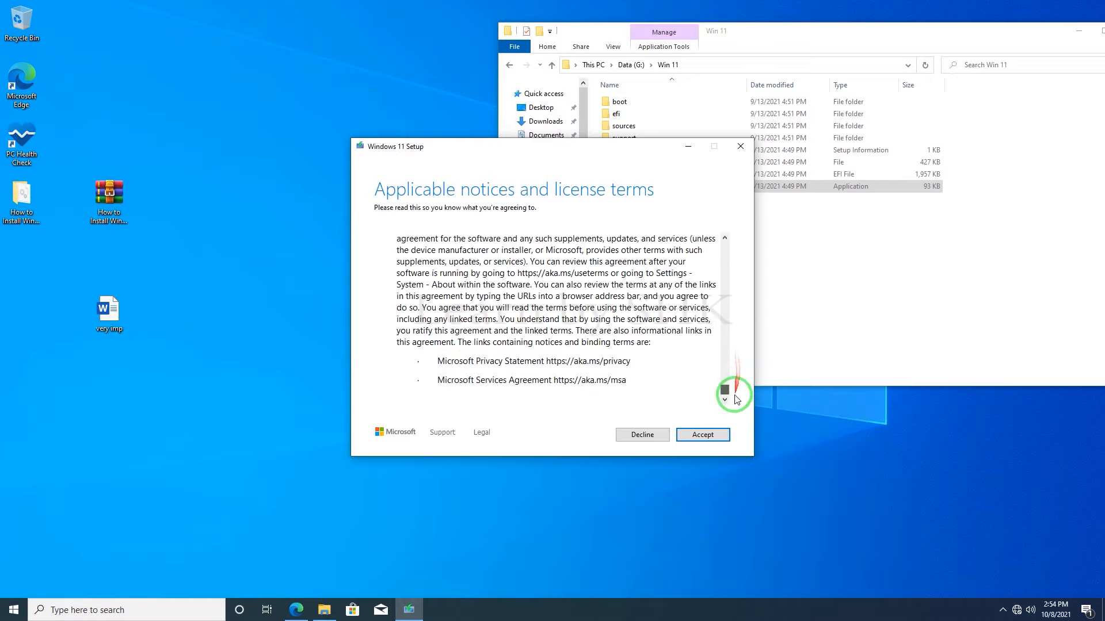
pyautogui.click(702, 435)
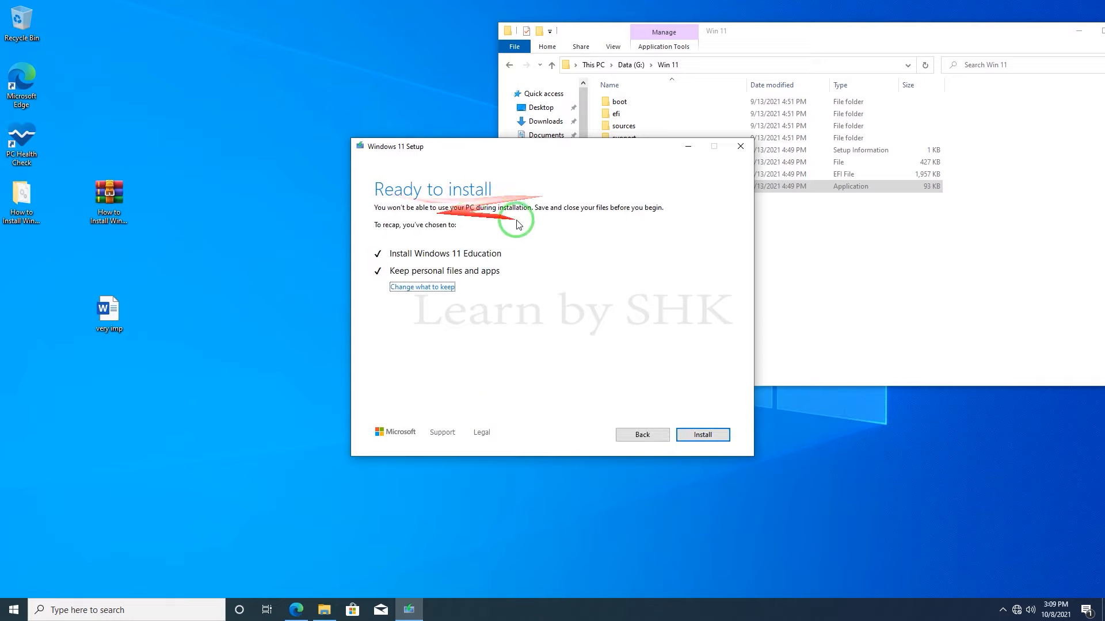
pyautogui.click(701, 435)
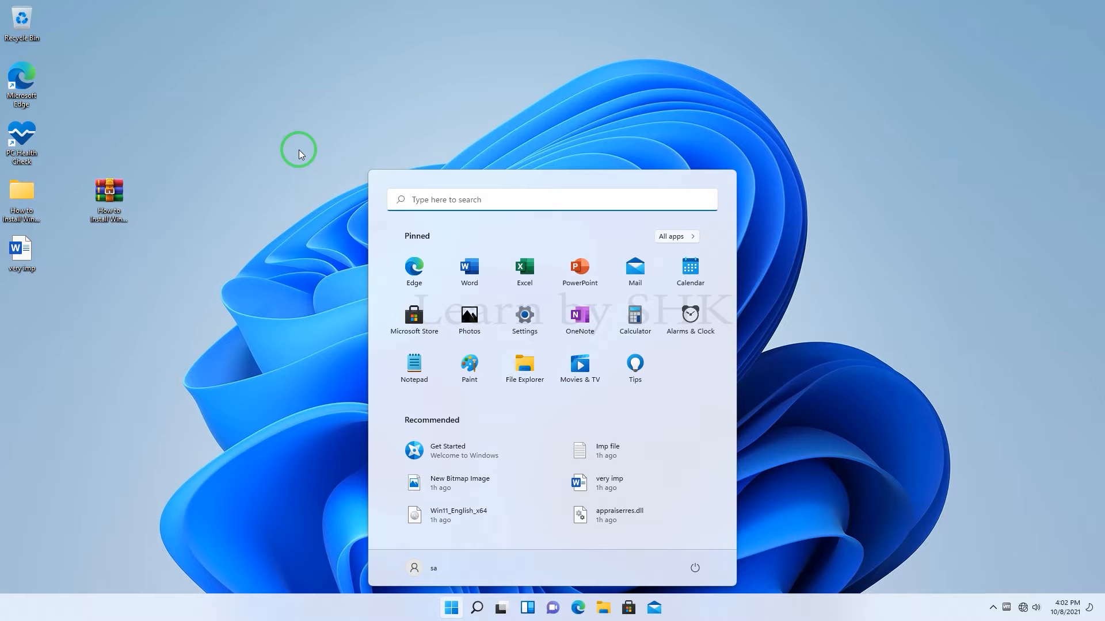
# Check the very imp document on the desktop and the contents of Documents, Pictures and Local Disk (C:)
pyautogui.click(298, 150)
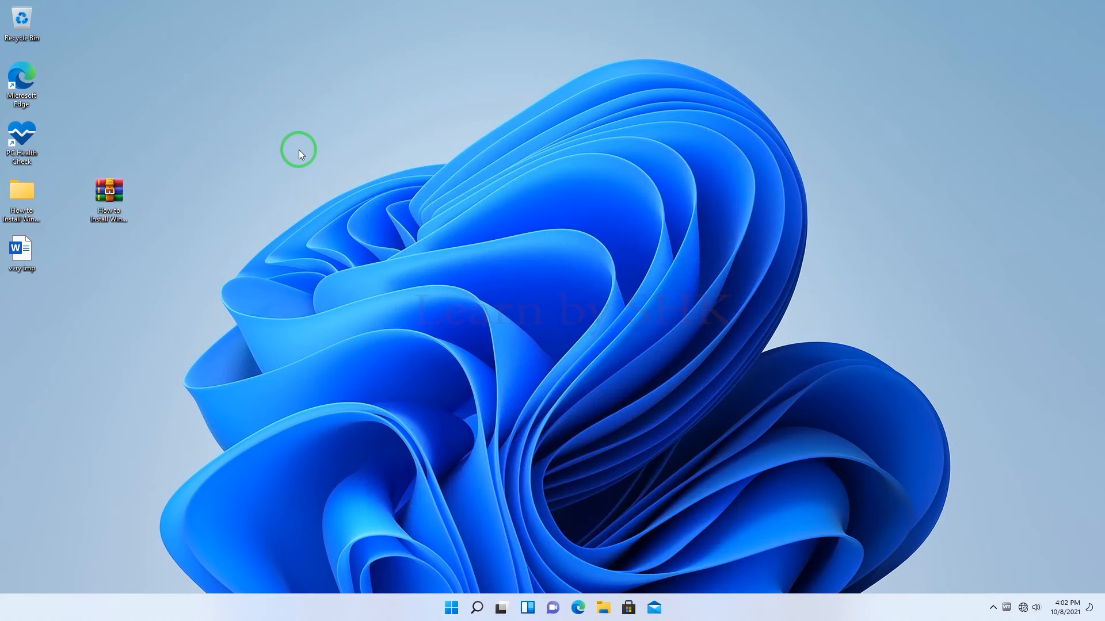
pyautogui.doubleClick(24, 269)
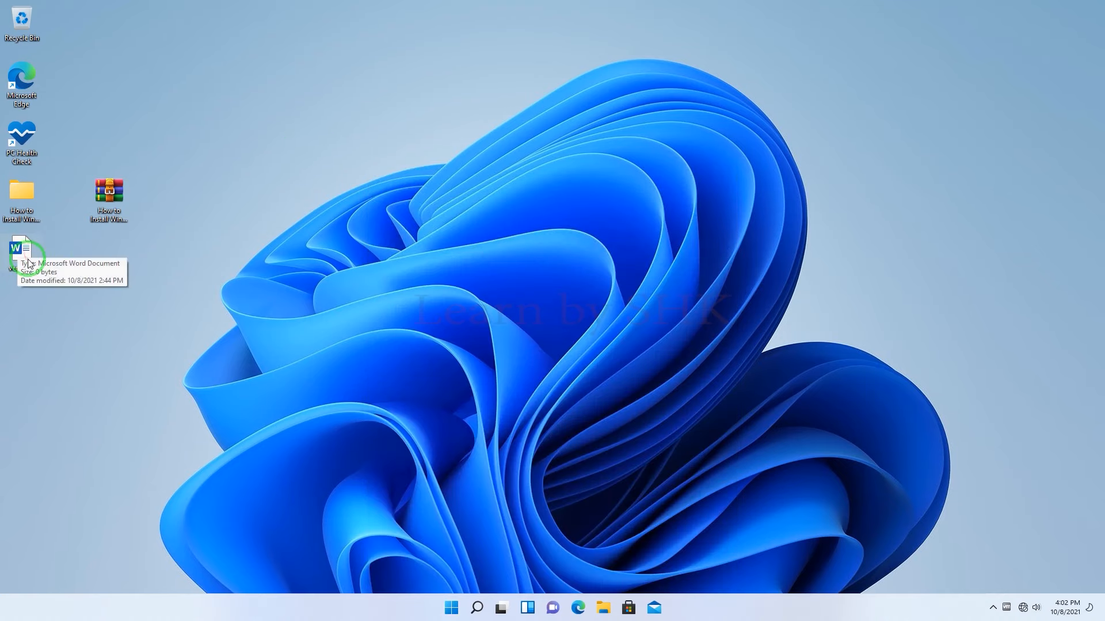
pyautogui.click(605, 607)
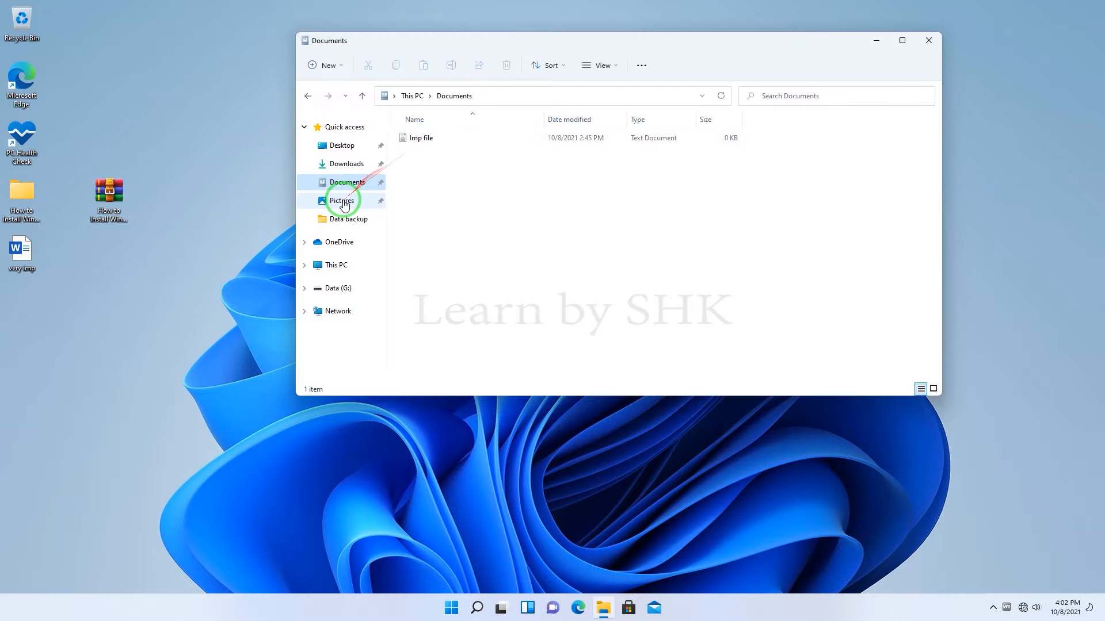
pyautogui.click(343, 201)
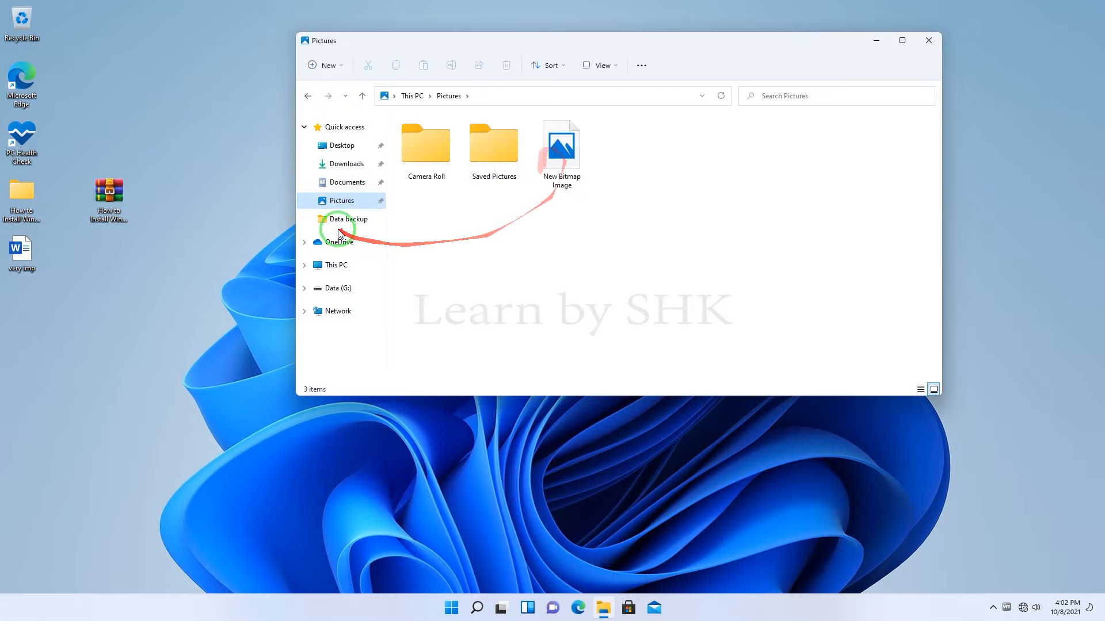
pyautogui.click(337, 266)
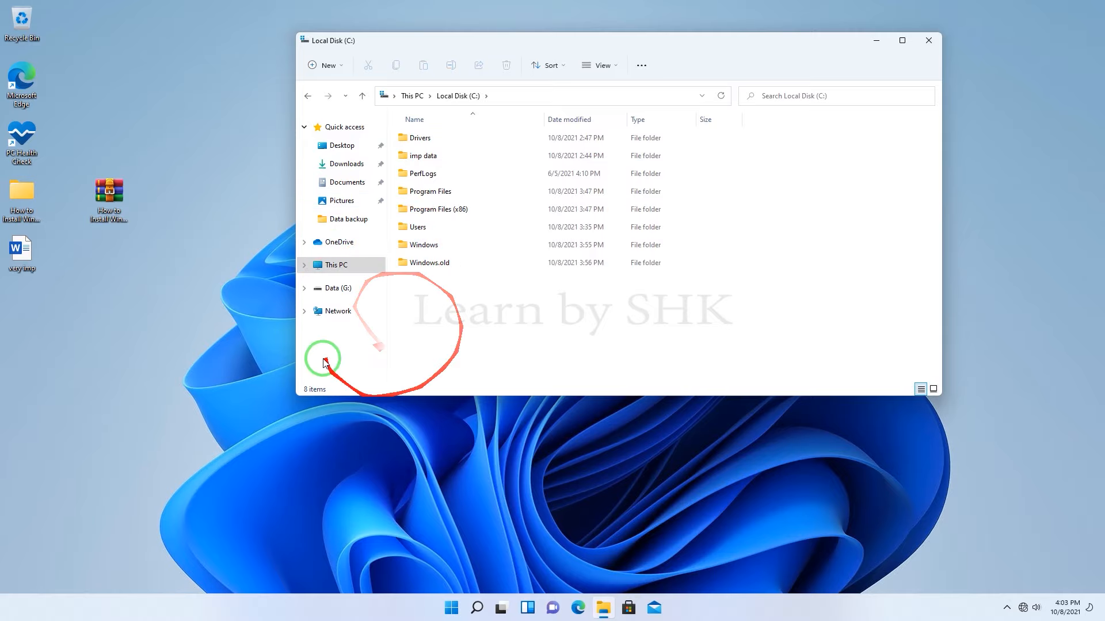
# Check the backed-up items in the Data backup folder on Data (G:), and close the window
pyautogui.click(339, 288)
pyautogui.click(413, 153)
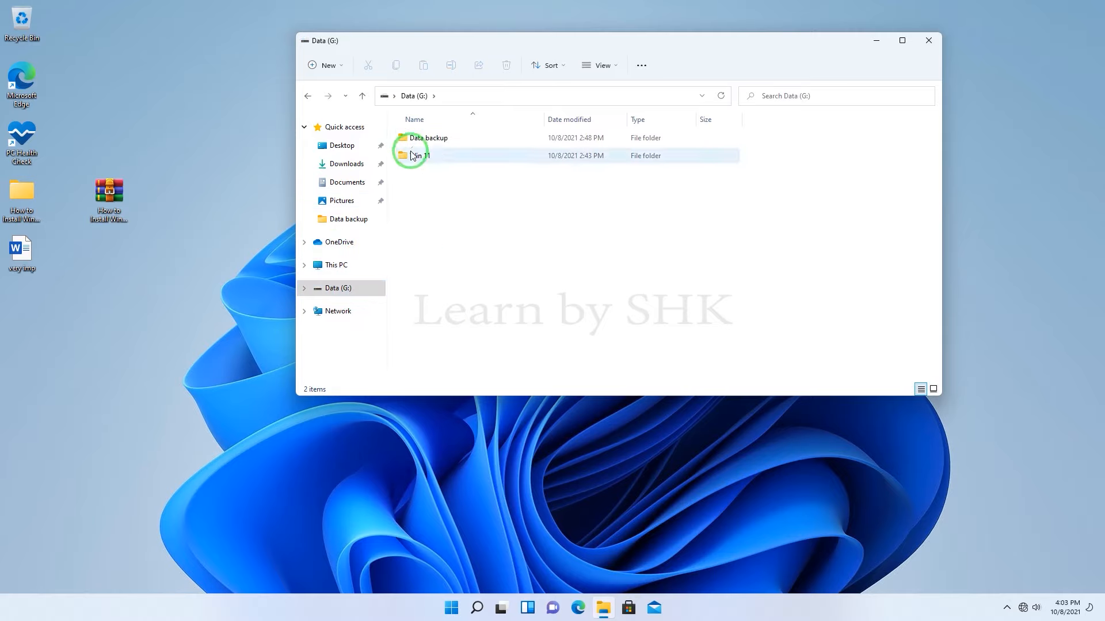
pyautogui.click(431, 138)
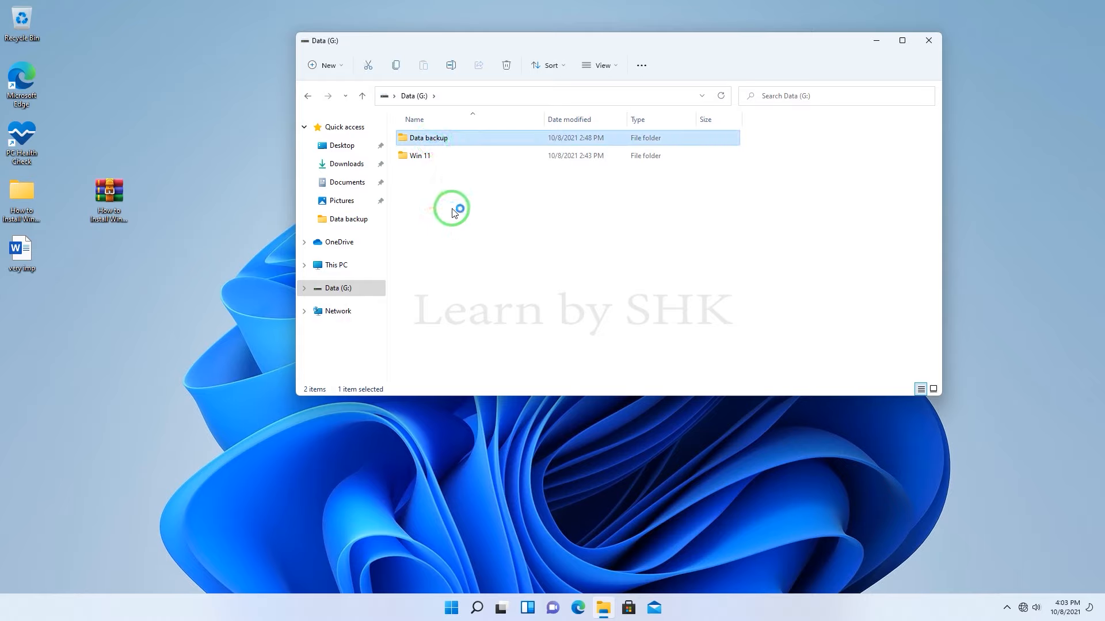
pyautogui.doubleClick(419, 139)
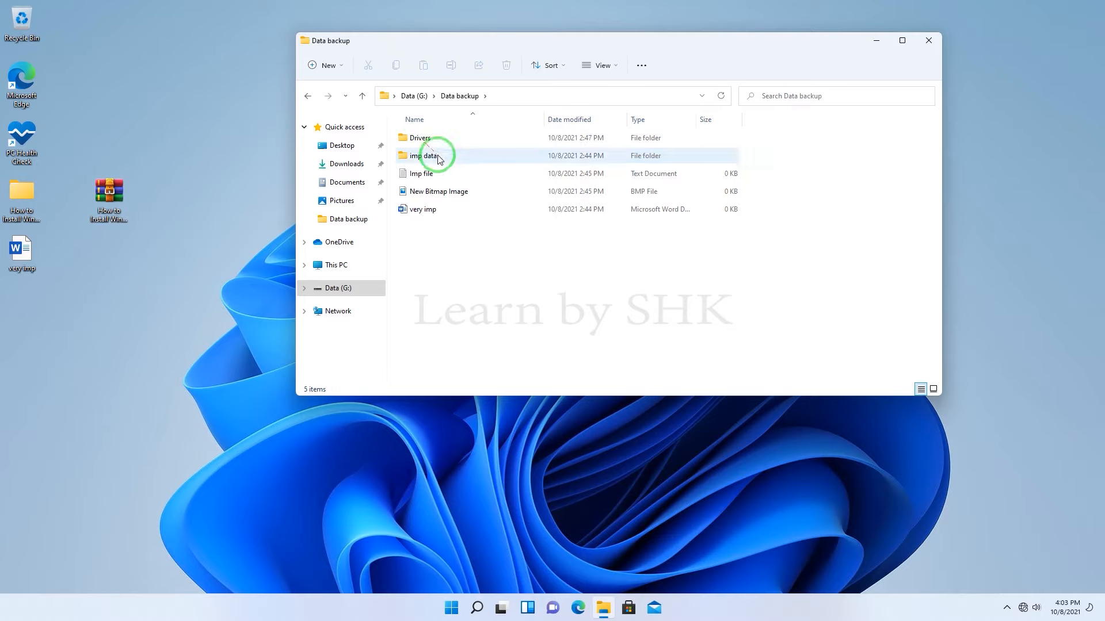
pyautogui.click(419, 138)
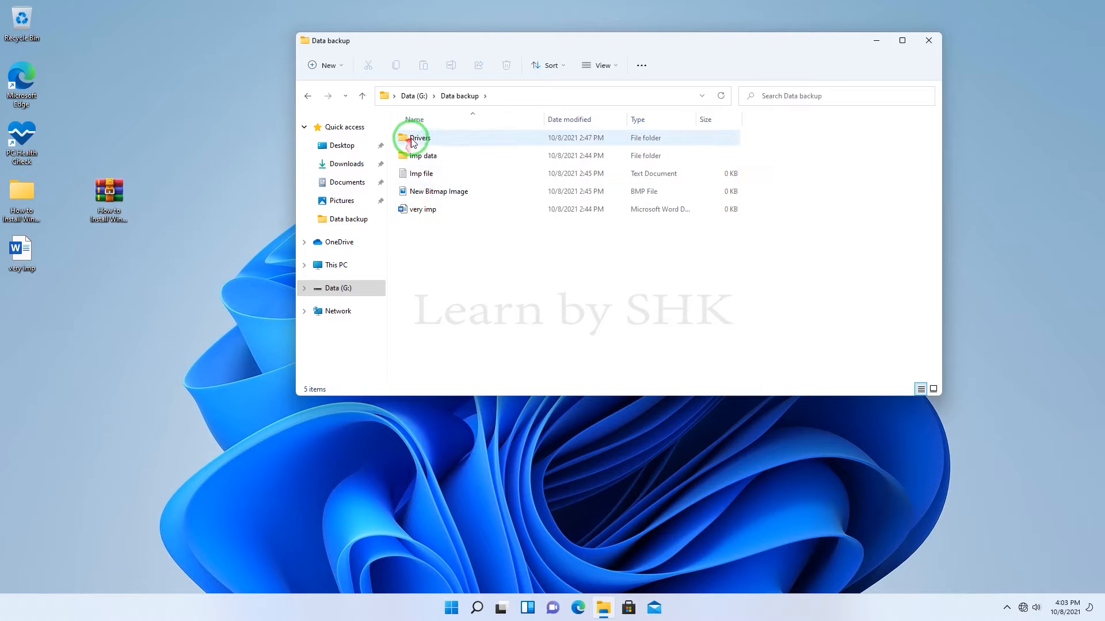
pyautogui.click(929, 40)
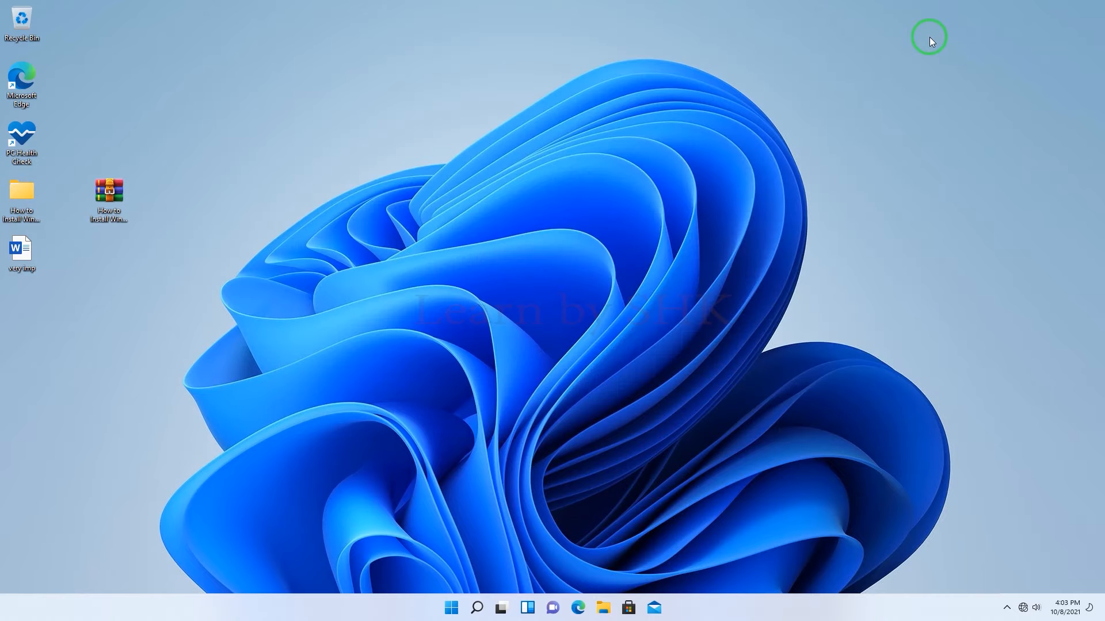
# Open the Windows Update settings and check for updates
pyautogui.click(477, 608)
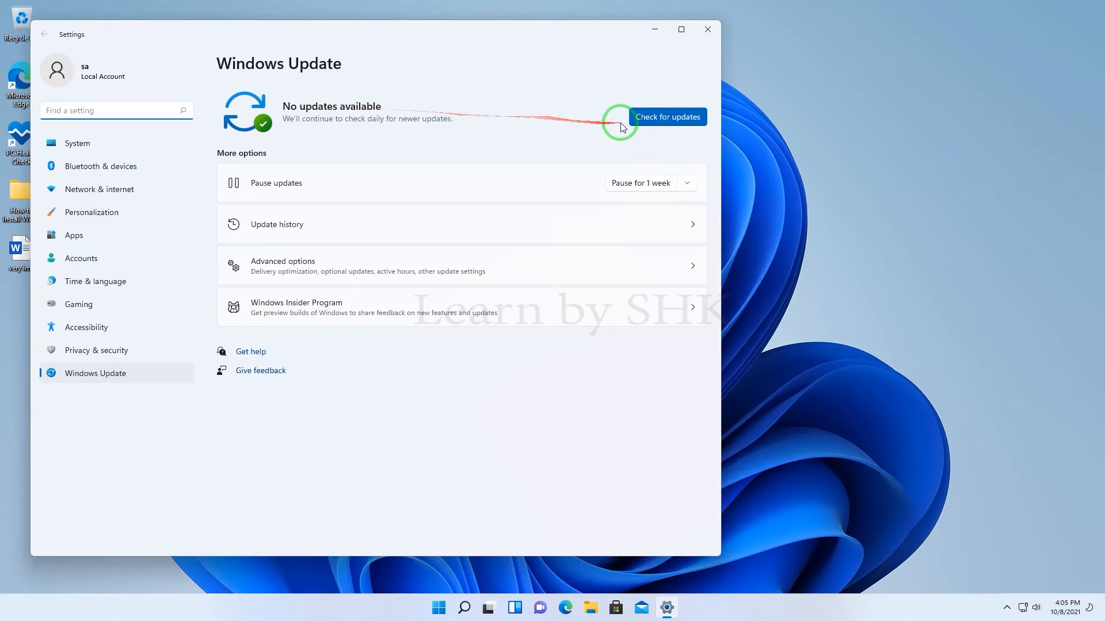
pyautogui.click(654, 119)
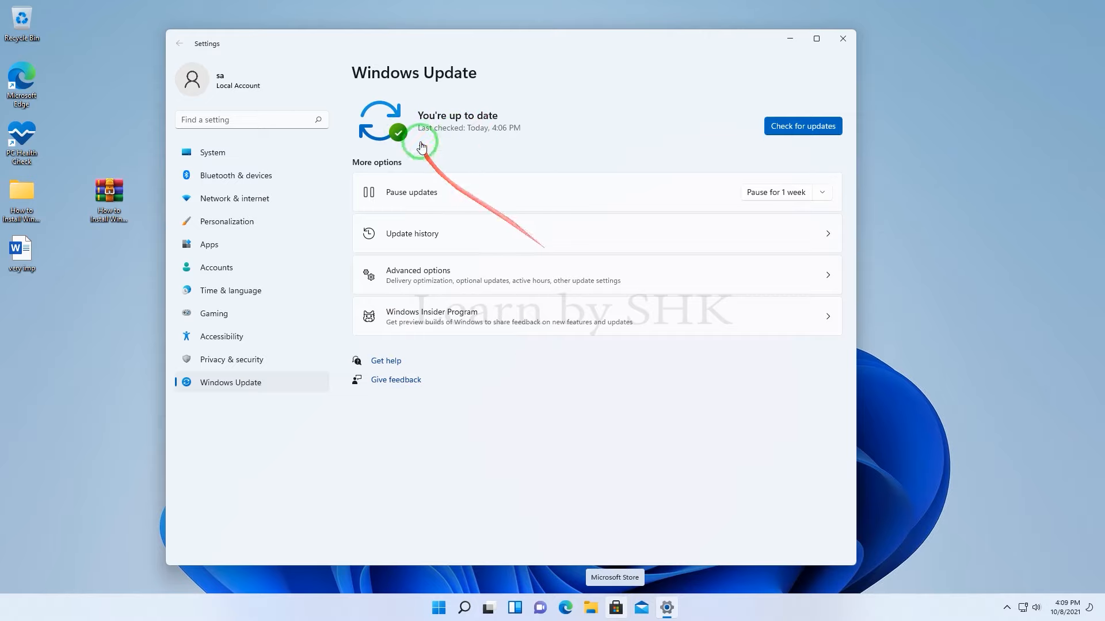
pyautogui.click(844, 38)
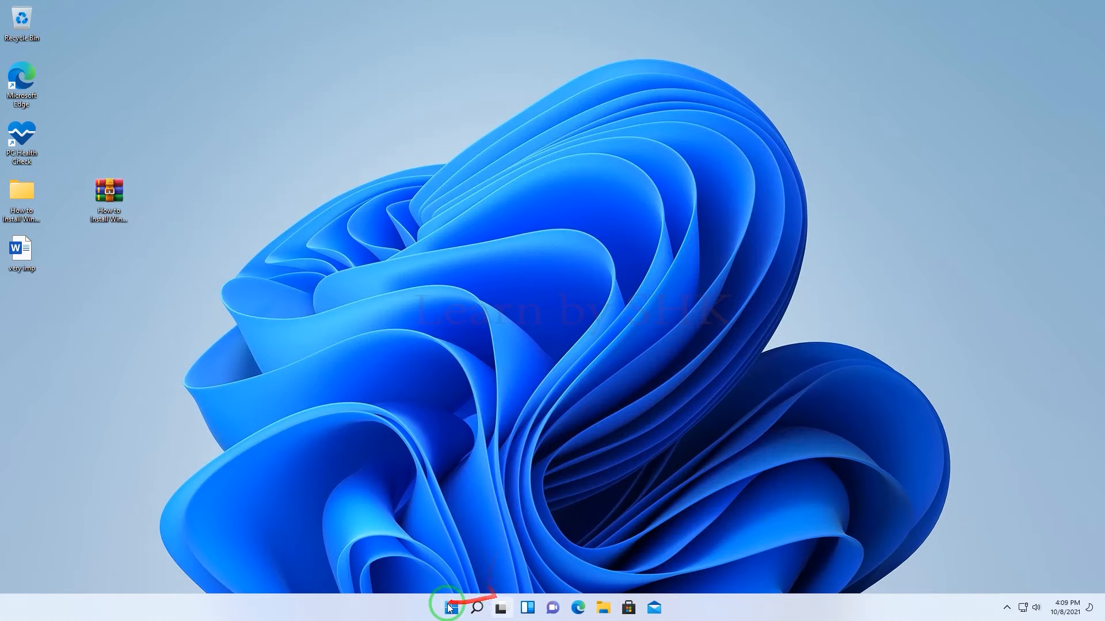
# Close the Windows Update settings and open the Start menu
pyautogui.press('super')
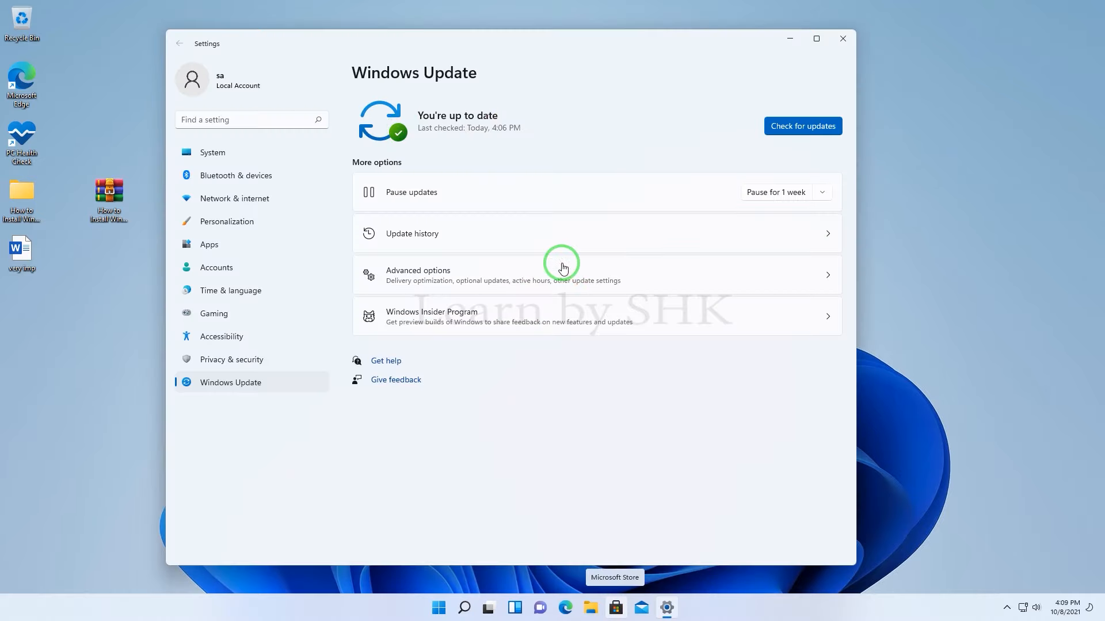
pyautogui.click(842, 39)
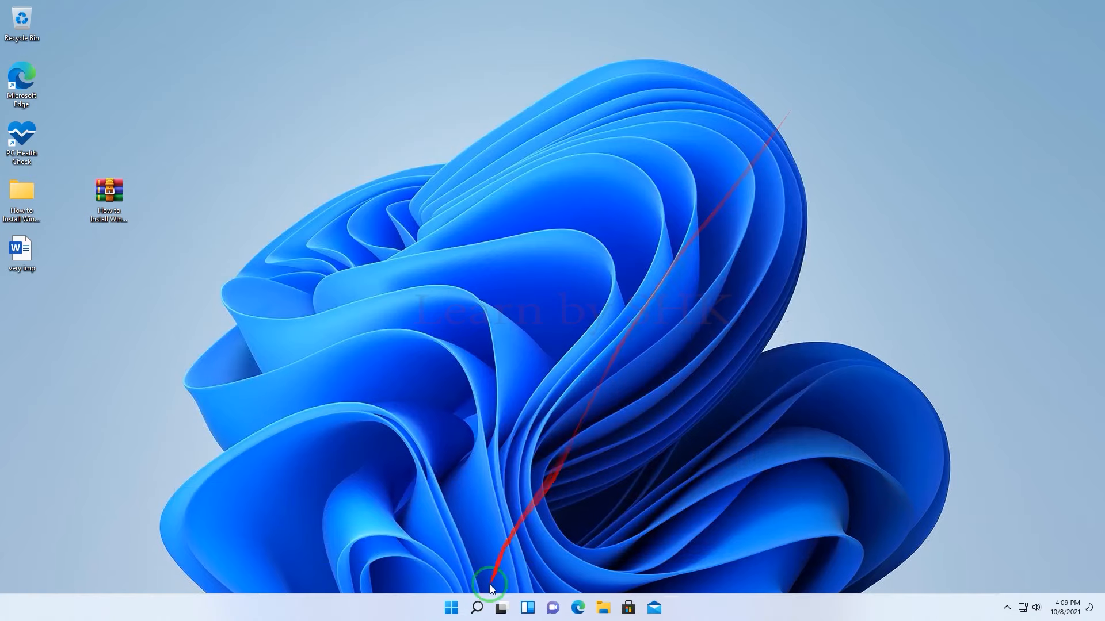
pyautogui.click(452, 608)
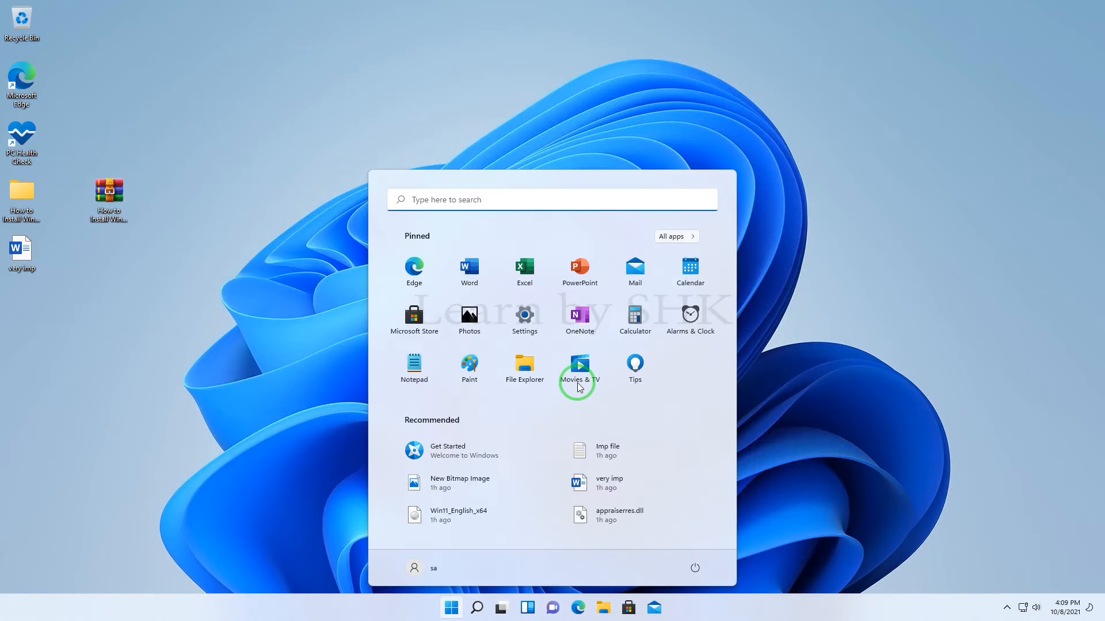